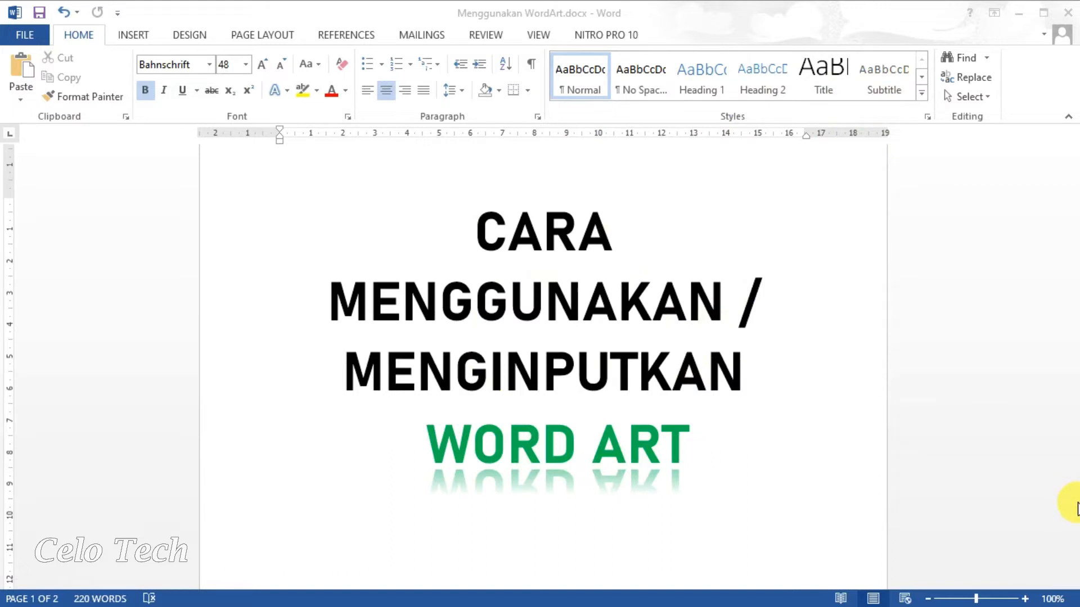
Scroll past the green 'WORD ART' title page to the top of page 2.
{"action": "scroll", "coordinate": [1077, 509], "scroll_direction": "down", "scroll_amount": 15}
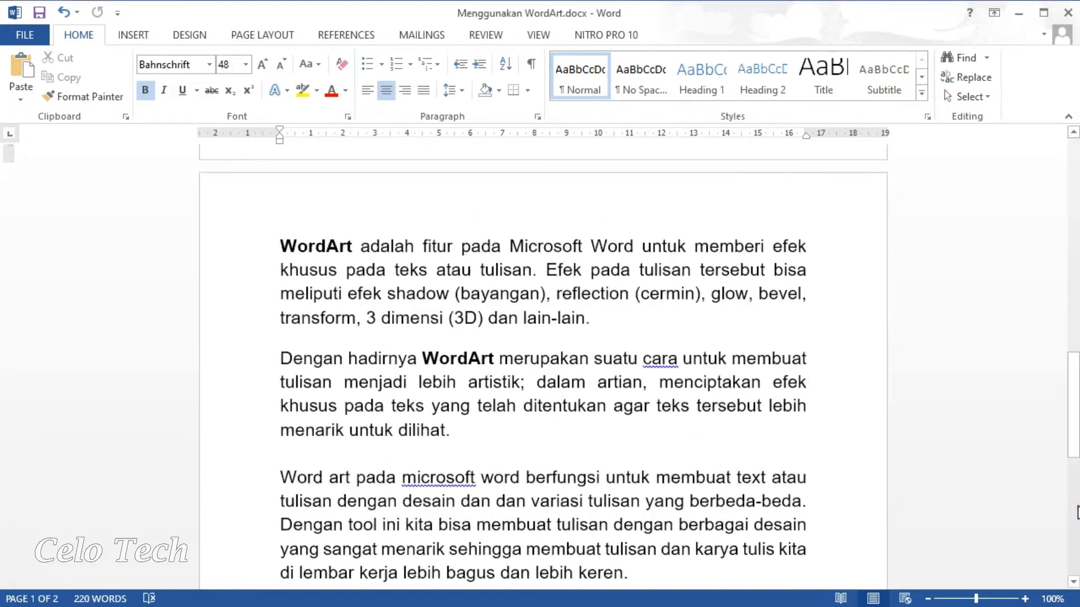
Zoom the page 2 WordArt explanation in to 160%.
{"action": "left_click", "coordinate": [1078, 506]}
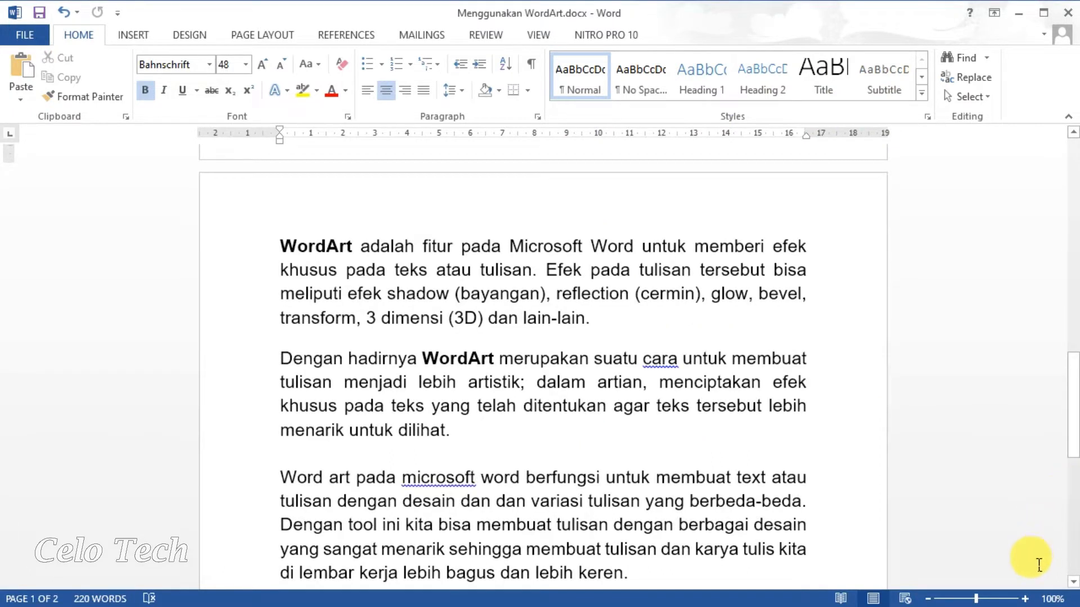
{"action": "left_click", "coordinate": [1025, 600]}
{"action": "left_click", "coordinate": [1025, 599]}
{"action": "left_click", "coordinate": [1024, 600]}
{"action": "left_click", "coordinate": [1024, 599]}
{"action": "left_click", "coordinate": [1025, 599]}
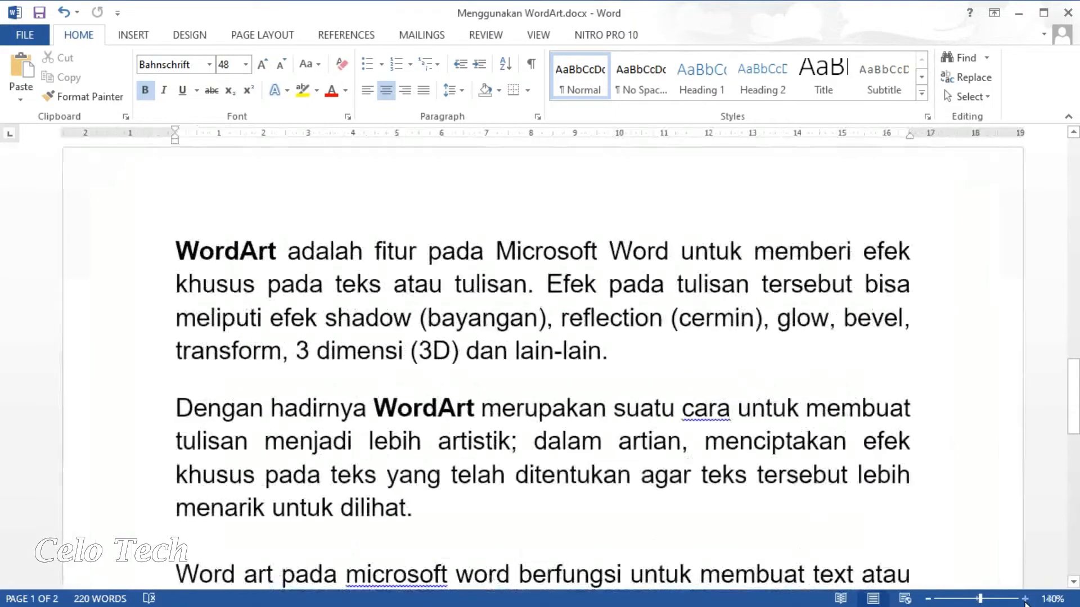
{"action": "left_click", "coordinate": [1024, 599]}
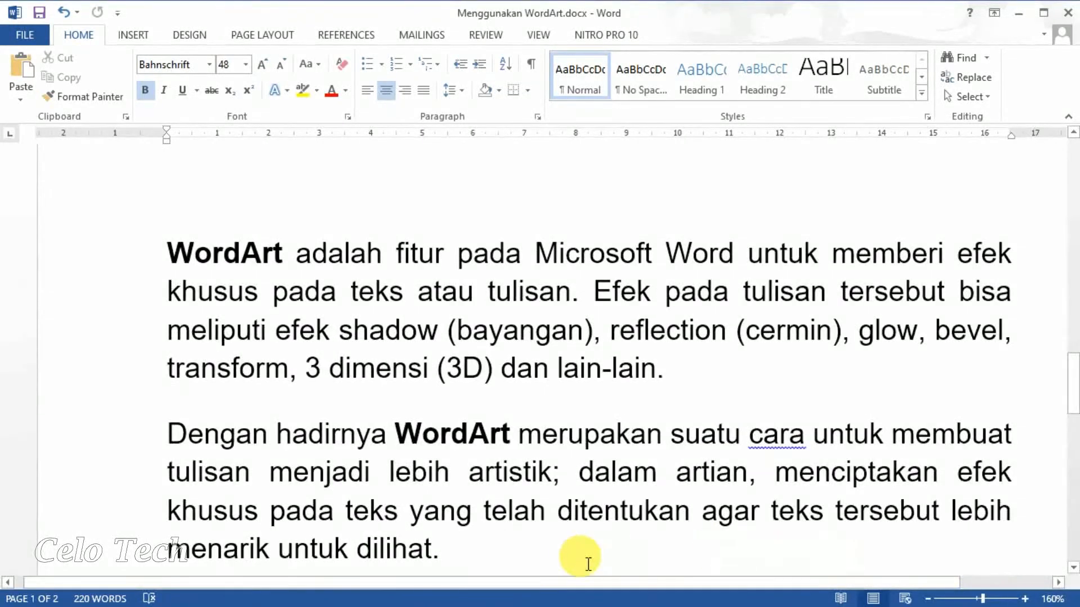
{"action": "left_click_drag", "start_coordinate": [521, 584], "coordinate": [542, 584]}
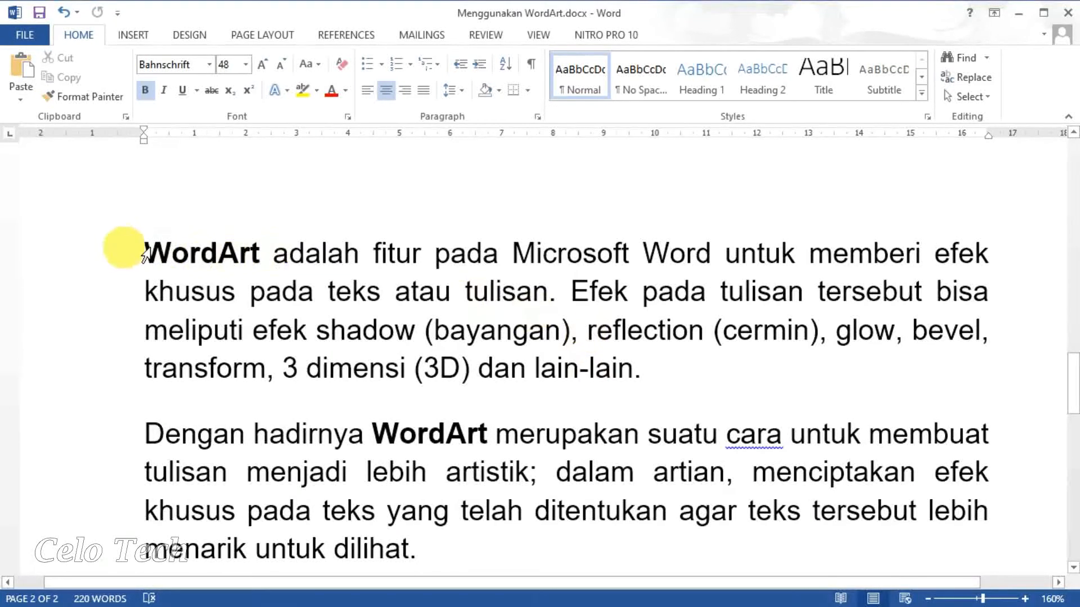
Select the first WordArt paragraph, then the 'Dengan hadirnya' paragraph, then deselect.
{"action": "left_click_drag", "start_coordinate": [120, 245], "coordinate": [140, 369]}
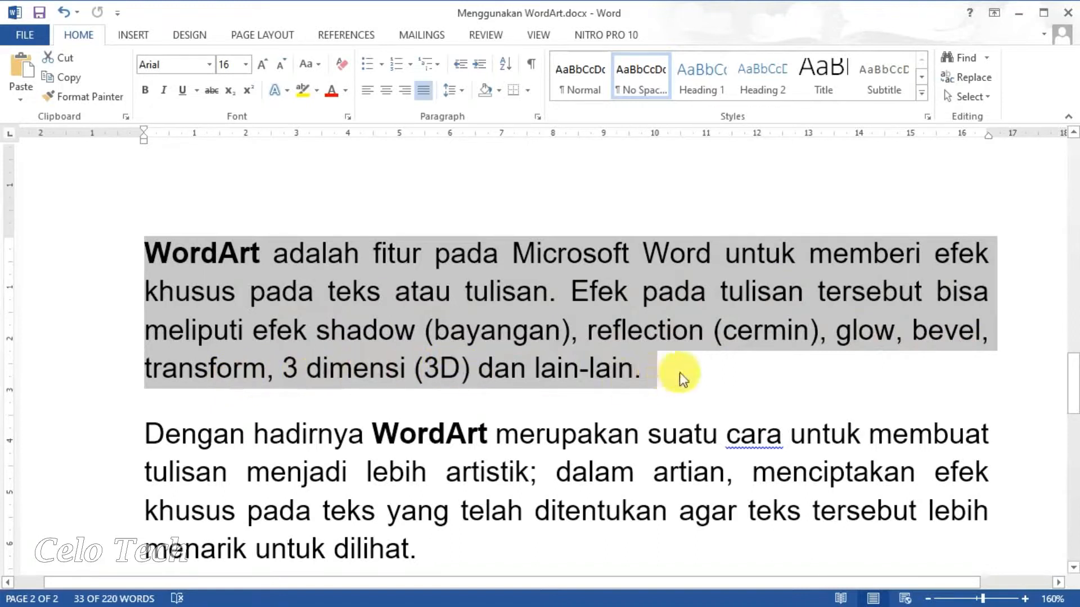
{"action": "left_click_drag", "start_coordinate": [1071, 379], "coordinate": [1075, 400]}
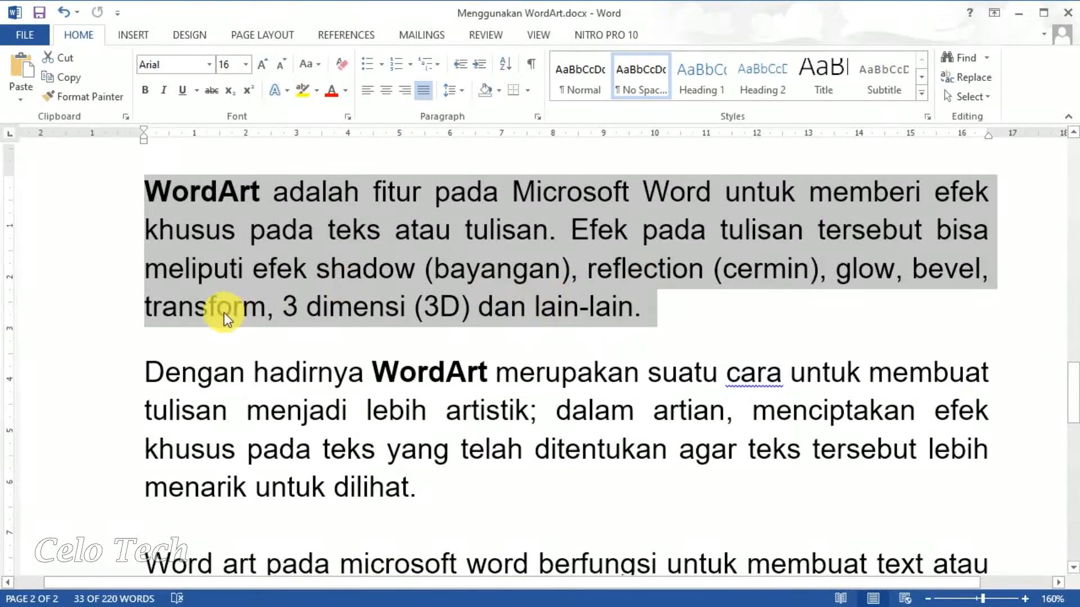
{"action": "left_click", "coordinate": [145, 370]}
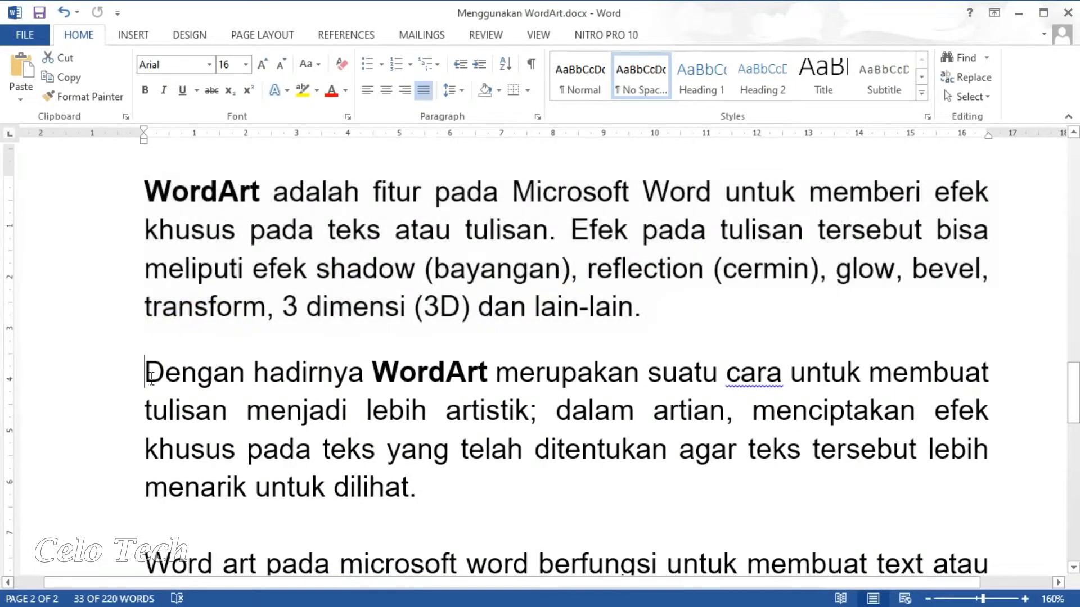
{"action": "left_click_drag", "start_coordinate": [145, 370], "coordinate": [437, 484]}
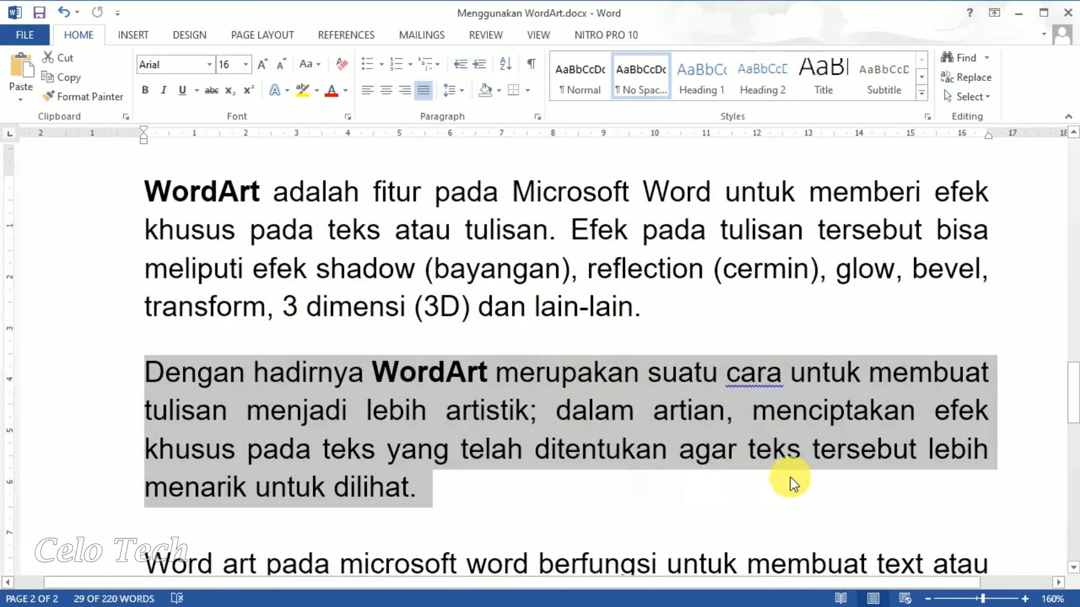
{"action": "left_click", "coordinate": [648, 488]}
{"action": "key", "text": "Down"}
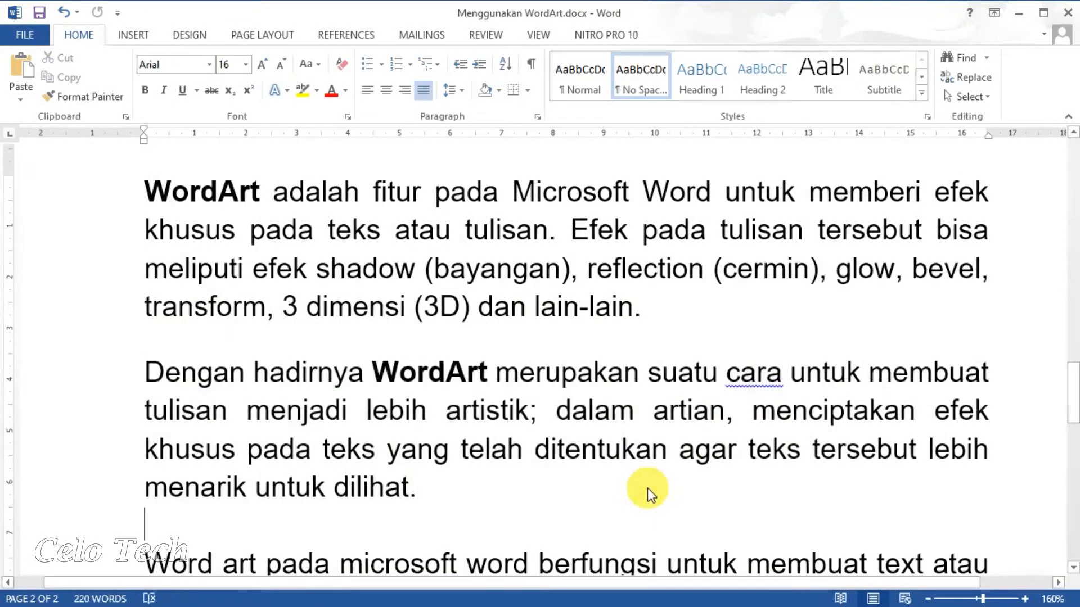
{"action": "scroll", "coordinate": [655, 496], "scroll_direction": "down", "scroll_amount": 5}
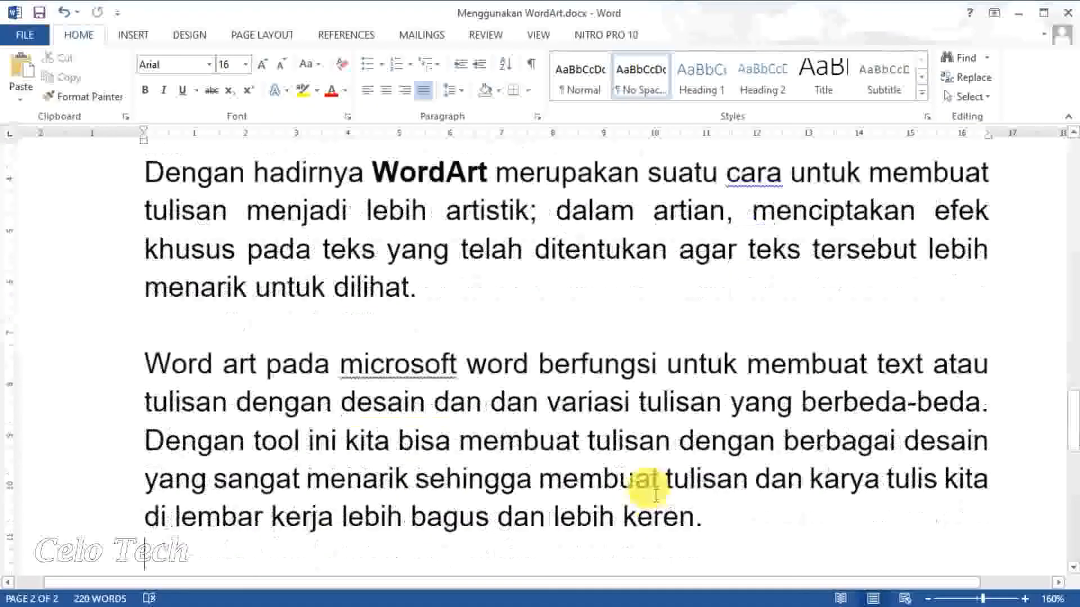
Select the 'Word art pada microsoft word' paragraph, deselect it, and reach the bulleted steps.
{"action": "left_click", "coordinate": [79, 371]}
{"action": "left_click_drag", "start_coordinate": [113, 413], "coordinate": [112, 513]}
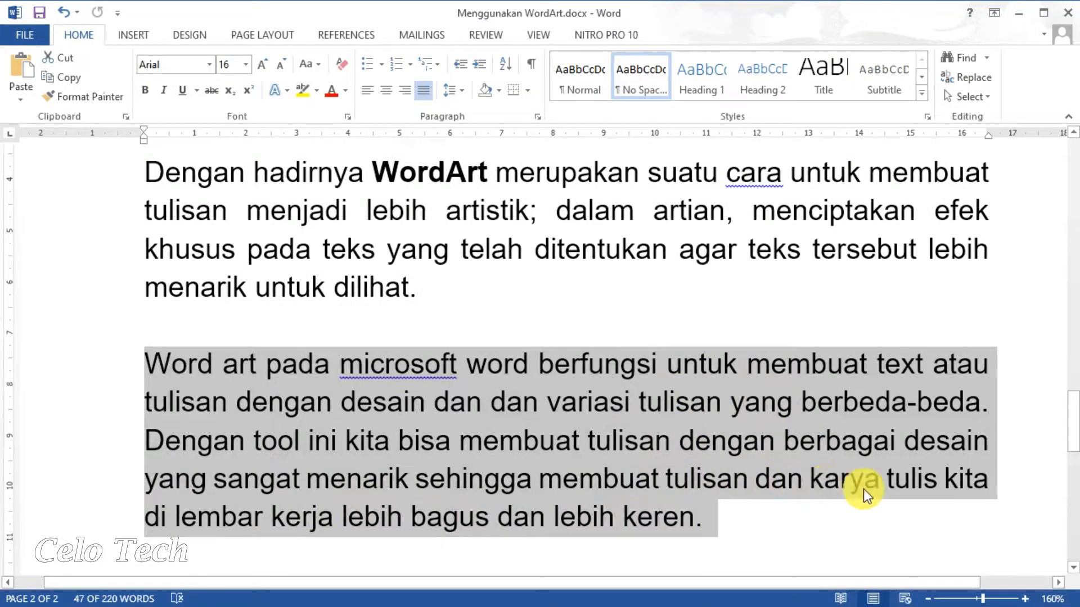
{"action": "left_click", "coordinate": [1011, 500]}
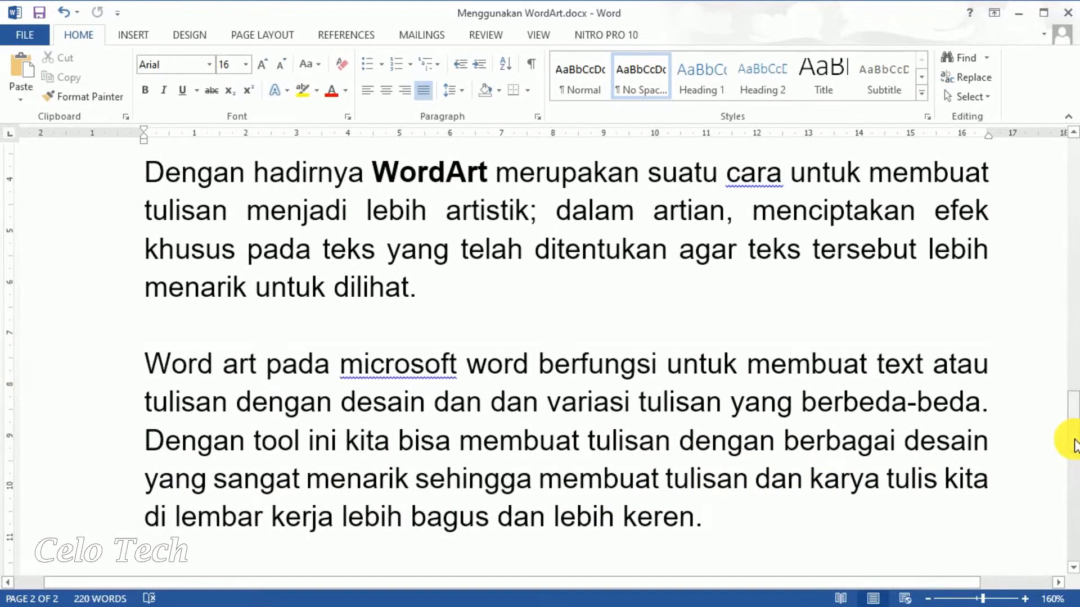
{"action": "left_click_drag", "start_coordinate": [1074, 446], "coordinate": [1072, 508]}
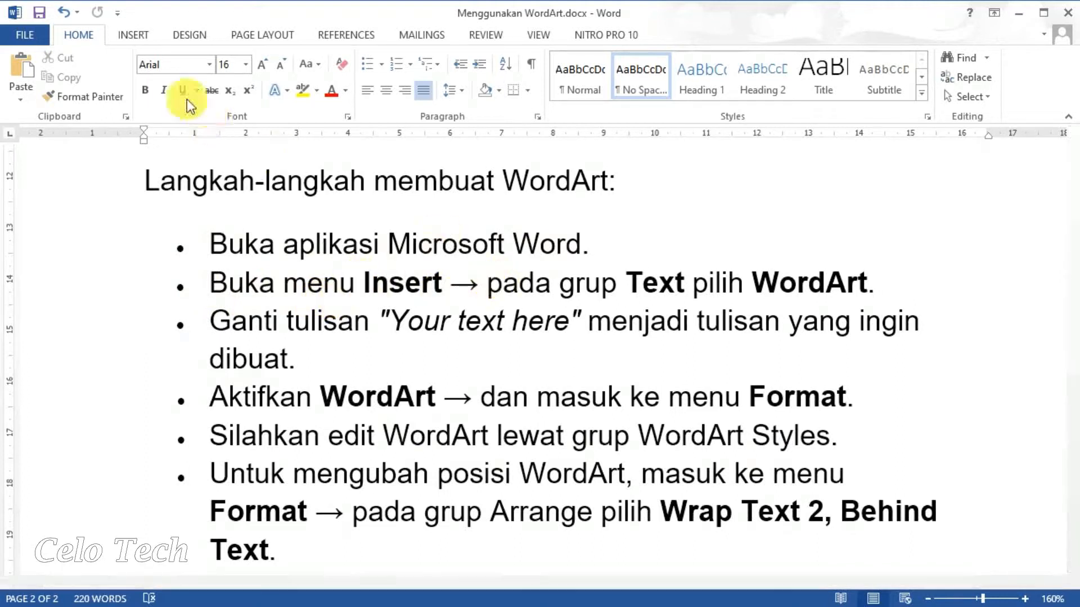
Insert a gold-style WordArt from the Insert tab's WordArt gallery.
{"action": "left_click", "coordinate": [130, 34]}
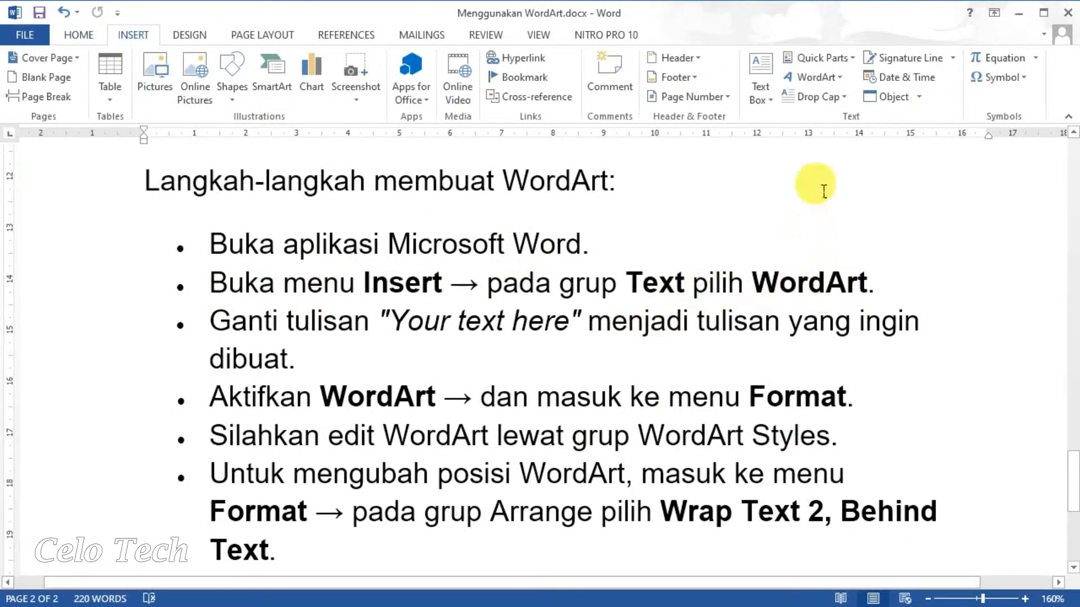
{"action": "left_click", "coordinate": [834, 83]}
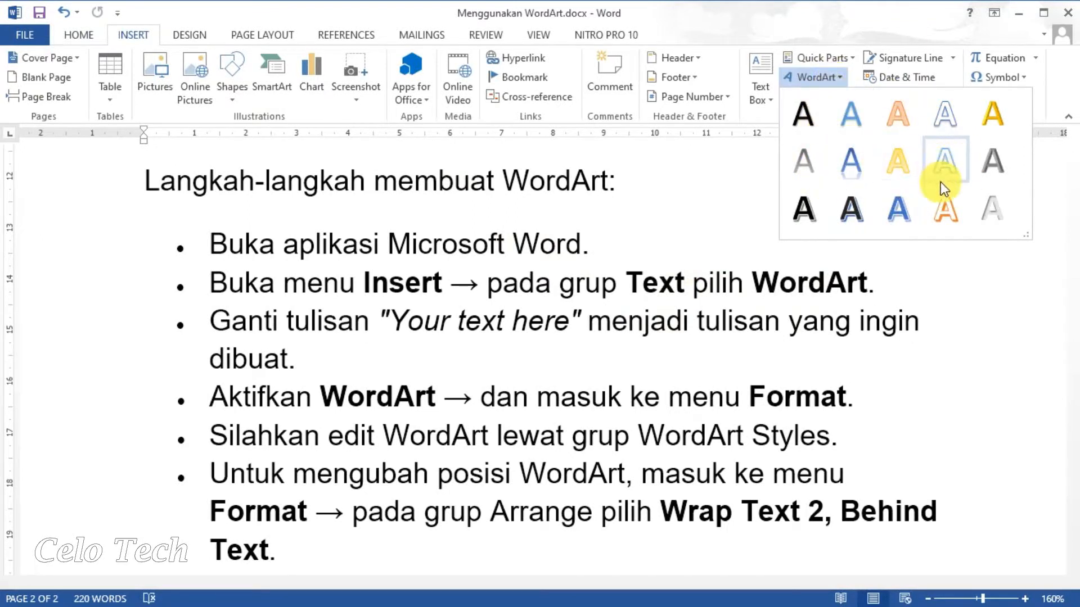
{"action": "left_click", "coordinate": [991, 119]}
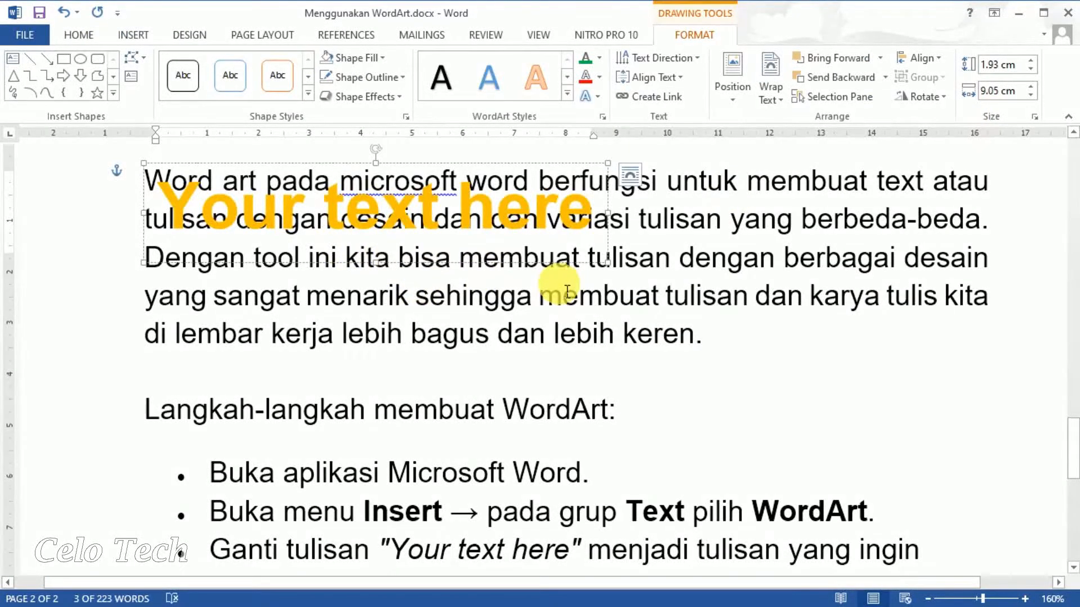
Move the gold 'Your text here' WordArt right, beside the first bulleted steps.
{"action": "left_click_drag", "start_coordinate": [530, 263], "coordinate": [942, 435]}
{"action": "left_click_drag", "start_coordinate": [1075, 461], "coordinate": [1074, 483]}
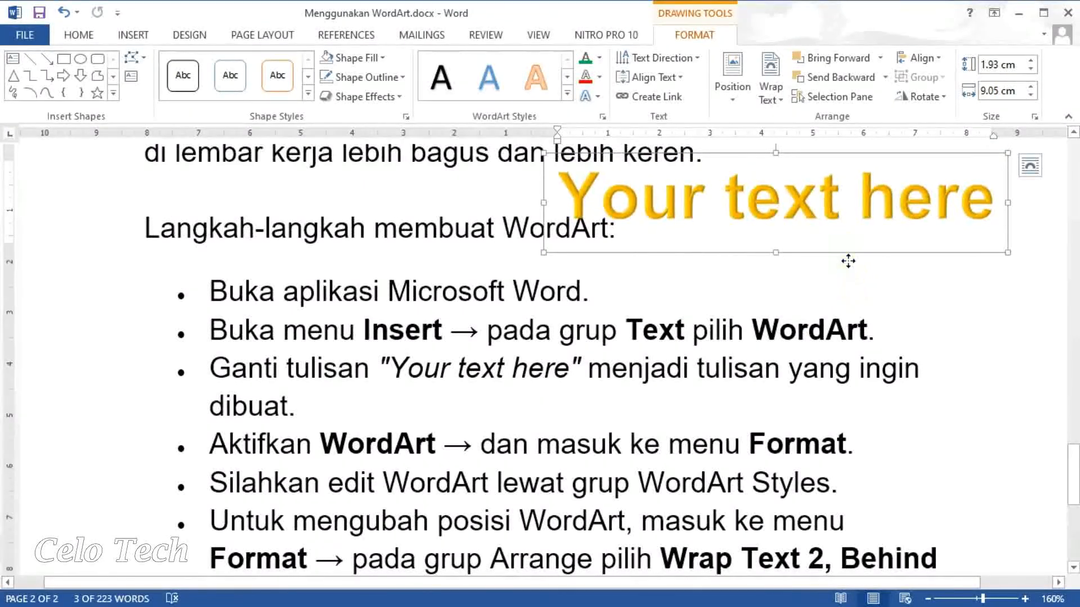
{"action": "left_click_drag", "start_coordinate": [847, 265], "coordinate": [872, 345]}
{"action": "left_click", "coordinate": [899, 319]}
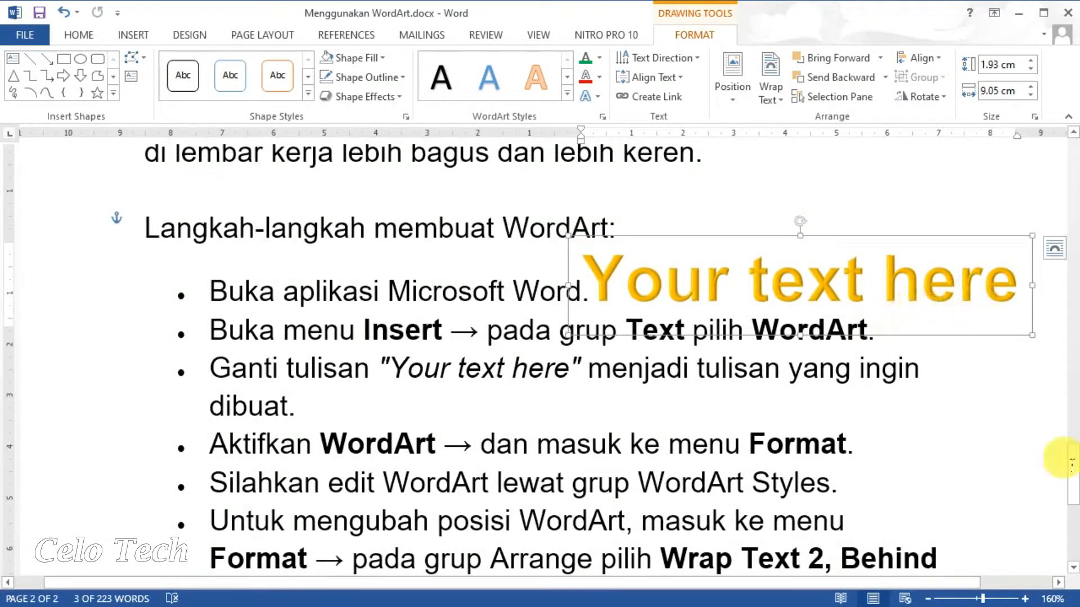
{"action": "left_click_drag", "start_coordinate": [1074, 492], "coordinate": [1075, 506]}
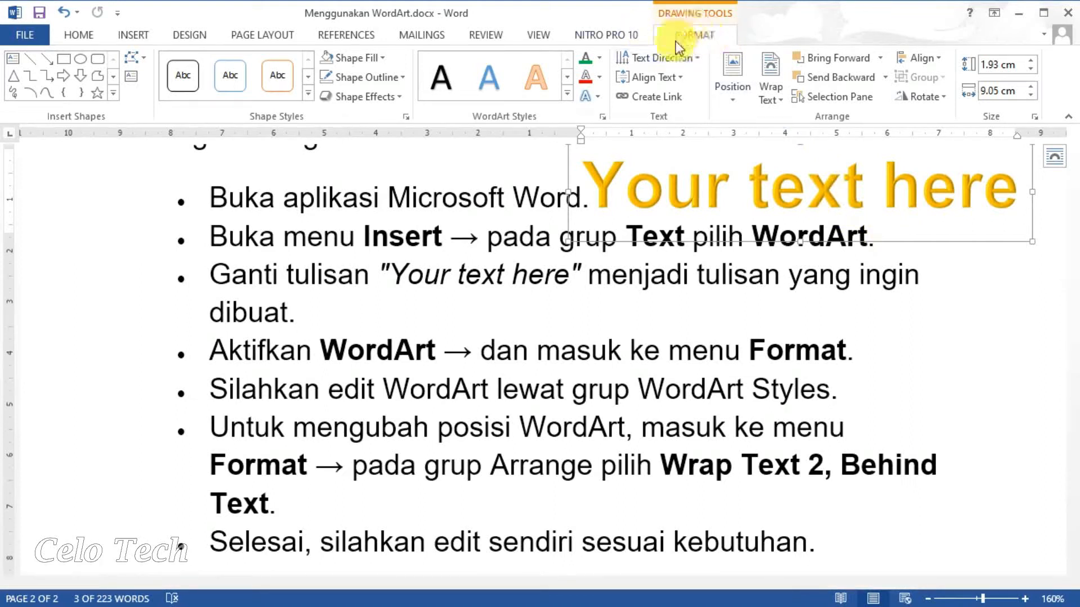
View the WordArt's Wrap Text options and close them without changes.
{"action": "left_click", "coordinate": [939, 253]}
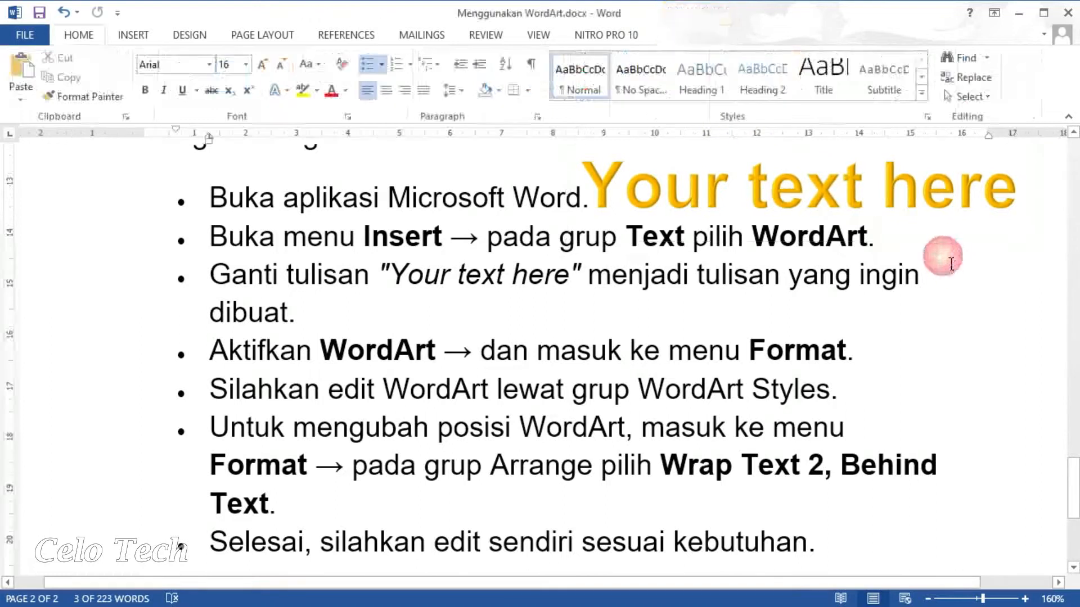
{"action": "left_click", "coordinate": [915, 194]}
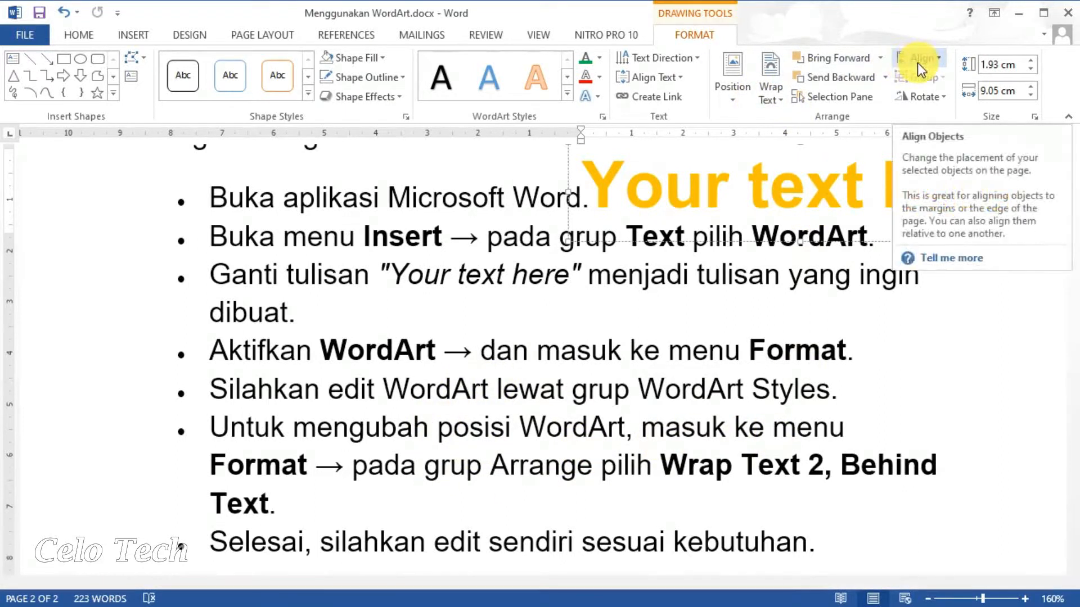
{"action": "left_click", "coordinate": [782, 100]}
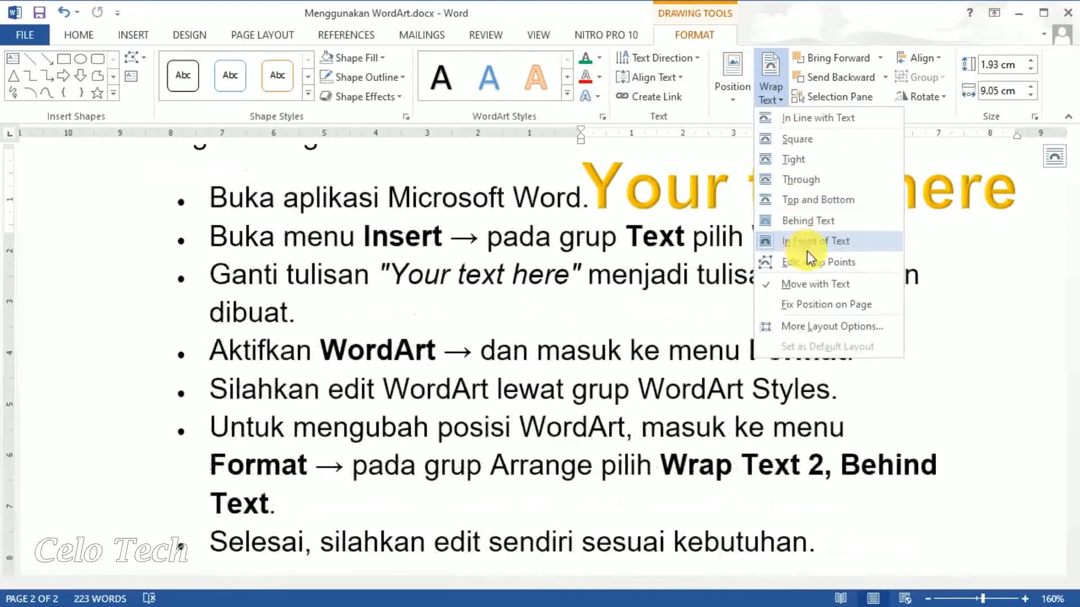
{"action": "left_click", "coordinate": [1018, 444]}
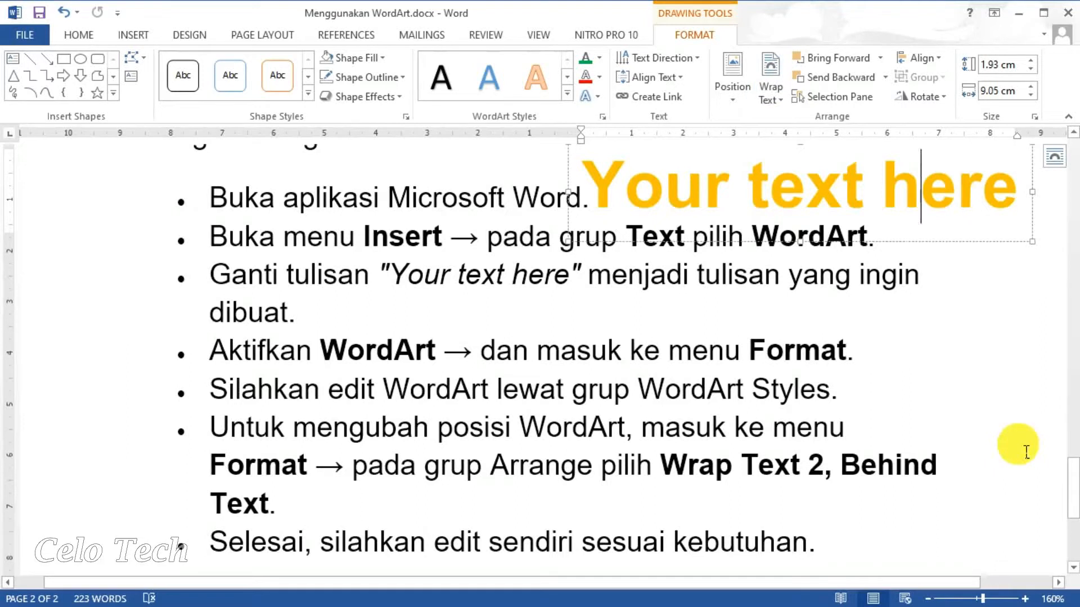
Select the 'Your text here' WordArt box by its border and delete it.
{"action": "left_click", "coordinate": [1017, 444]}
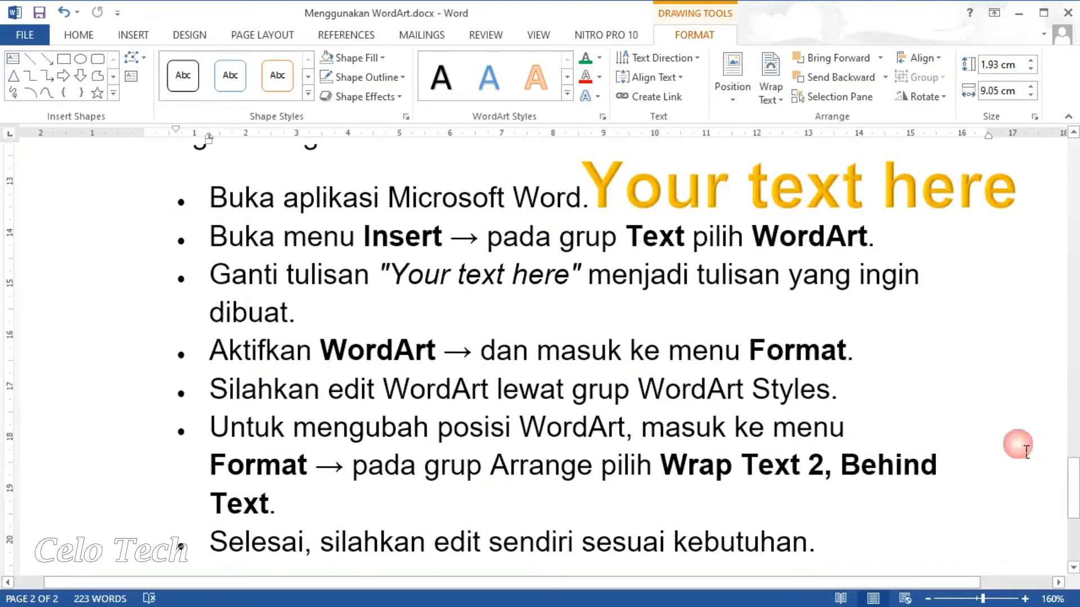
{"action": "left_click", "coordinate": [984, 206]}
{"action": "left_click", "coordinate": [1035, 246]}
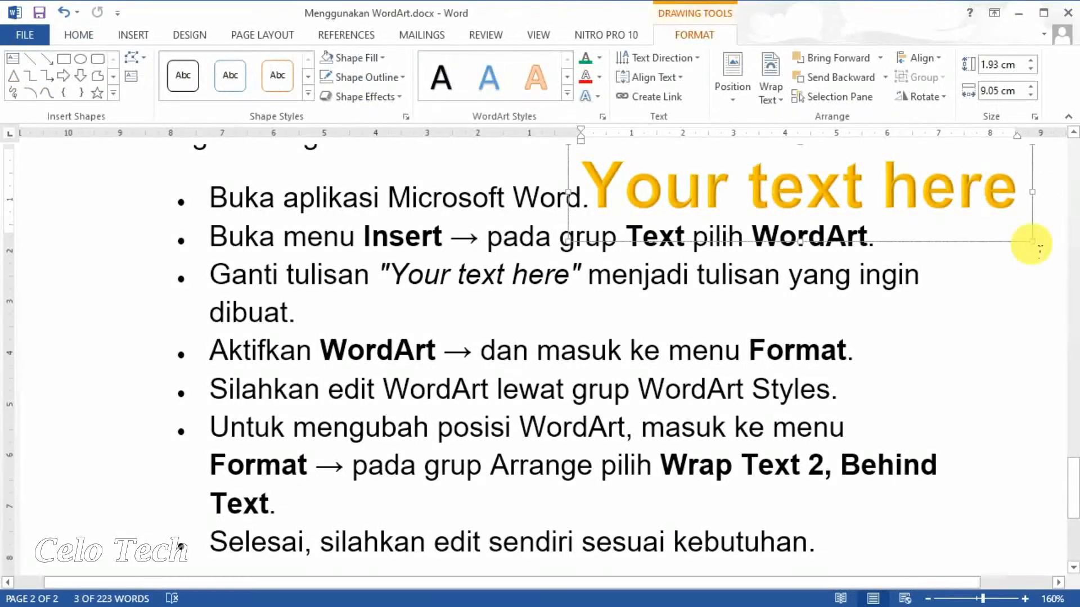
{"action": "key", "text": "Delete"}
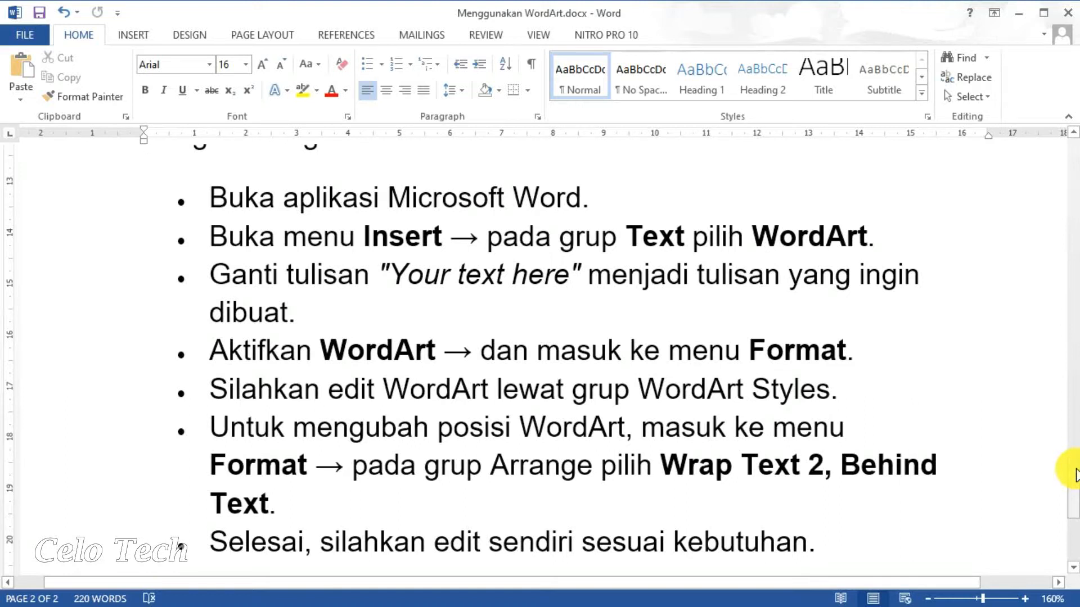
Add a blank line above the birthday invitation to push it onto page 3.
{"action": "left_click_drag", "start_coordinate": [1076, 475], "coordinate": [1077, 545]}
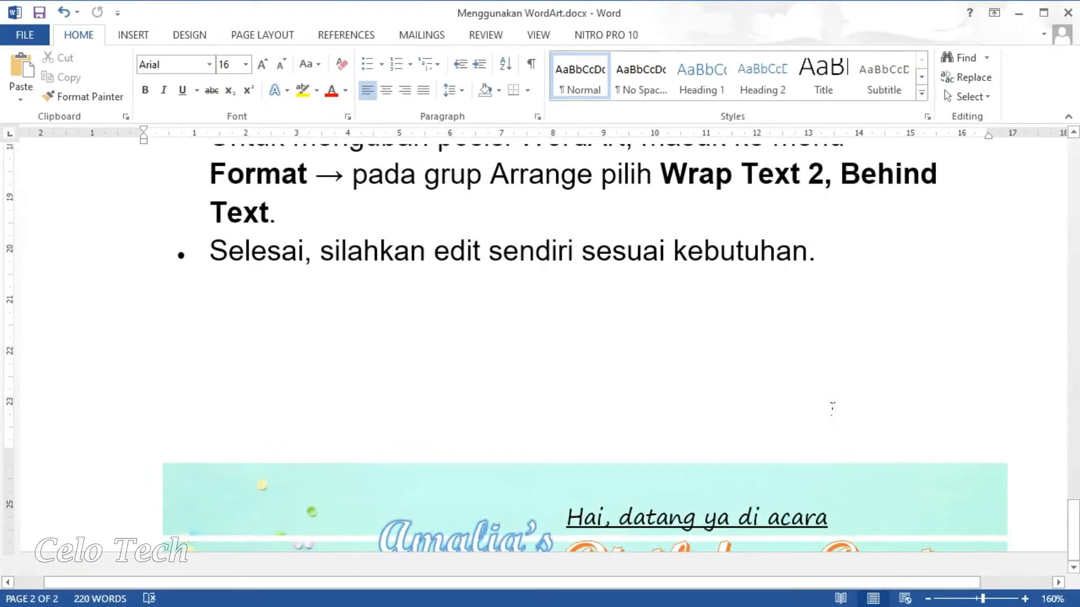
{"action": "left_click", "coordinate": [832, 403]}
{"action": "key", "text": "Return"}
{"action": "key", "text": "Return"}
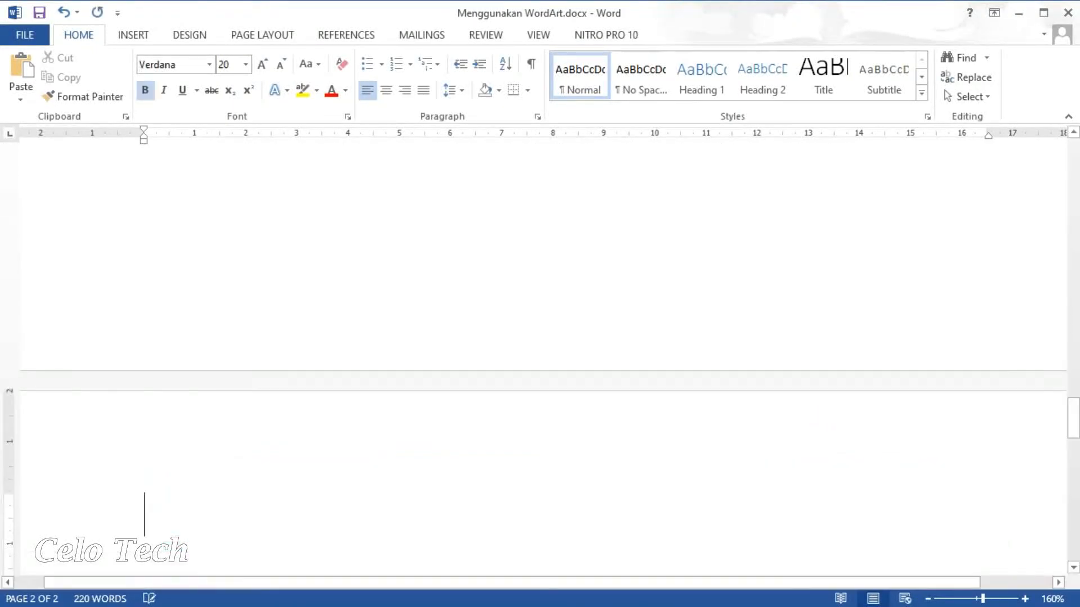
{"action": "left_click_drag", "start_coordinate": [1068, 429], "coordinate": [1078, 499]}
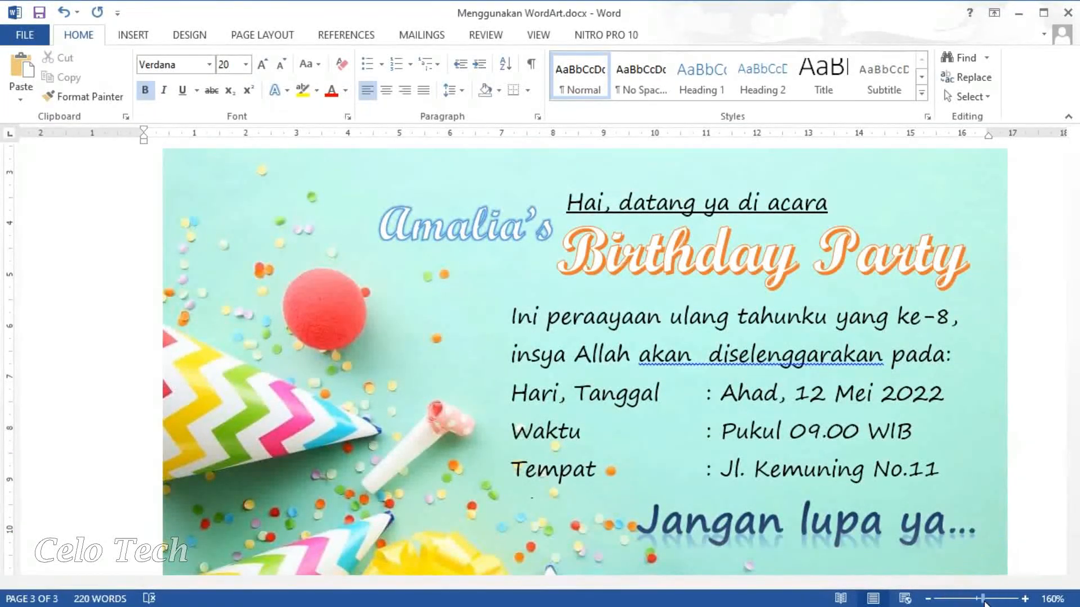
{"action": "left_click_drag", "start_coordinate": [983, 602], "coordinate": [973, 603]}
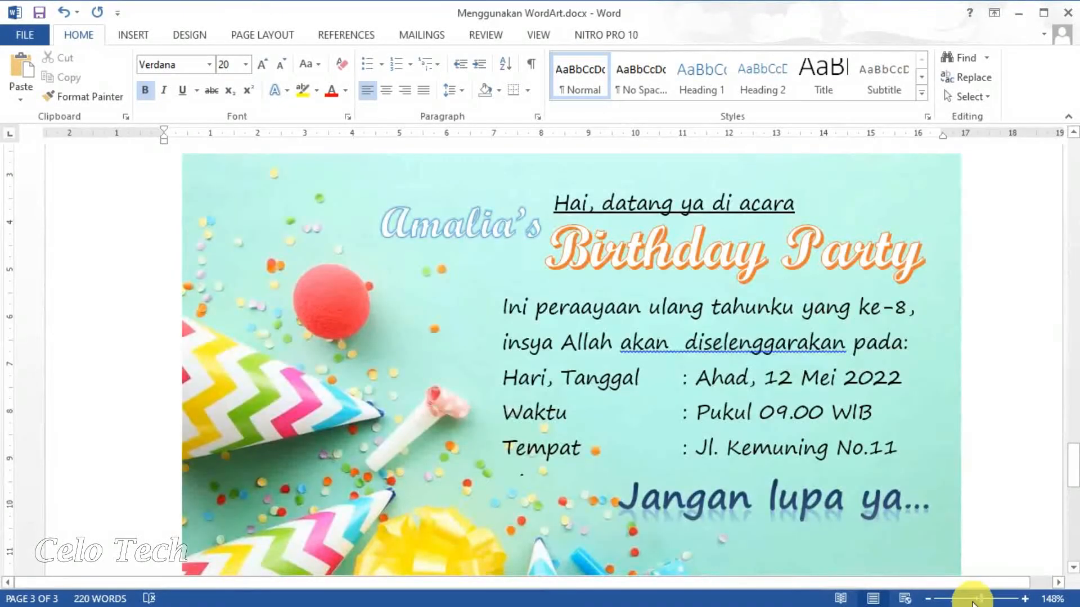
{"action": "left_click", "coordinate": [1073, 568]}
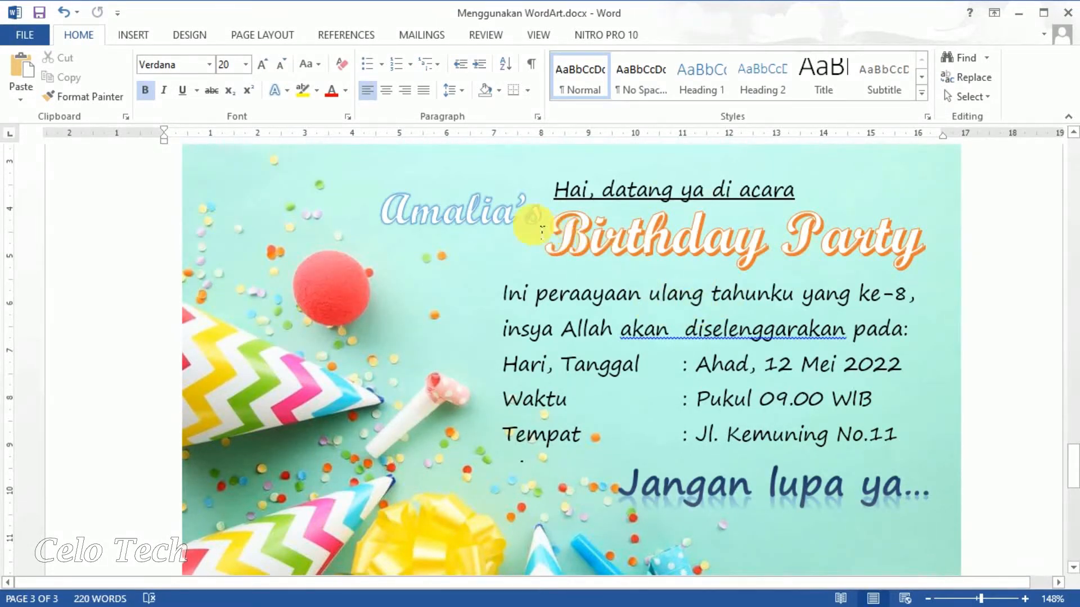
{"action": "left_click", "coordinate": [669, 332]}
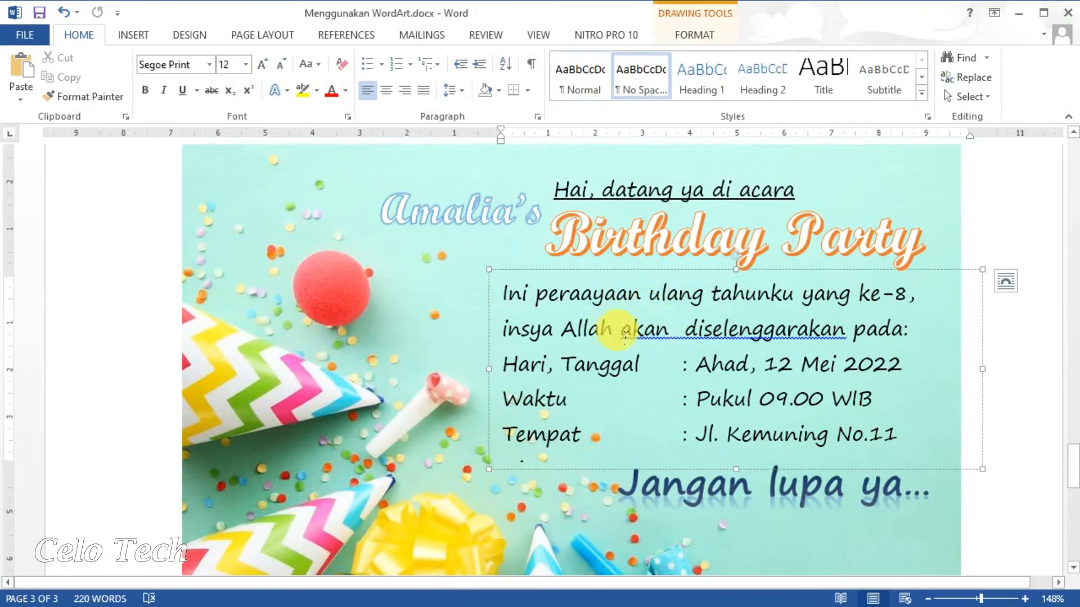
{"action": "left_click", "coordinate": [662, 186]}
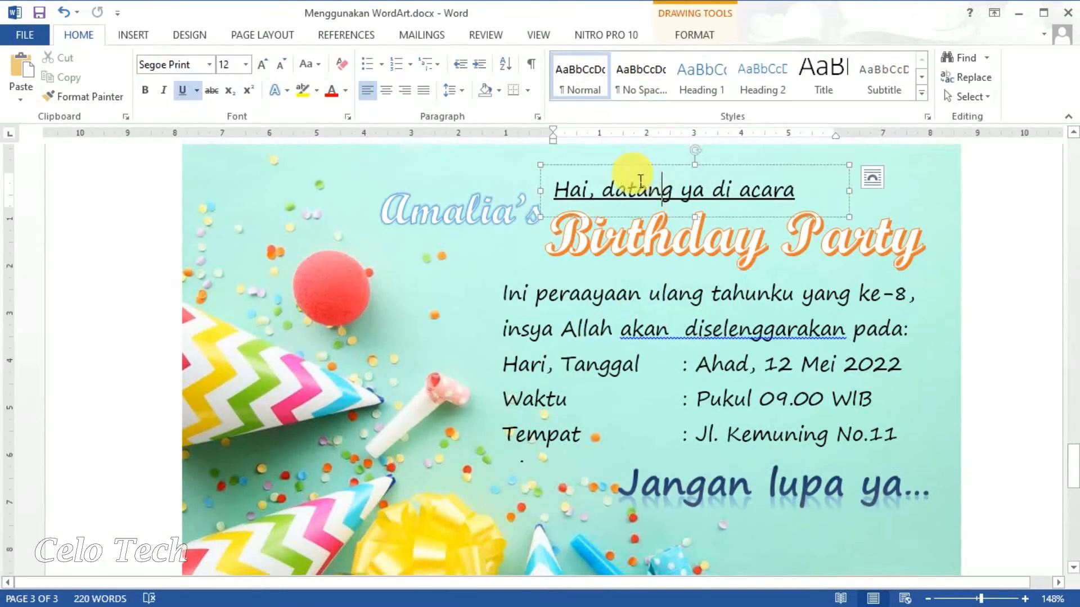
{"action": "left_click", "coordinate": [670, 346]}
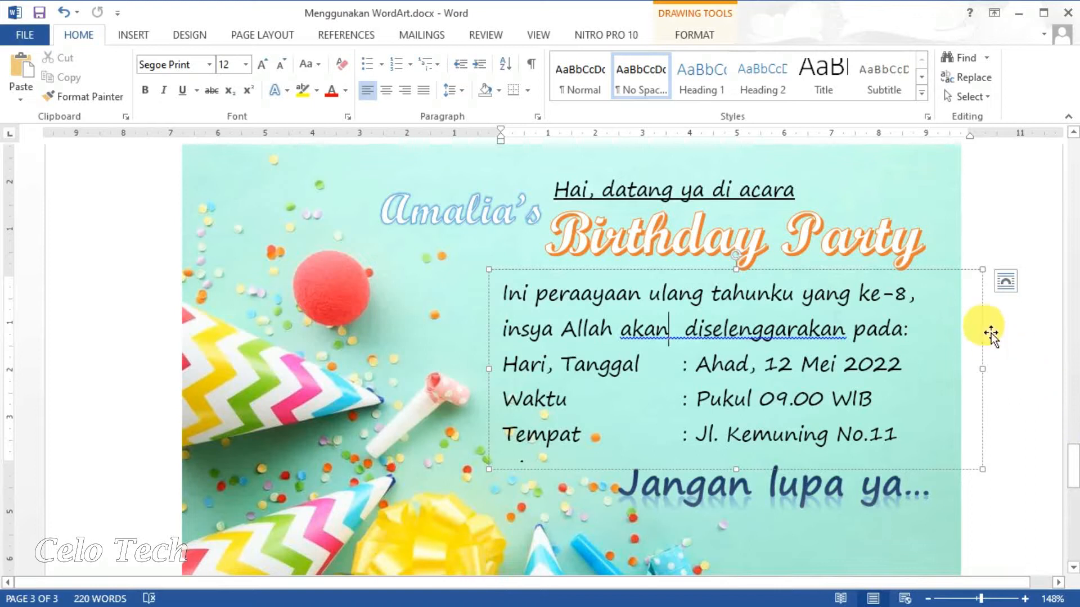
{"action": "left_click", "coordinate": [983, 602]}
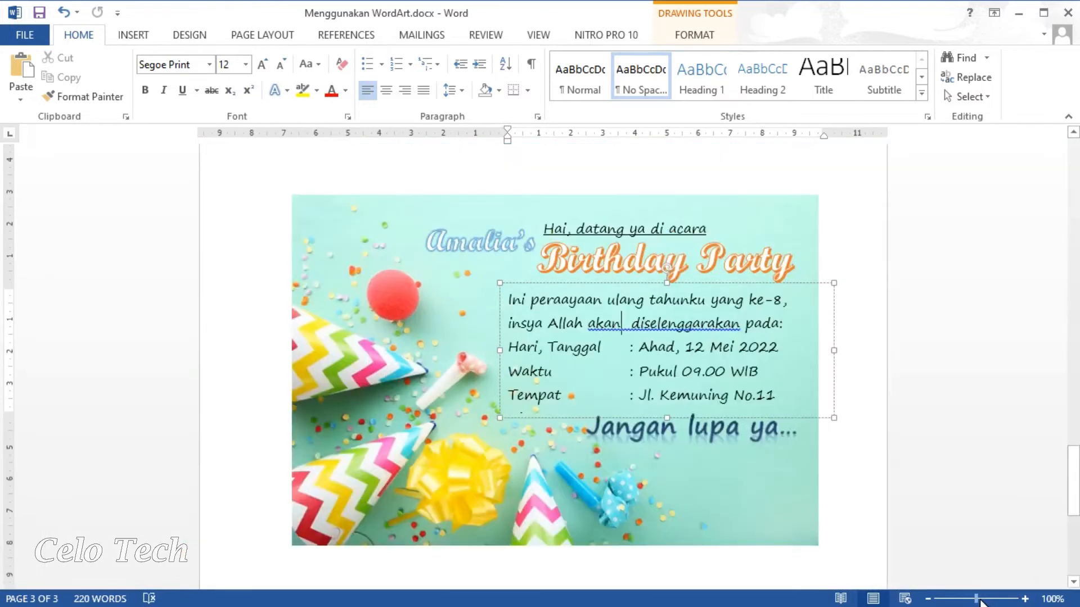
{"action": "left_click", "coordinate": [985, 474]}
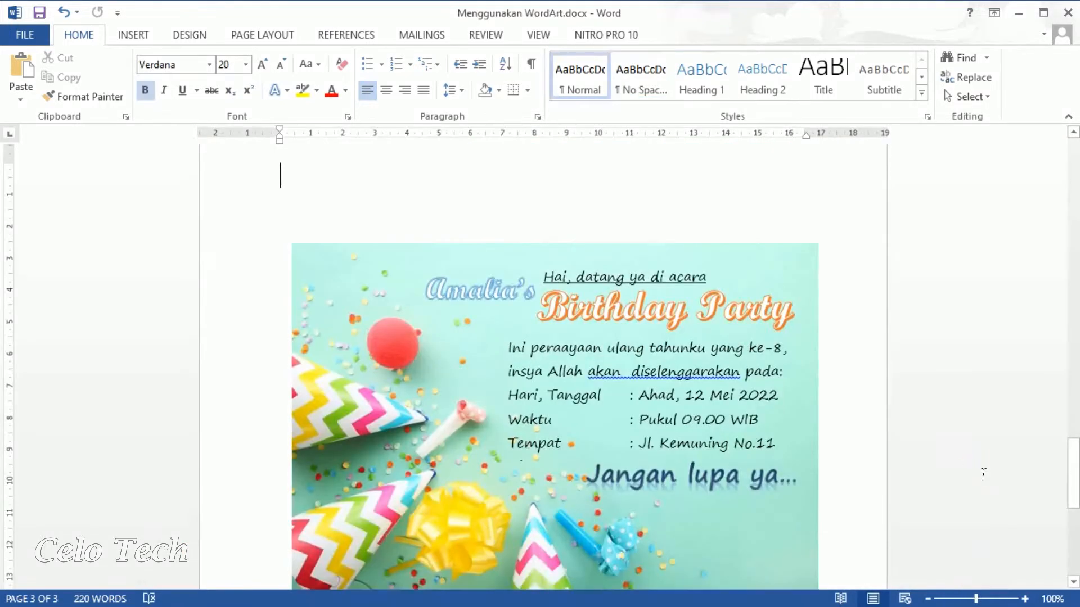
Insert a page break after the invitation and zoom in on the new blank page.
{"action": "left_click_drag", "start_coordinate": [1077, 466], "coordinate": [1077, 465]}
{"action": "left_click", "coordinate": [134, 35]}
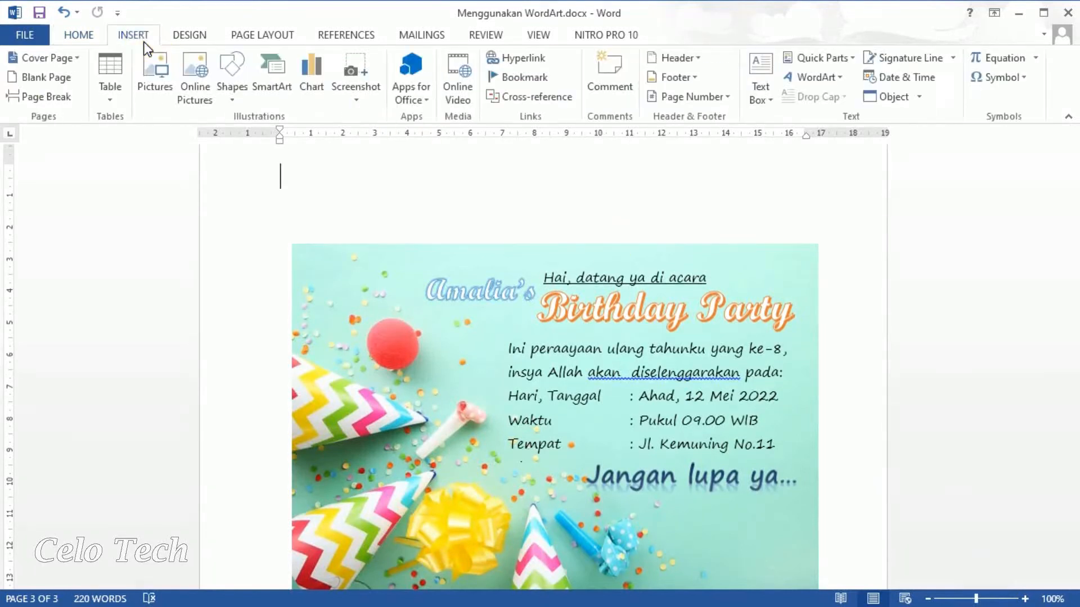
{"action": "left_click", "coordinate": [54, 90]}
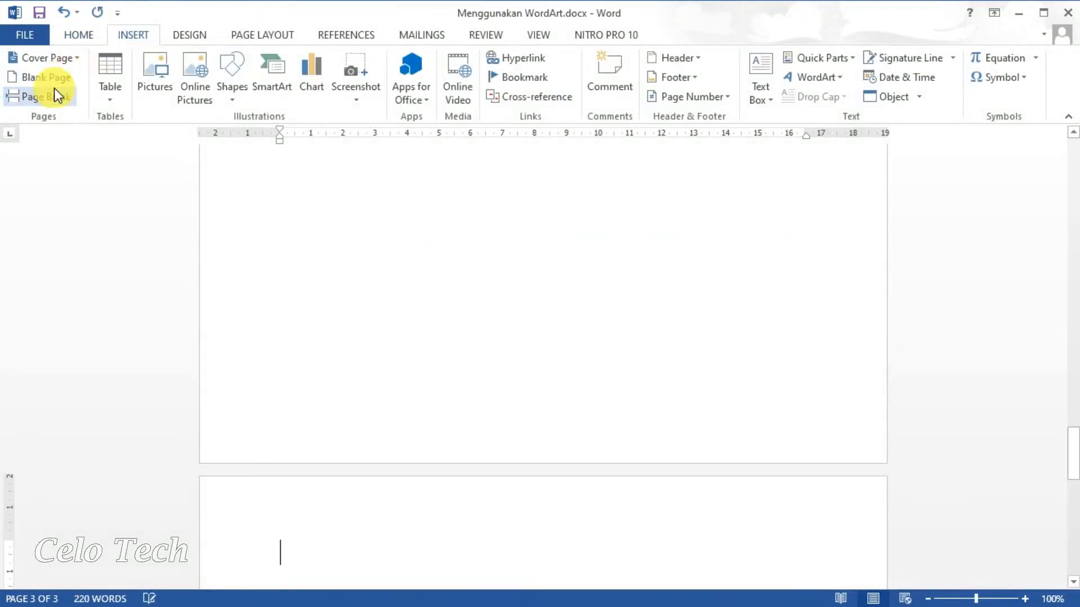
{"action": "left_click_drag", "start_coordinate": [1074, 447], "coordinate": [1075, 379]}
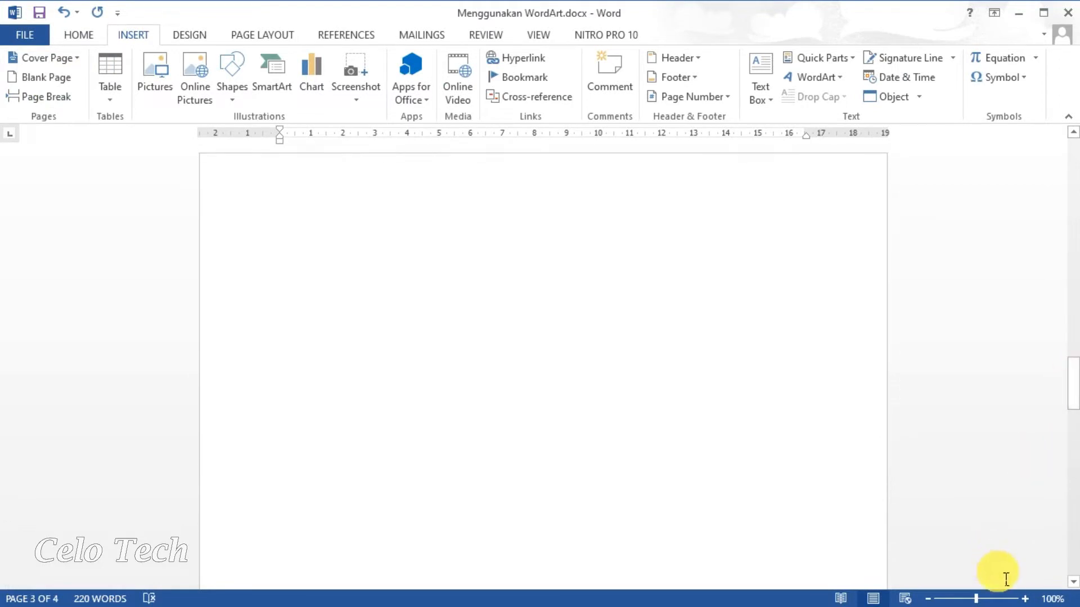
{"action": "left_click", "coordinate": [1025, 599]}
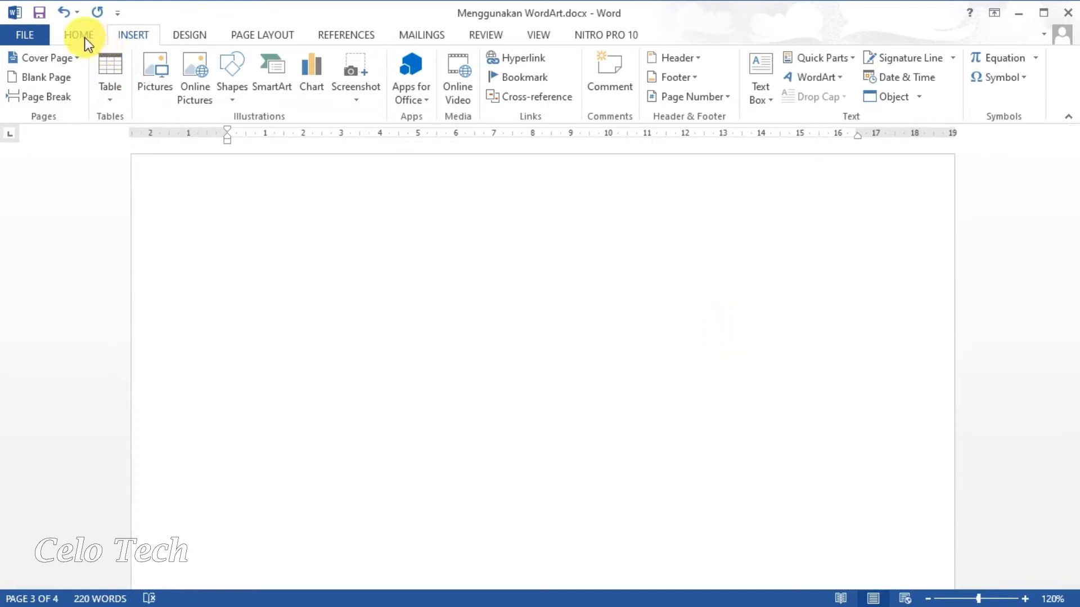
Insert the picture 'background birthday2.jpg' from the Gambar Pelajaran folder.
{"action": "left_click", "coordinate": [155, 67]}
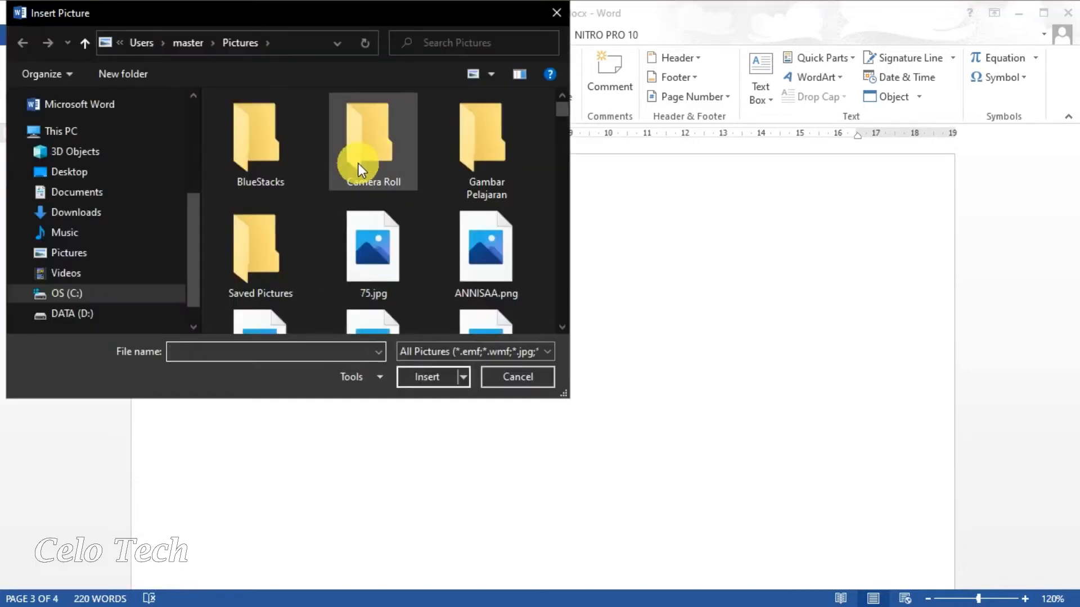
{"action": "double_click", "coordinate": [494, 177]}
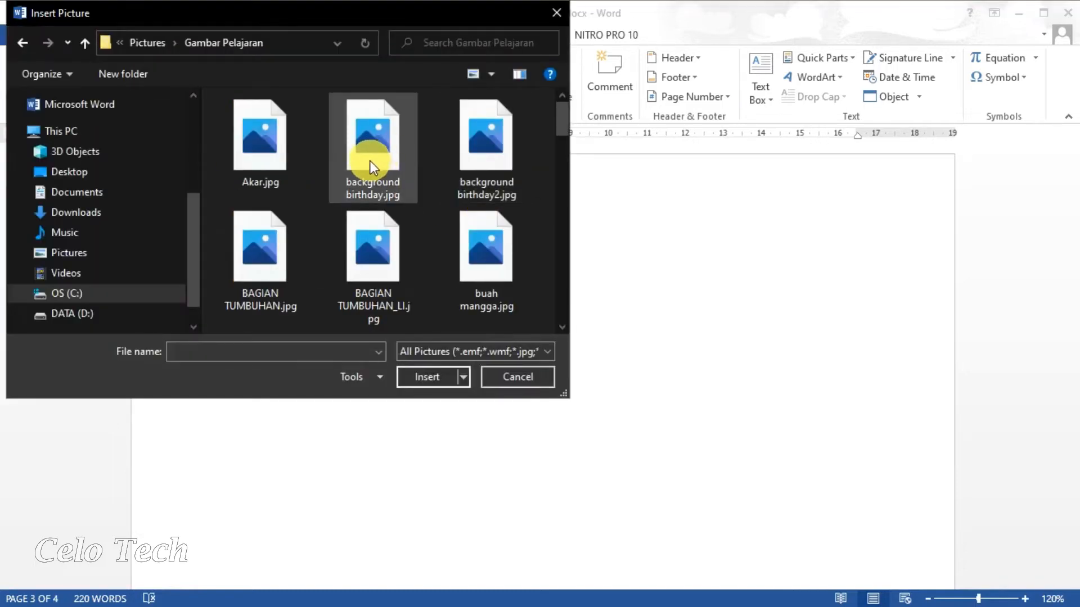
{"action": "double_click", "coordinate": [486, 169]}
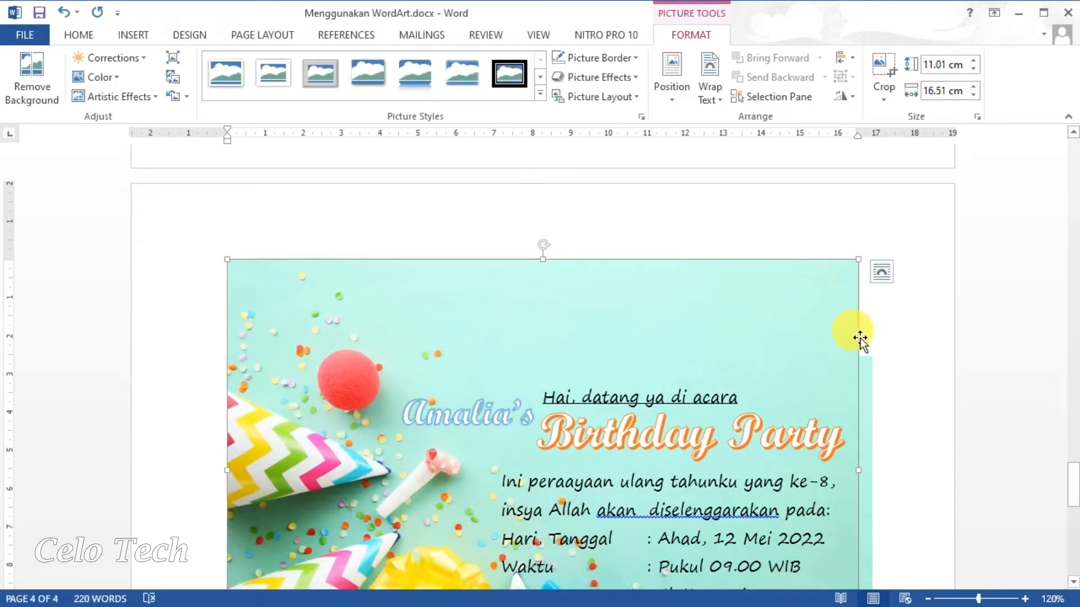
Set the confetti photo's text wrapping to Behind Text.
{"action": "left_click", "coordinate": [873, 392]}
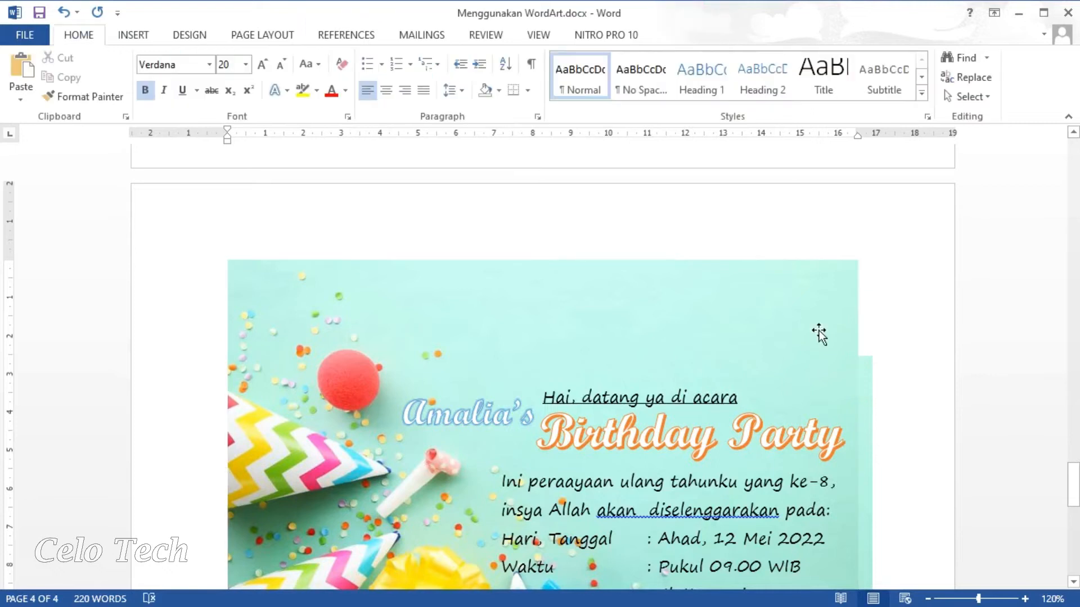
{"action": "right_click", "coordinate": [812, 323]}
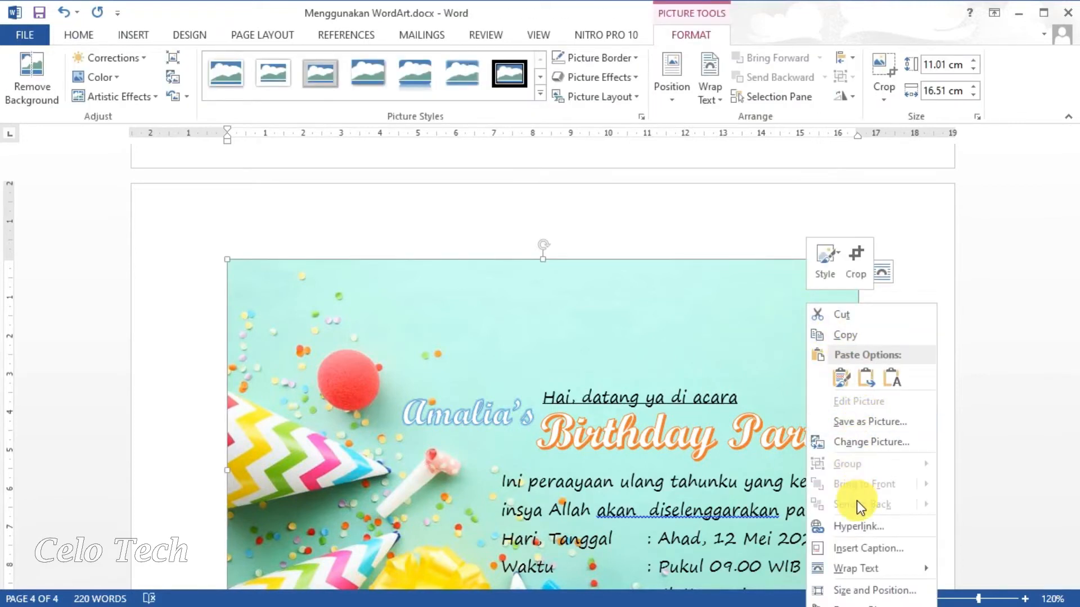
{"action": "mouse_move", "coordinate": [860, 565]}
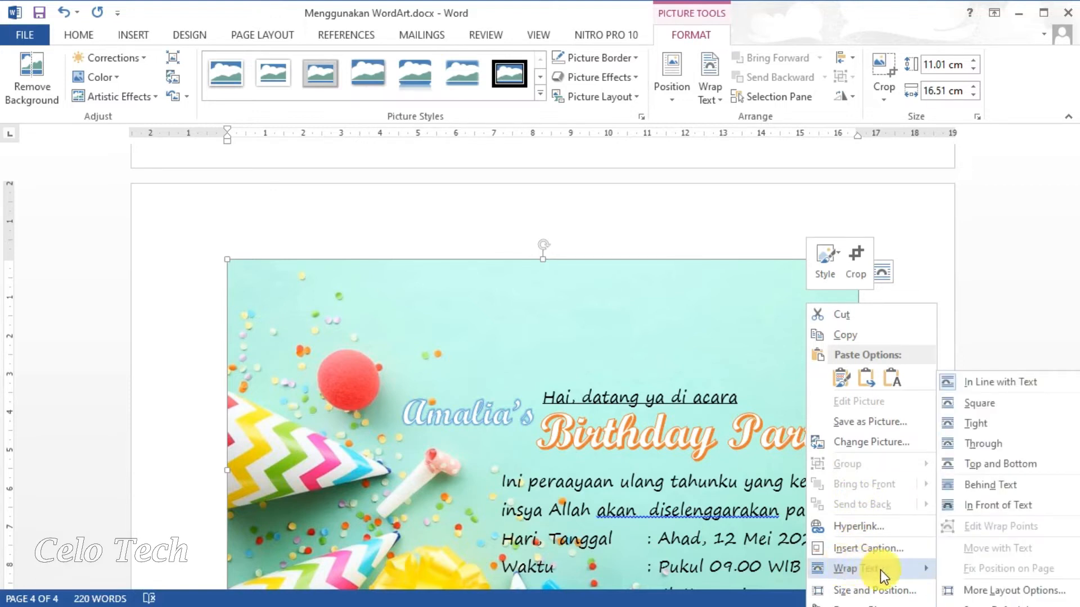
{"action": "left_click", "coordinate": [990, 485]}
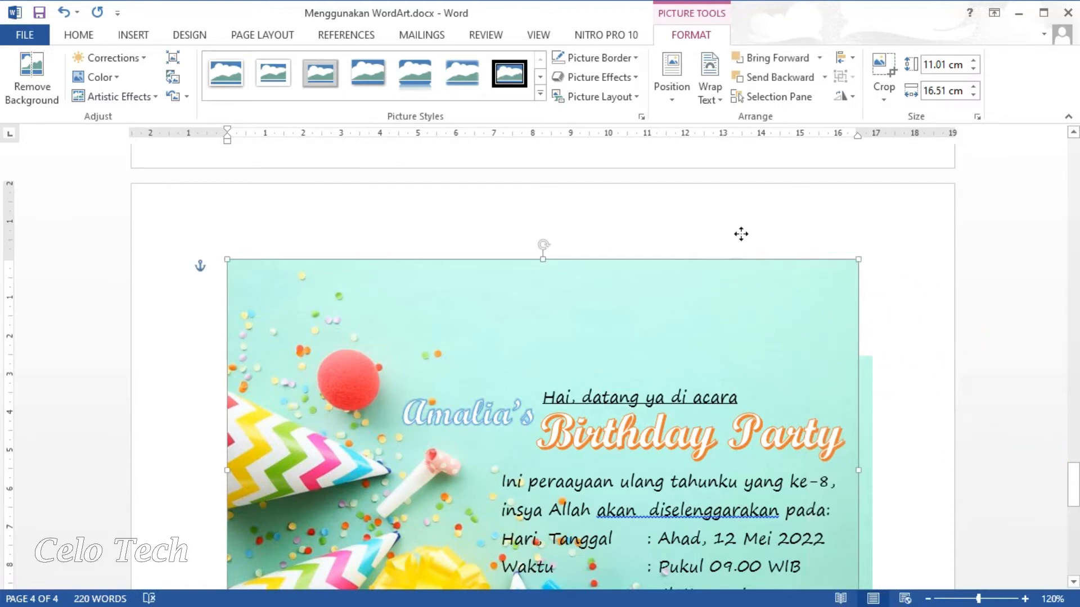
Drag the confetti photo higher so it sits on its own page, clear of the text.
{"action": "left_click_drag", "start_coordinate": [741, 234], "coordinate": [740, 264]}
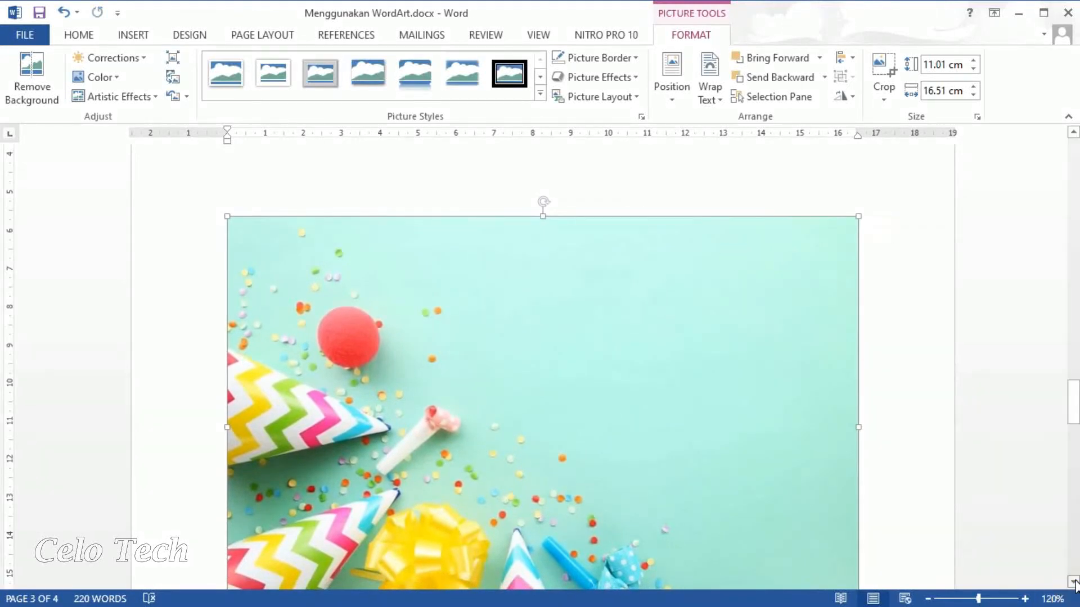
{"action": "scroll", "coordinate": [1073, 582], "scroll_direction": "down", "scroll_amount": 3}
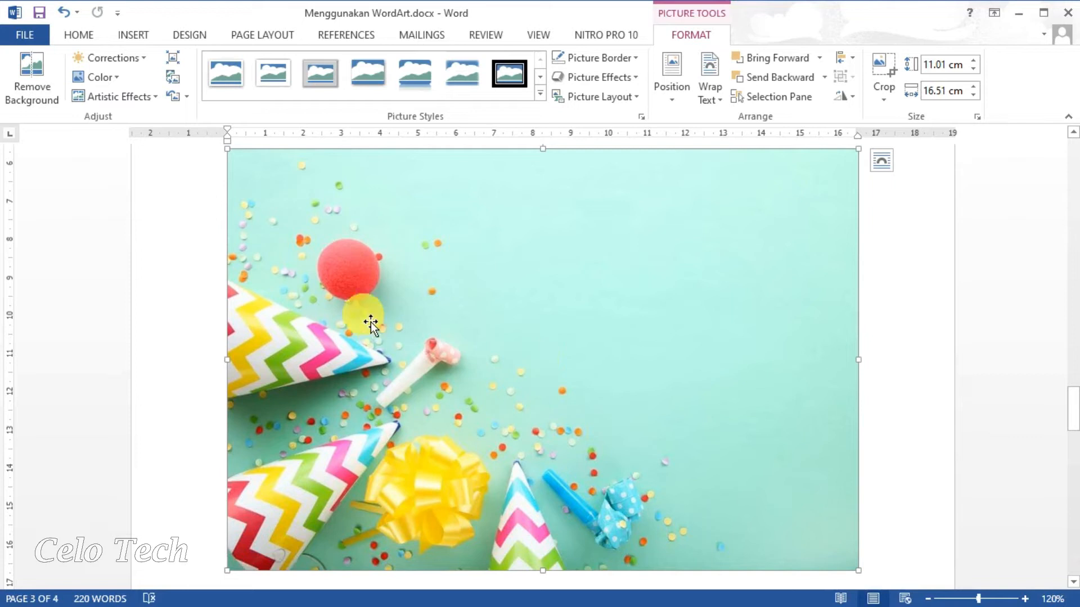
Insert a Simple Text Box with placeholder quote text above the confetti photo.
{"action": "left_click", "coordinate": [135, 37]}
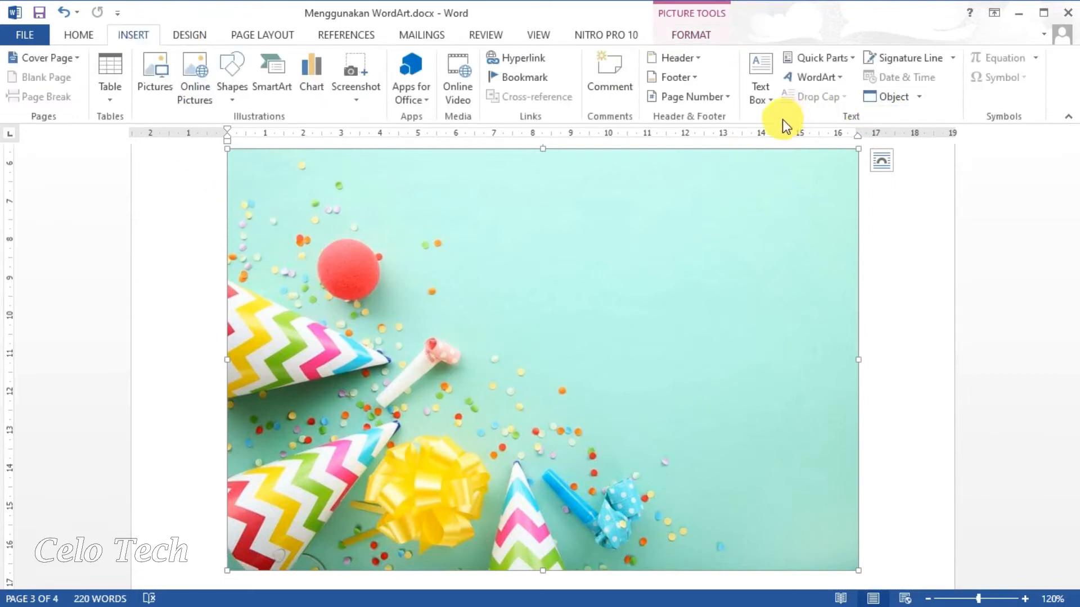
{"action": "left_click", "coordinate": [777, 103]}
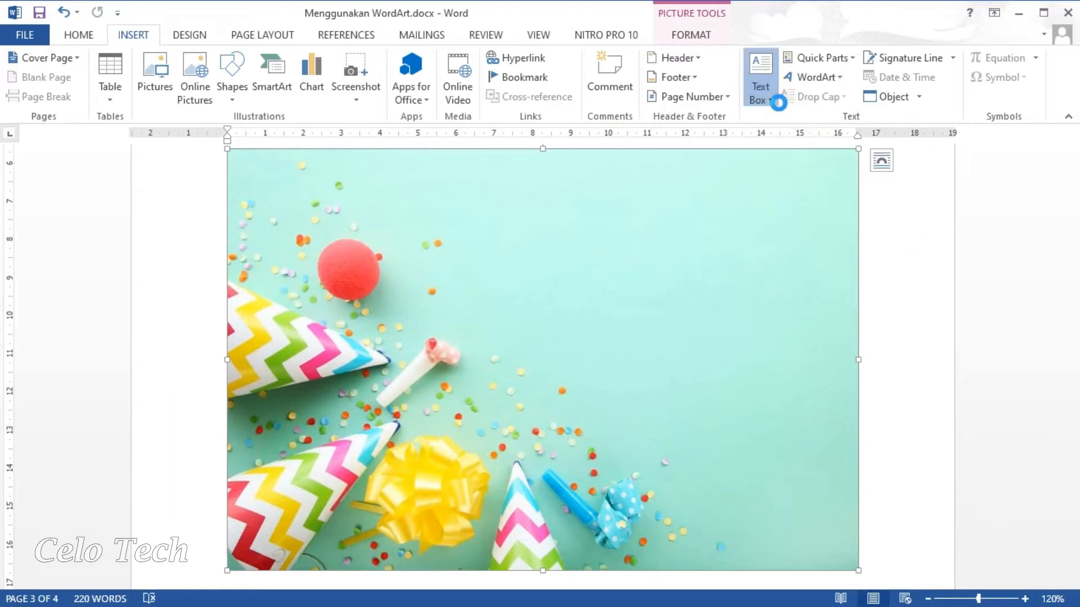
{"action": "left_click", "coordinate": [765, 90]}
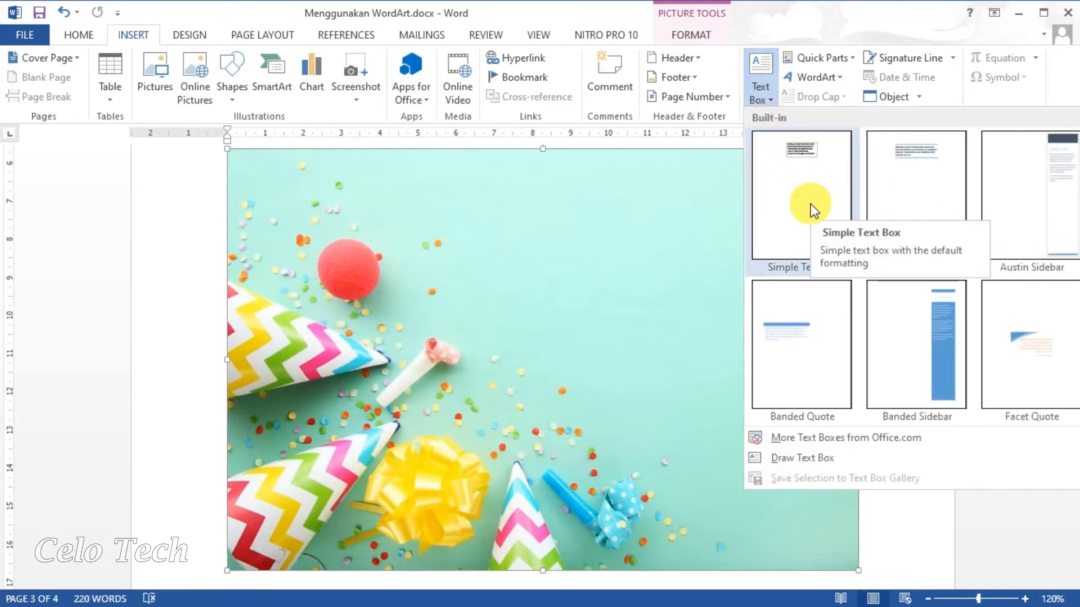
{"action": "left_click", "coordinate": [797, 218]}
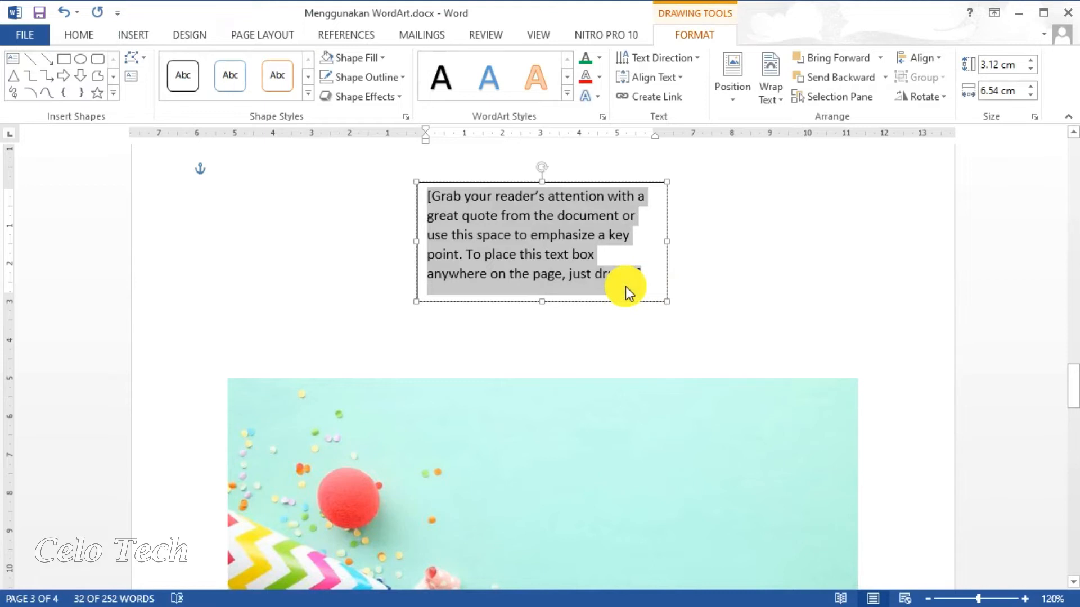
Replace the placeholder with the greeting 'Hai, datang yuk ke acara....'.
{"action": "type", "text": "Hai, "}
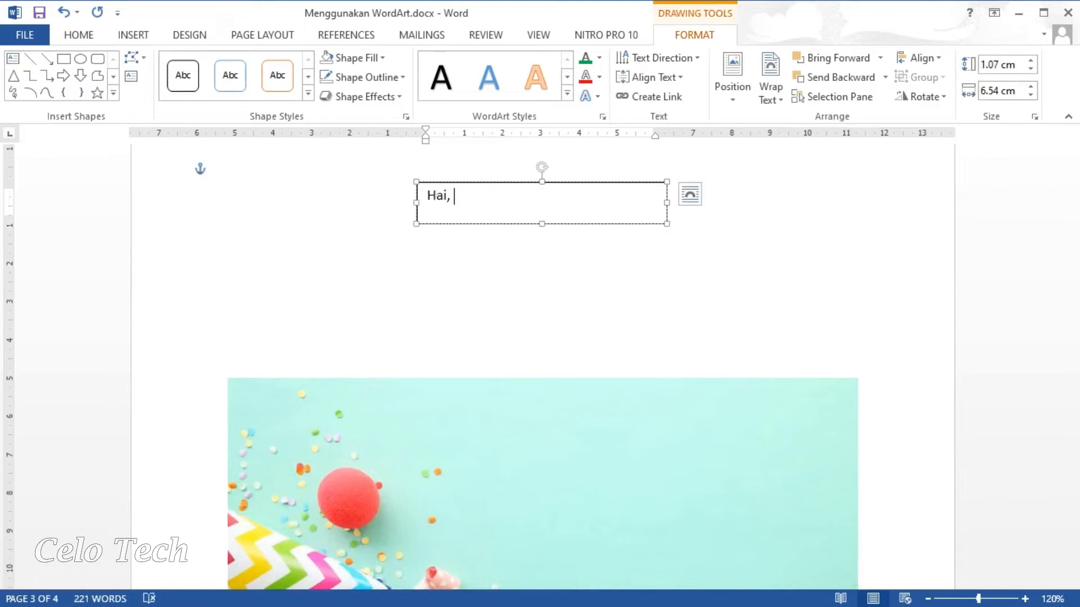
{"action": "type", "text": "datang"}
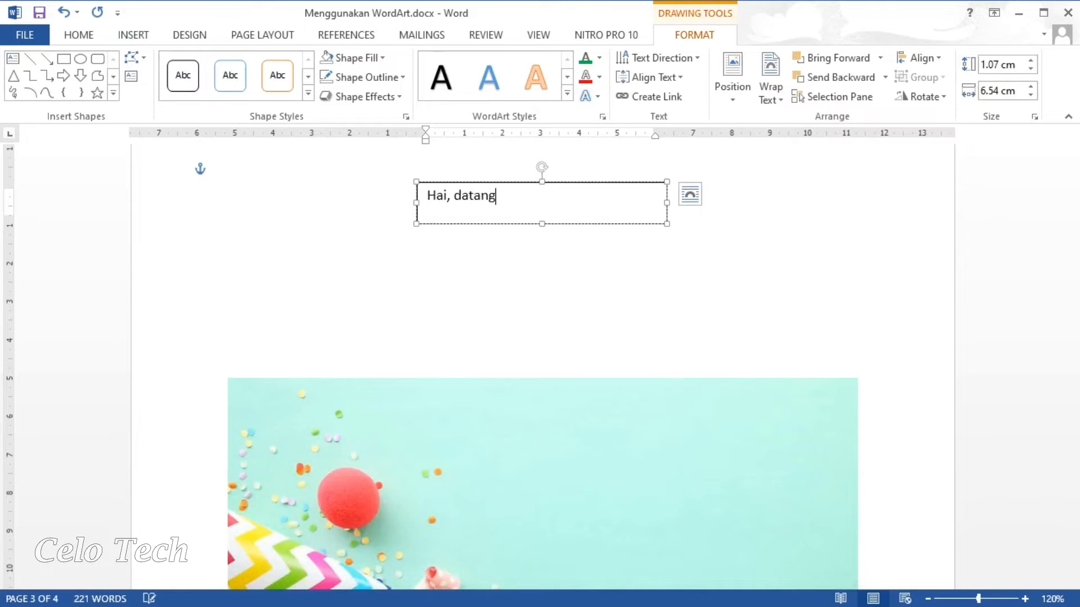
{"action": "type", "text": " yuk ke acara...."}
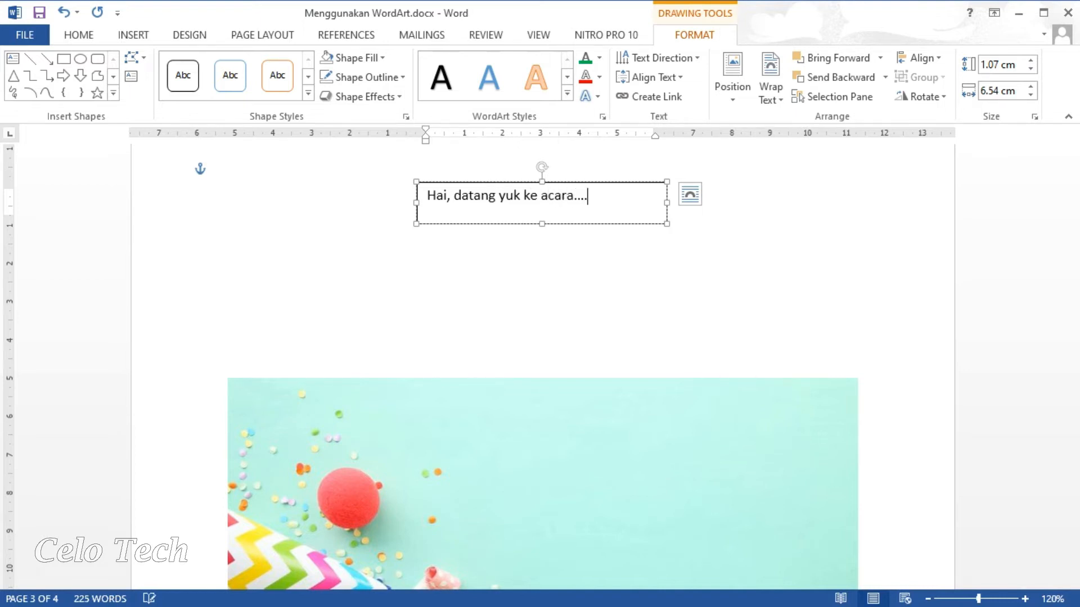
{"action": "scroll", "coordinate": [623, 189], "scroll_direction": "down", "scroll_amount": 1}
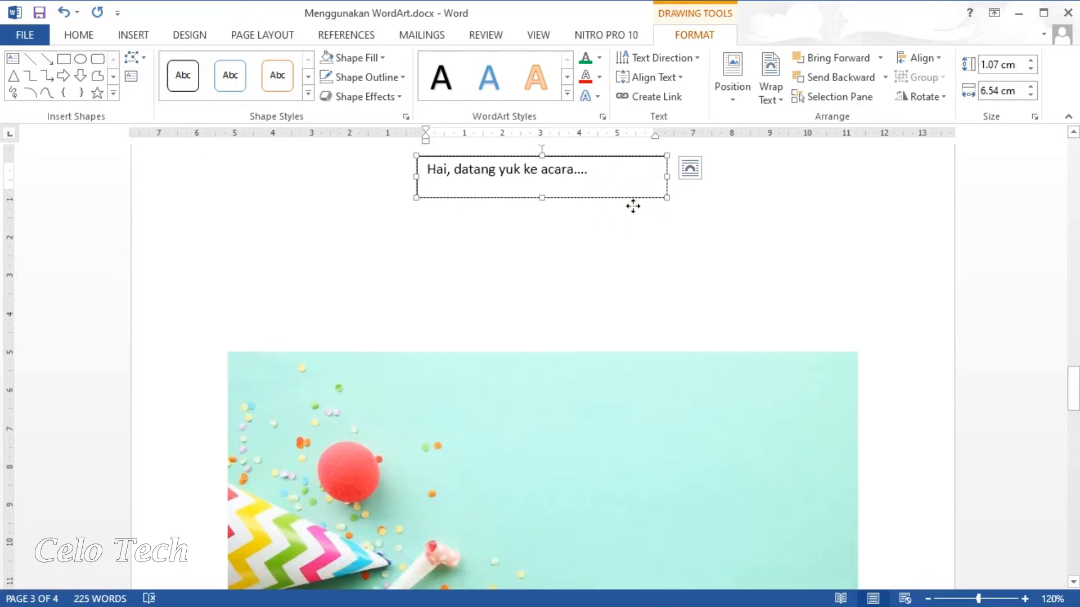
Move the greeting text box onto the photo's upper right and add a period to its text.
{"action": "left_click_drag", "start_coordinate": [632, 204], "coordinate": [752, 429]}
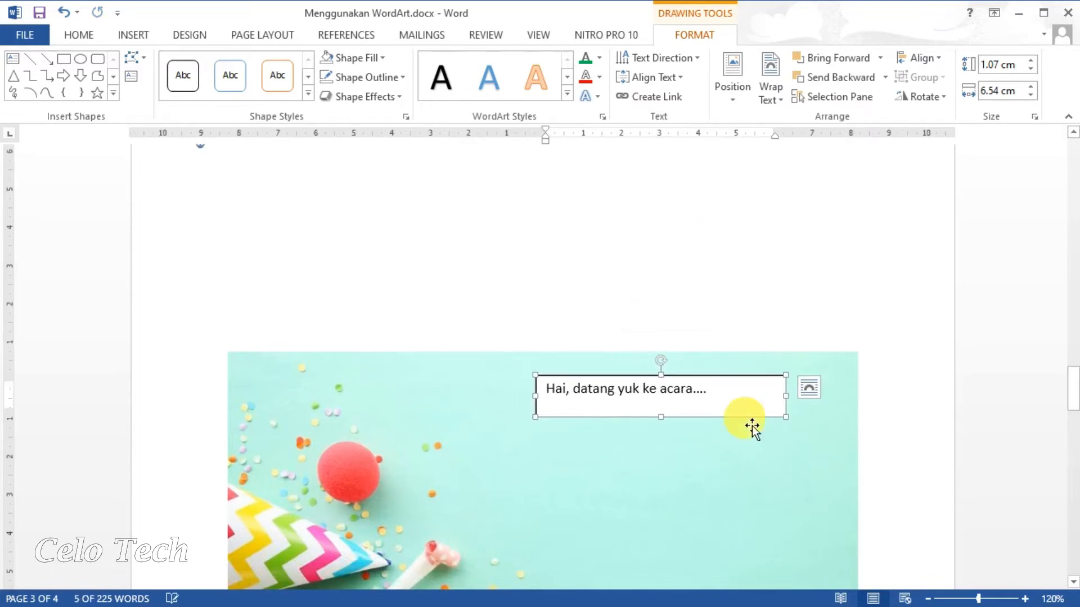
{"action": "left_click_drag", "start_coordinate": [1074, 393], "coordinate": [1077, 416]}
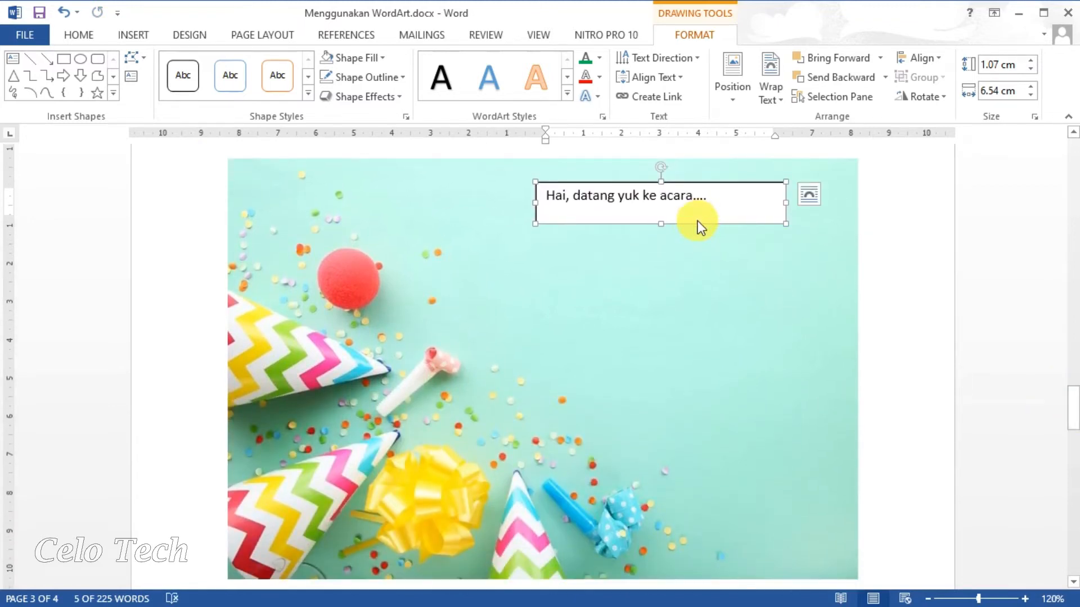
{"action": "left_click", "coordinate": [705, 213]}
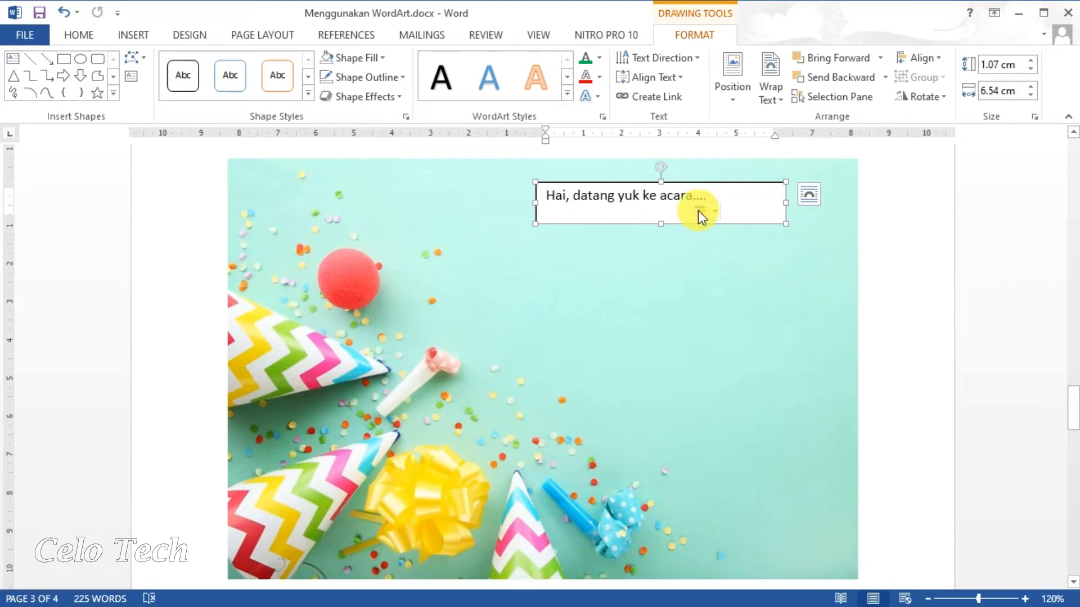
{"action": "type", "text": "."}
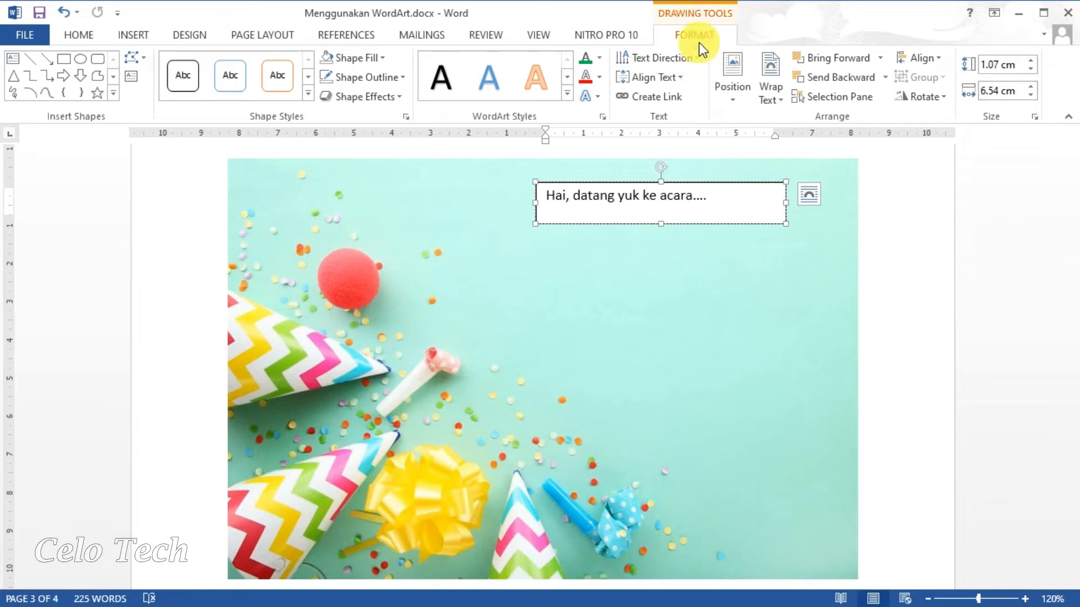
Remove the greeting text's outline and adjust its text fill colour.
{"action": "left_click", "coordinate": [600, 60]}
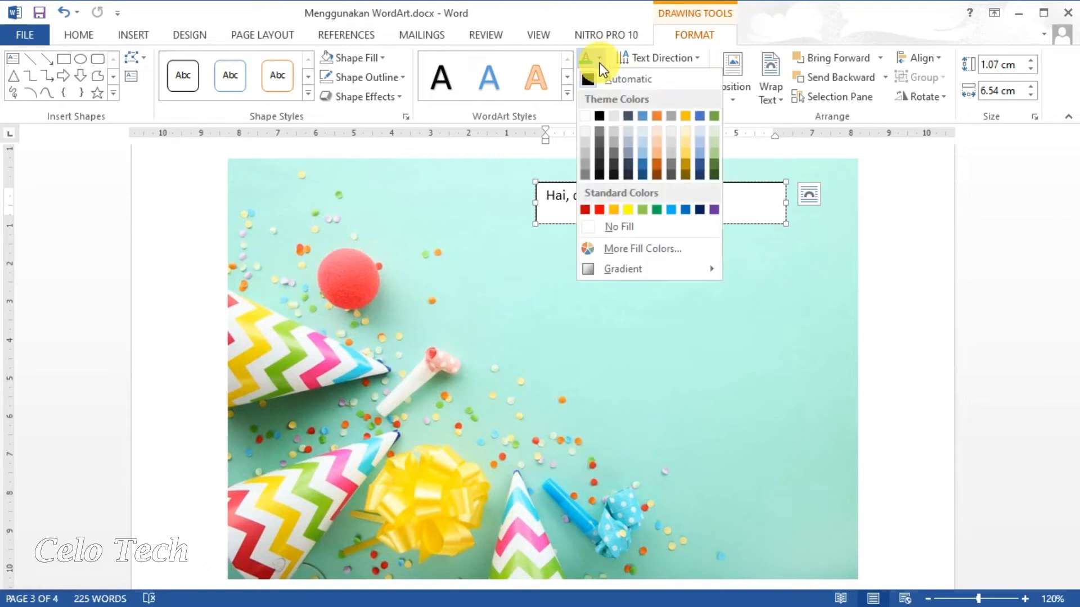
{"action": "left_click", "coordinate": [622, 229]}
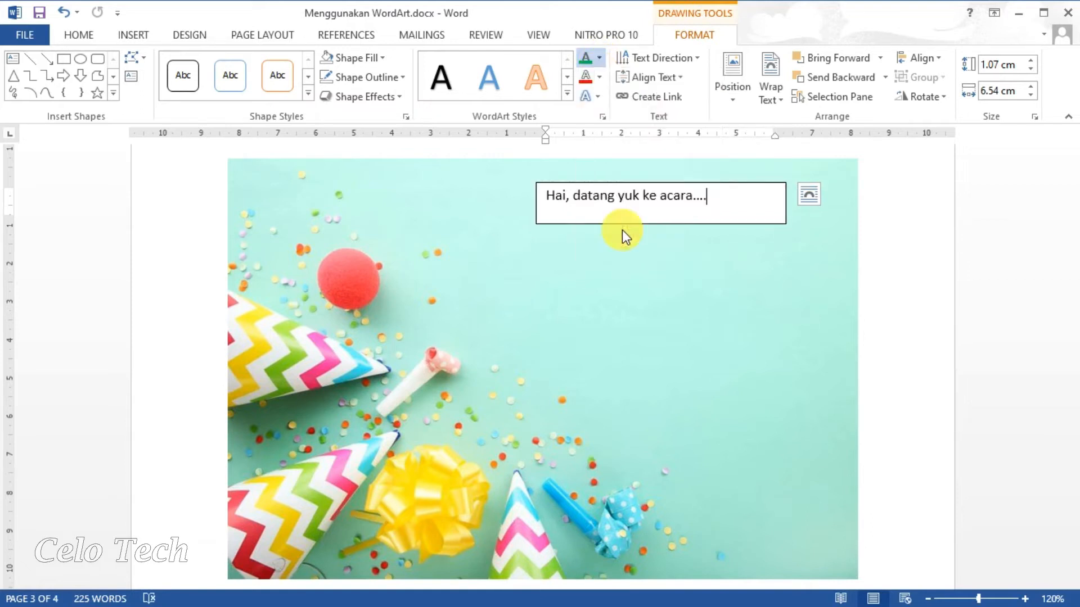
{"action": "left_click", "coordinate": [598, 77]}
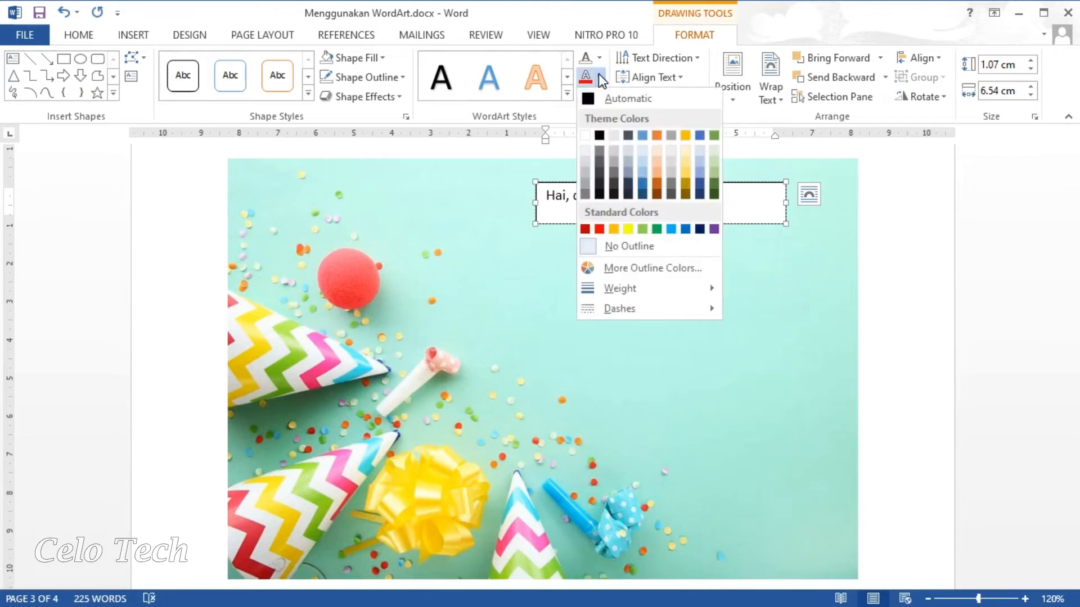
{"action": "left_click", "coordinate": [625, 246]}
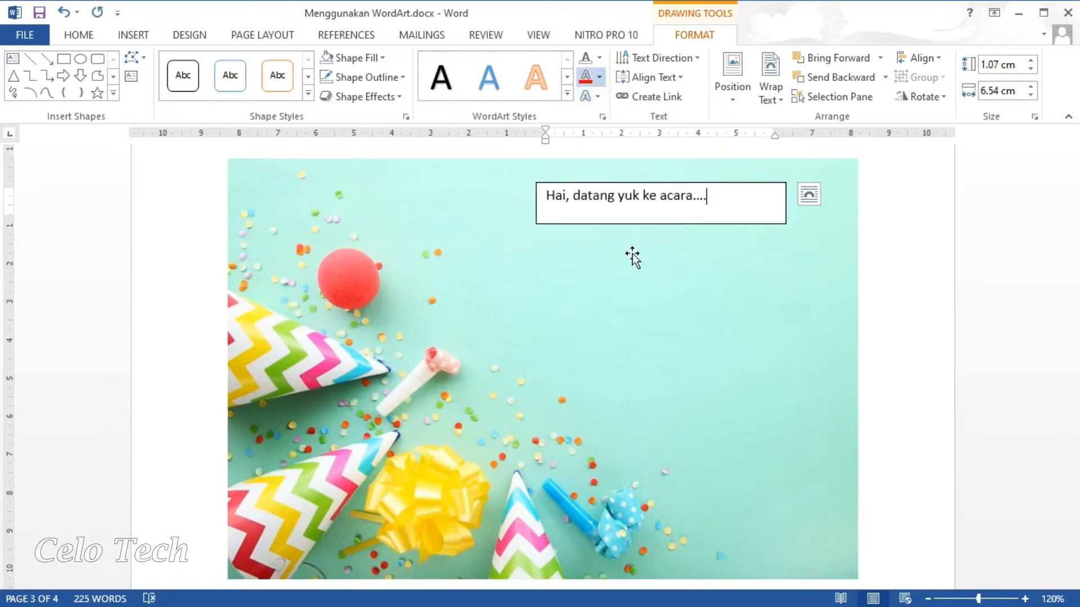
{"action": "left_click", "coordinate": [678, 193]}
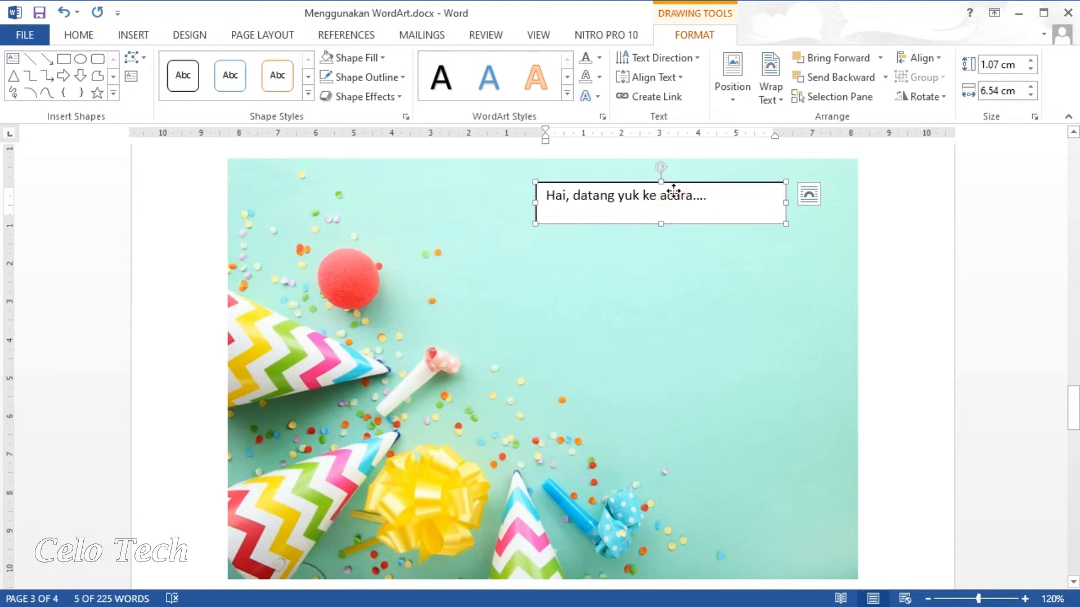
{"action": "left_click", "coordinate": [599, 57]}
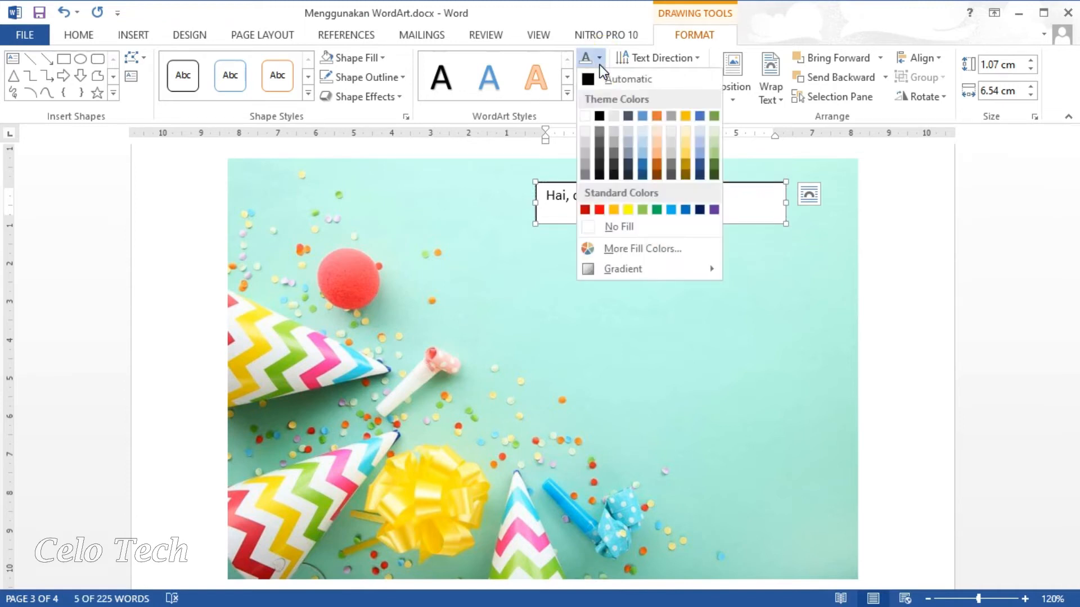
{"action": "left_click", "coordinate": [630, 220]}
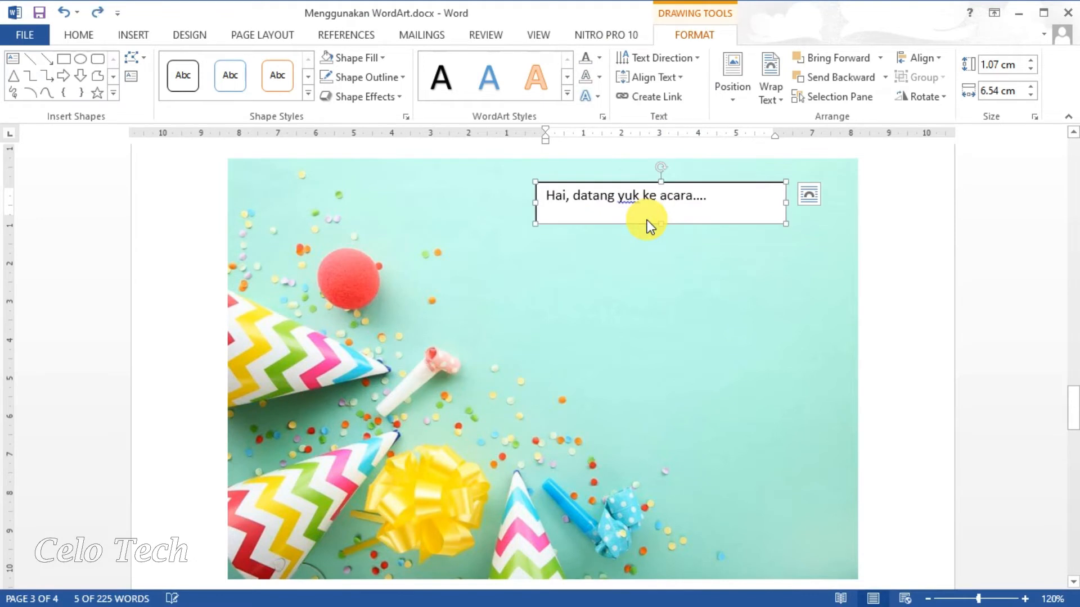
Give the greeting text box No Fill and No Outline, then shrink it to fit.
{"action": "left_click", "coordinate": [595, 225]}
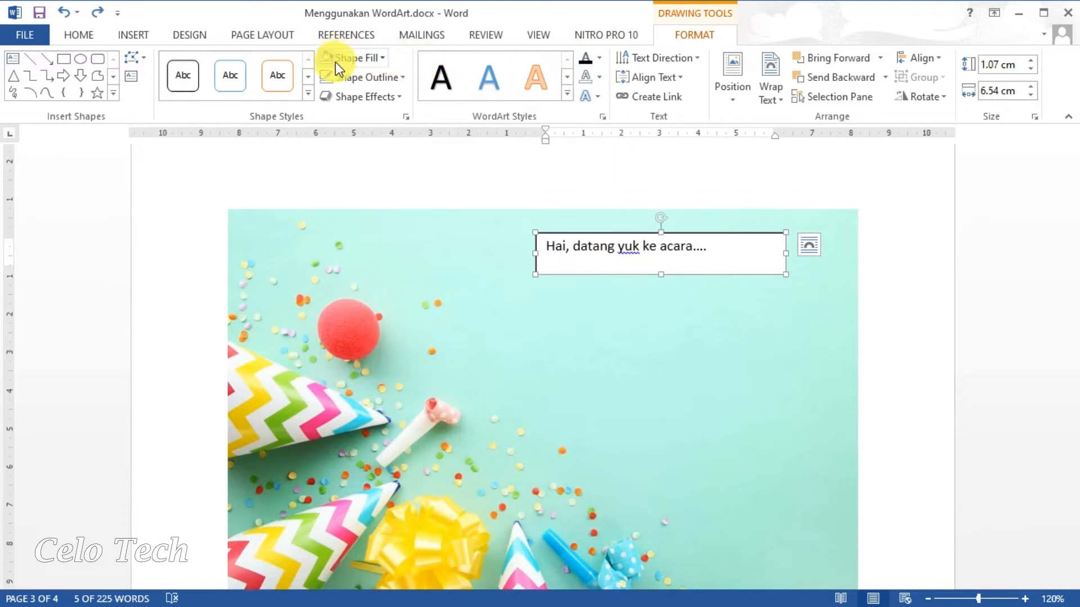
{"action": "left_click", "coordinate": [376, 59]}
{"action": "left_click", "coordinate": [392, 208]}
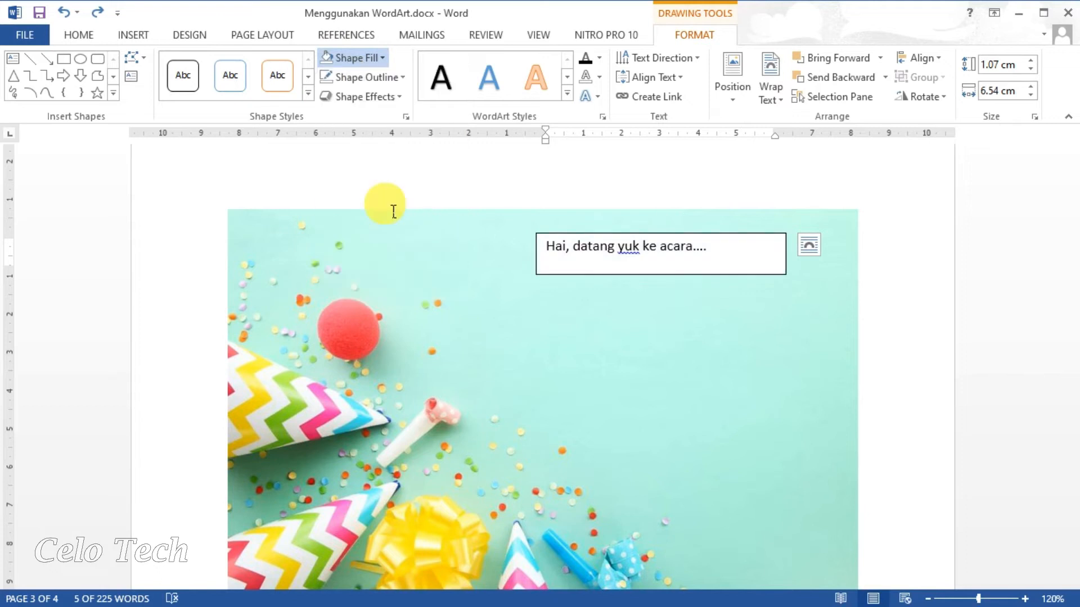
{"action": "left_click", "coordinate": [385, 77]}
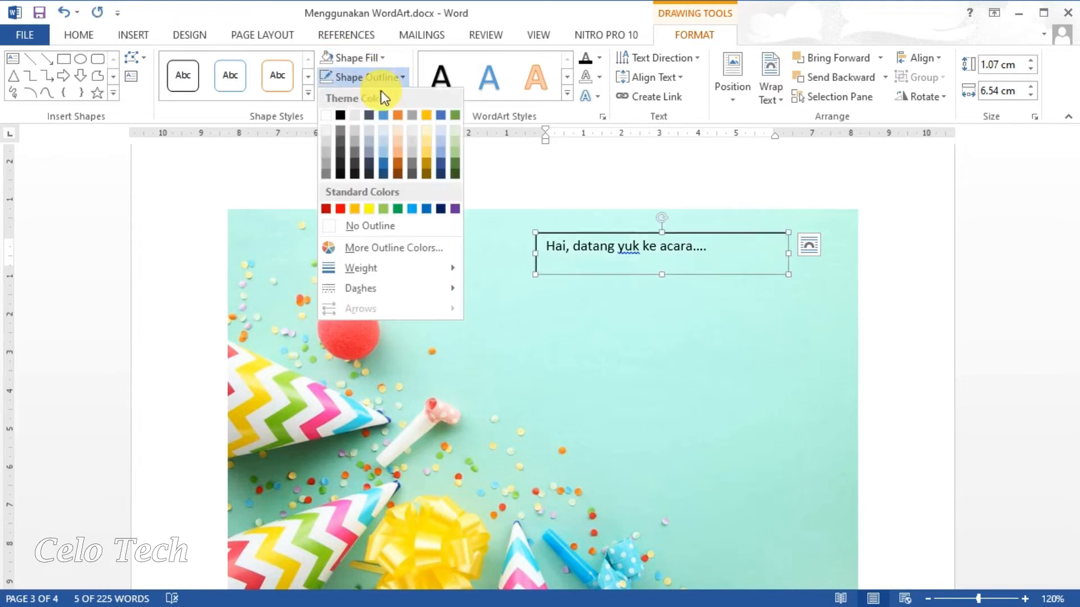
{"action": "left_click", "coordinate": [375, 228]}
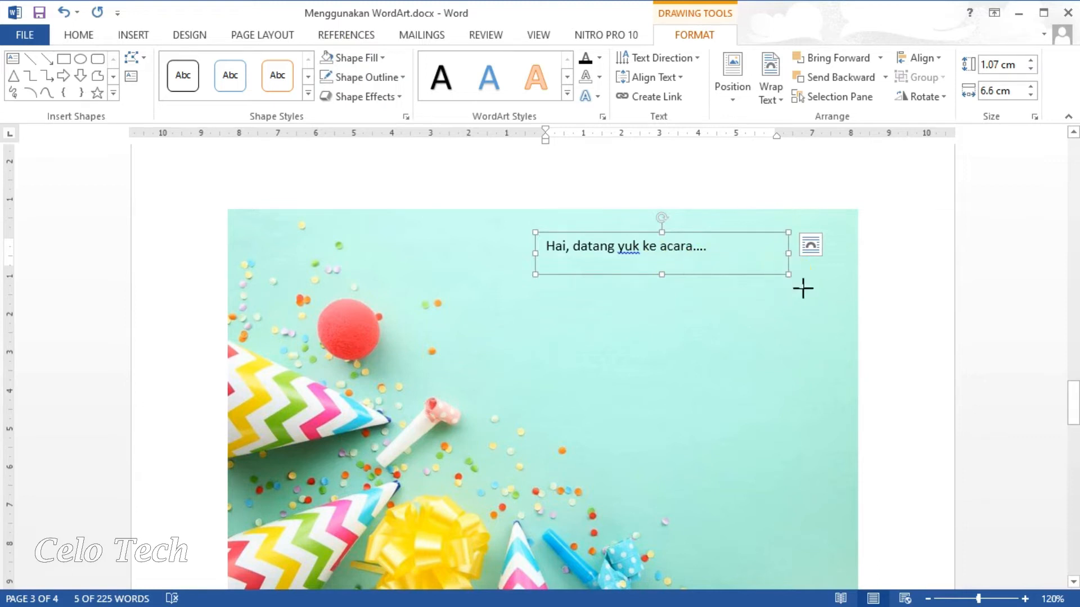
{"action": "mouse_move", "coordinate": [788, 275]}
{"action": "left_mouse_down"}
{"action": "mouse_move", "coordinate": [774, 268]}
{"action": "mouse_move", "coordinate": [783, 270]}
{"action": "left_mouse_up"}
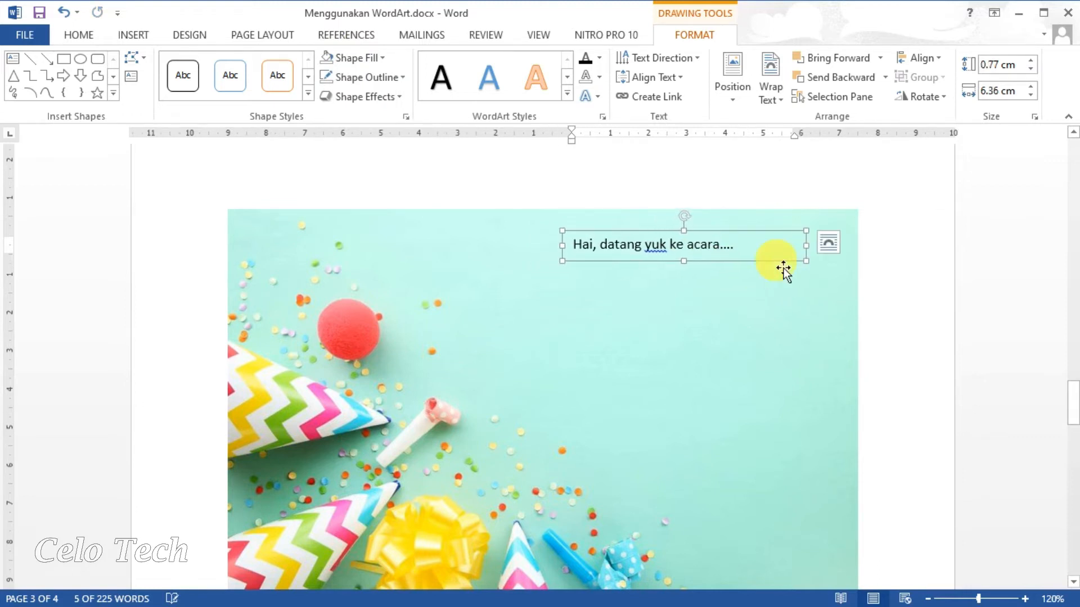
{"action": "left_click", "coordinate": [892, 286]}
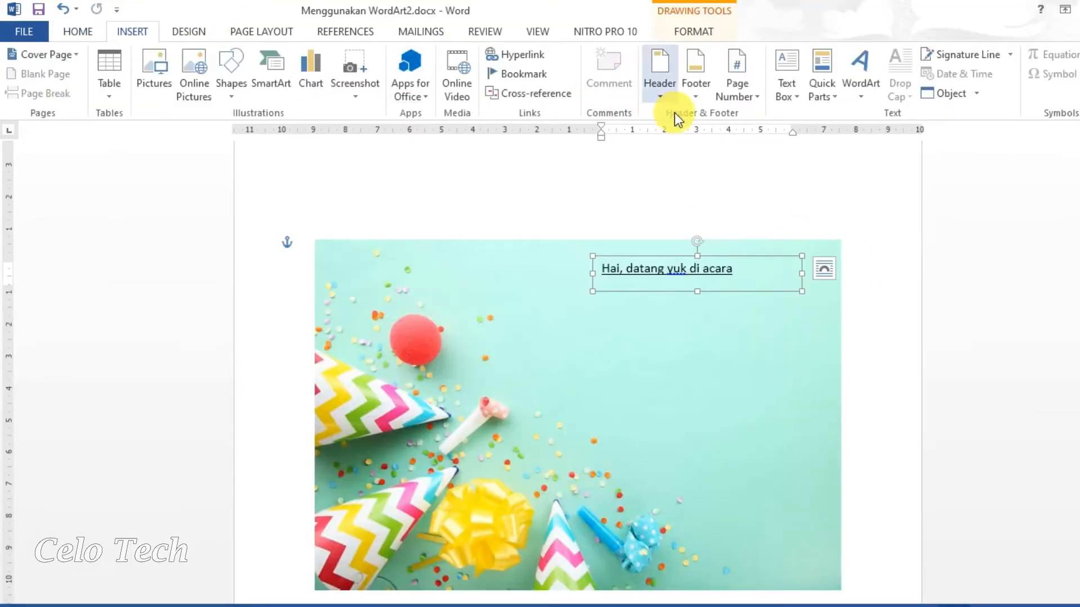
Insert a blue-style WordArt on the page and type 'Zhafran's' over its placeholder.
{"action": "left_click", "coordinate": [856, 84]}
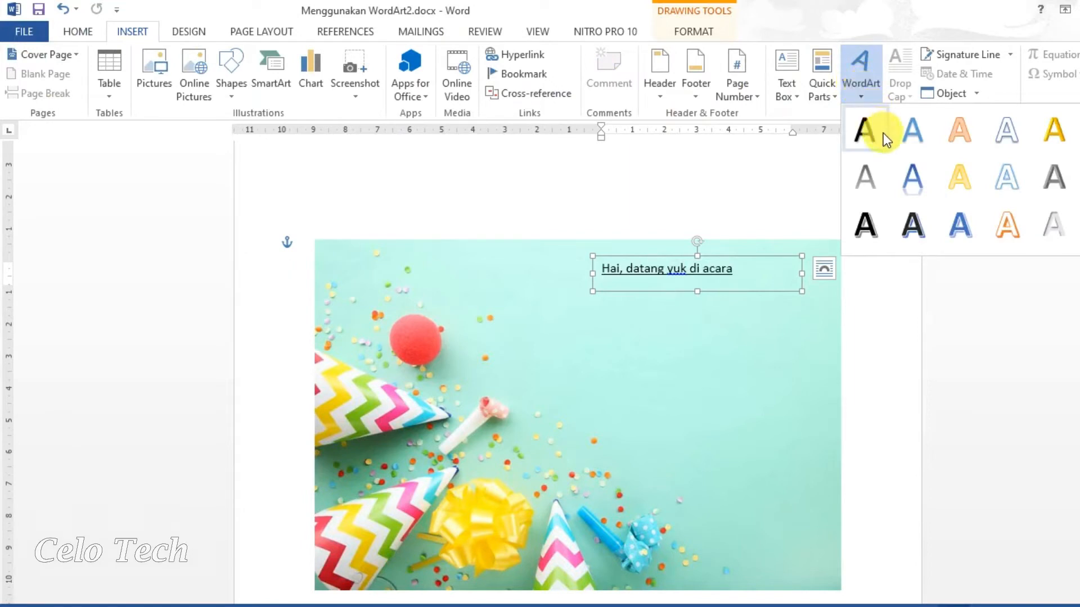
{"action": "left_click", "coordinate": [958, 224]}
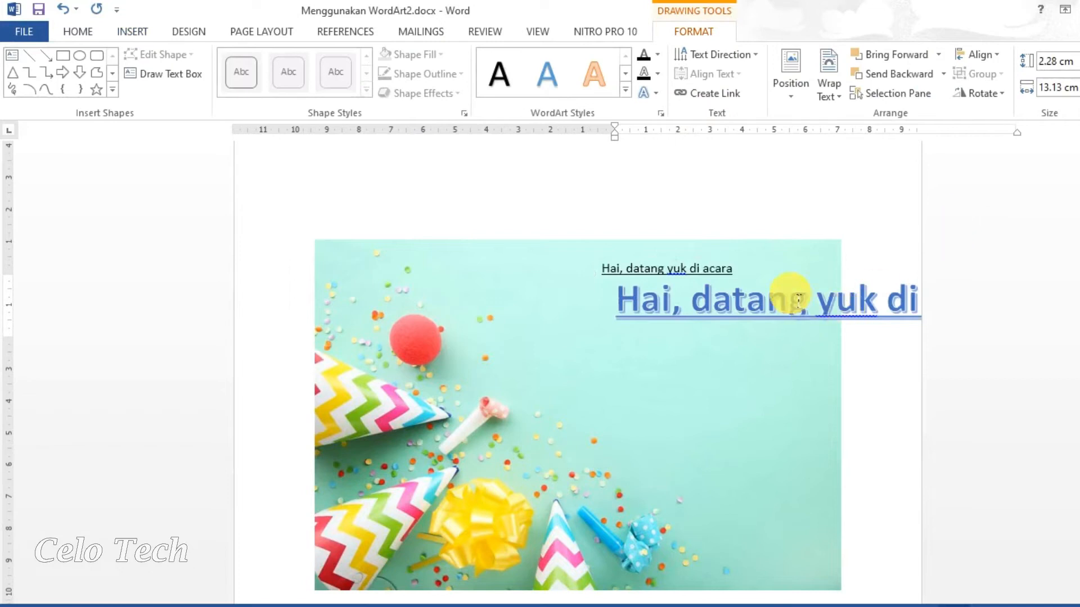
{"action": "key", "text": "ctrl+z"}
{"action": "left_click", "coordinate": [730, 205]}
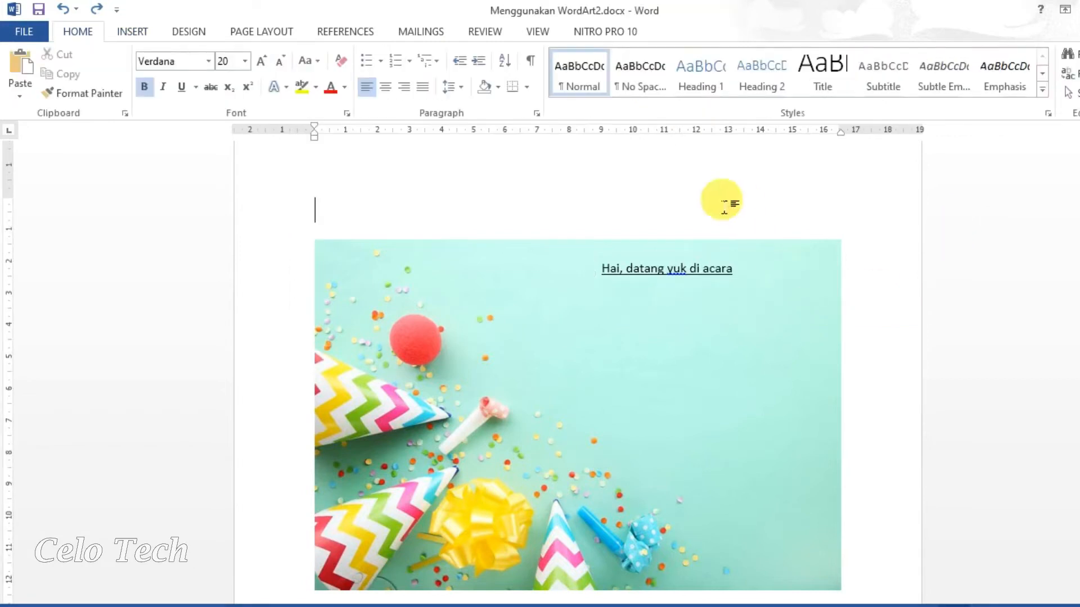
{"action": "left_click", "coordinate": [141, 32]}
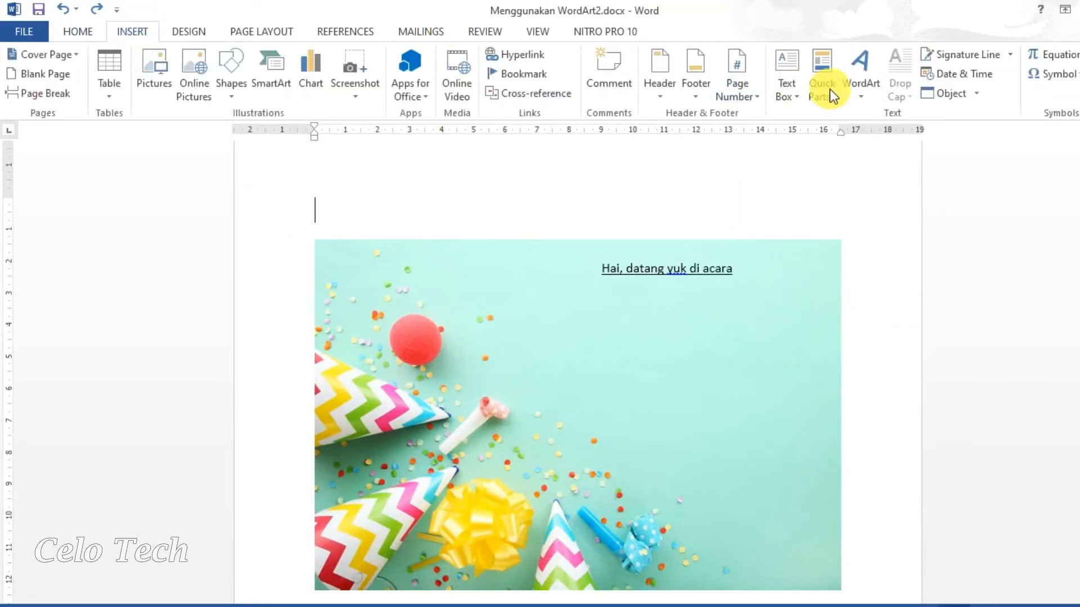
{"action": "left_click", "coordinate": [855, 83]}
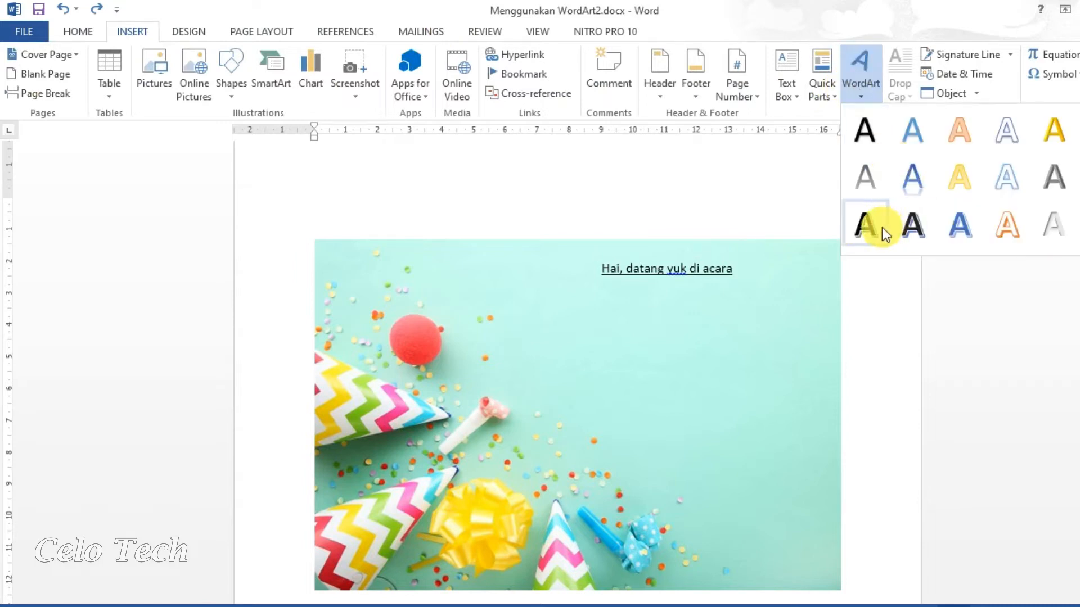
{"action": "left_click", "coordinate": [960, 225]}
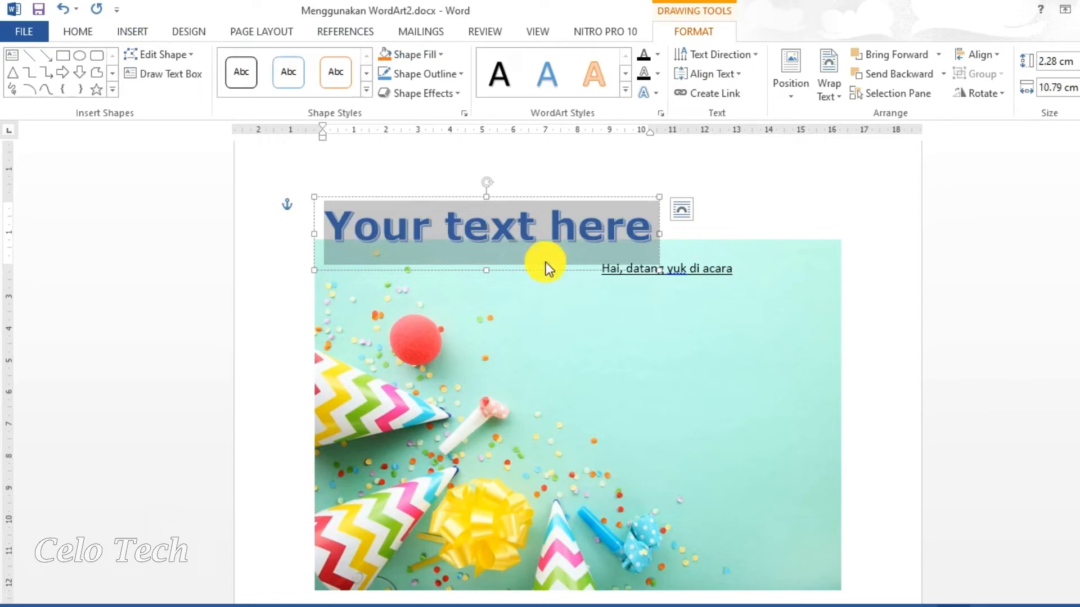
{"action": "type", "text": "P"}
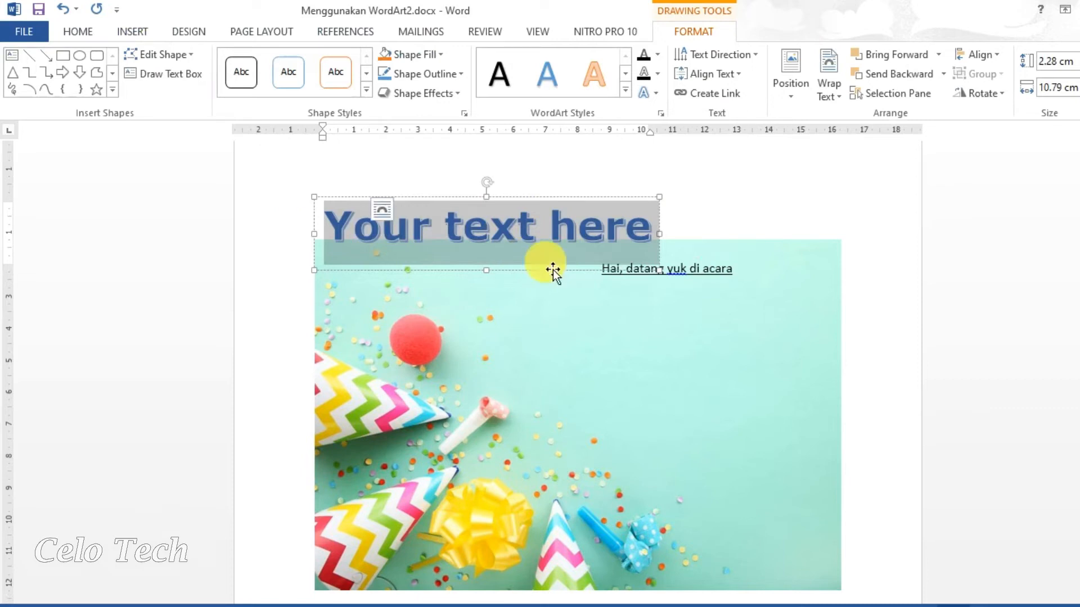
{"action": "type", "text": "Zhafr"}
{"action": "type", "text": "an's"}
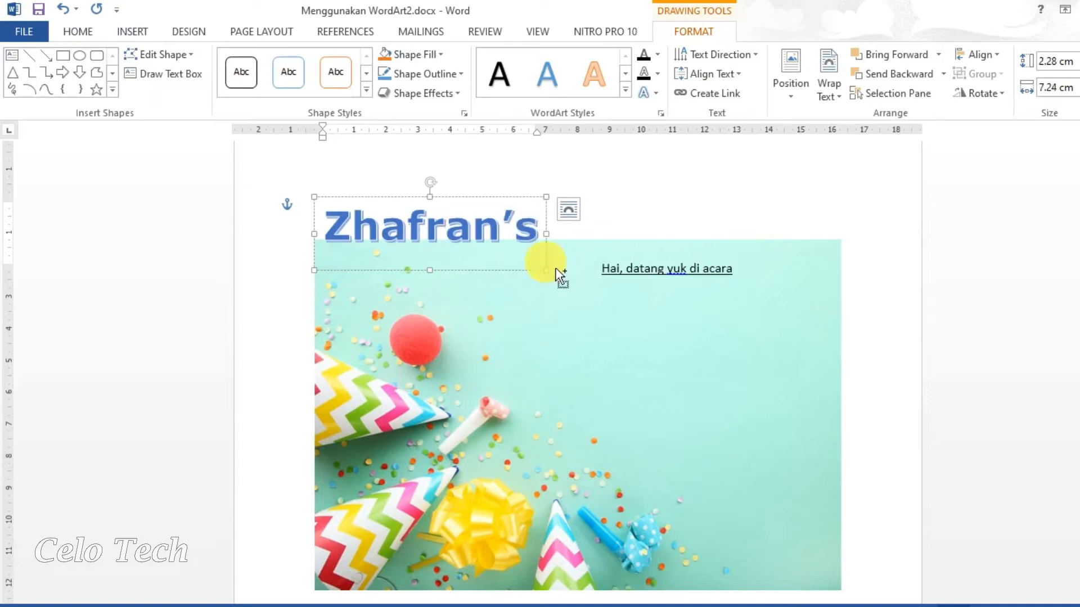
{"action": "key", "text": "ctrl+a"}
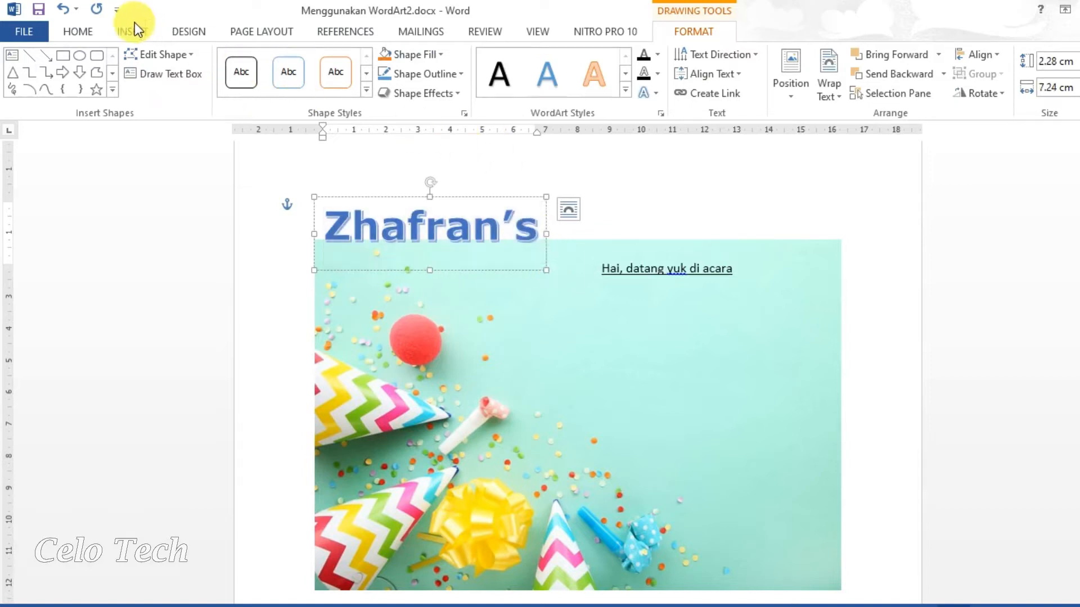
Set the Zhafran's WordArt to Script MT Bold and drag it onto the photo.
{"action": "left_click", "coordinate": [91, 30]}
{"action": "left_click", "coordinate": [212, 62]}
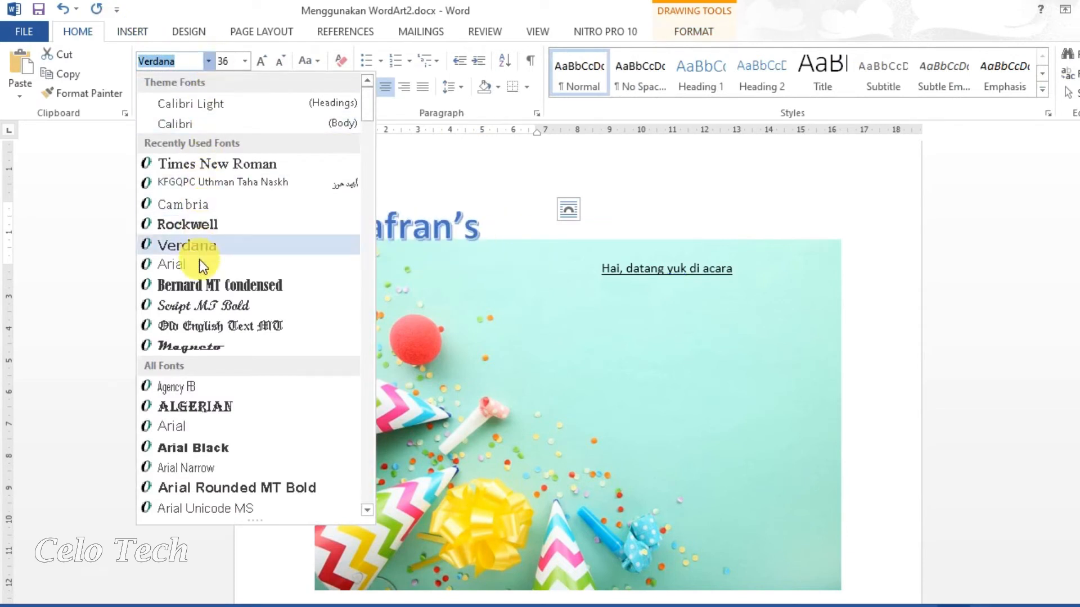
{"action": "left_click", "coordinate": [200, 305]}
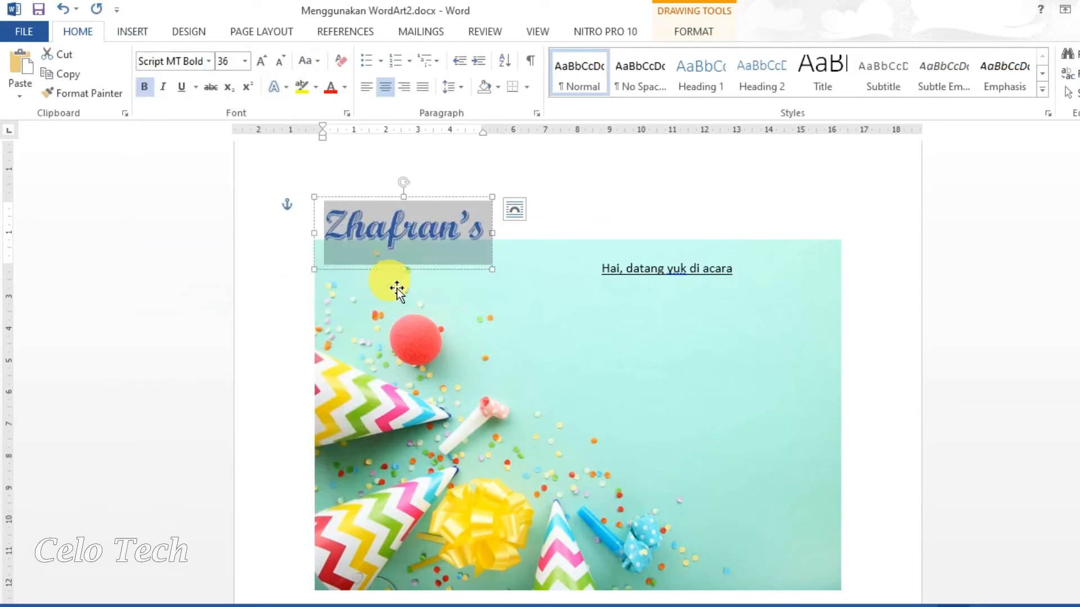
{"action": "left_click_drag", "start_coordinate": [442, 271], "coordinate": [562, 342]}
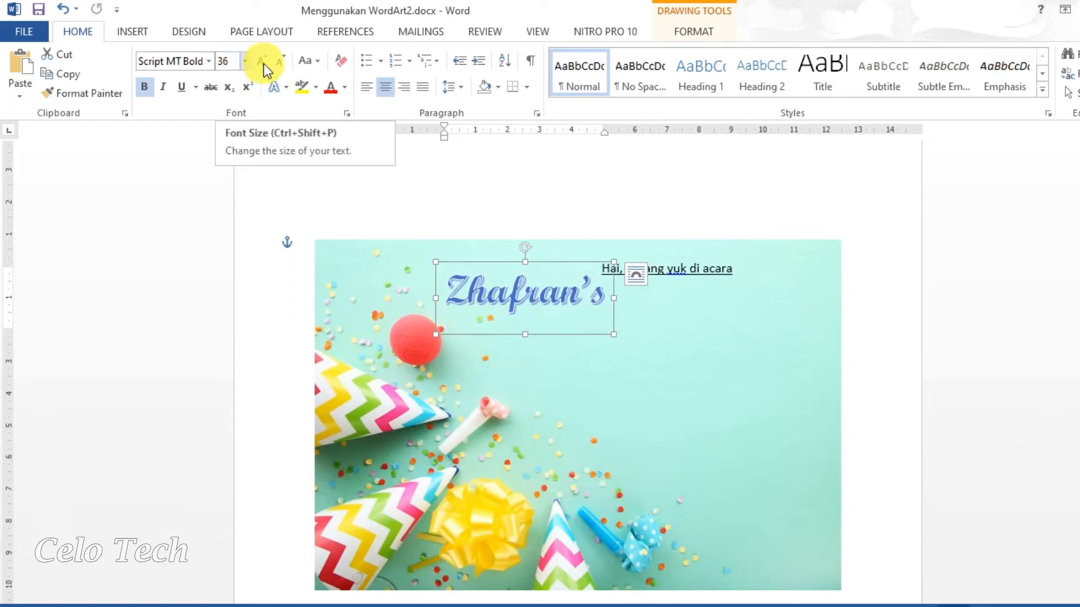
{"action": "left_click", "coordinate": [634, 202]}
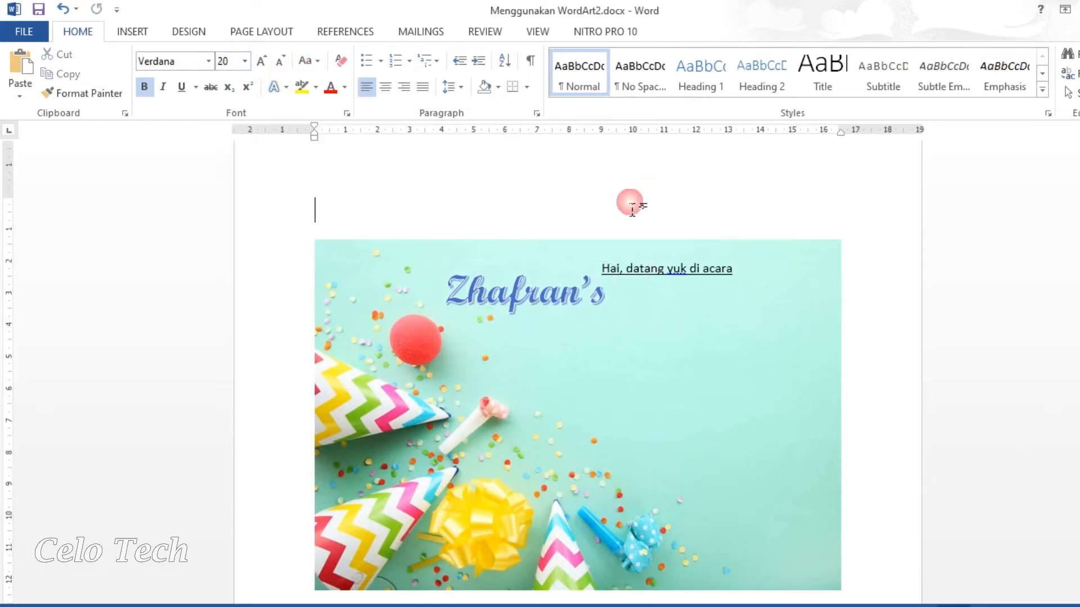
Nudge the greeting text box slightly to the right.
{"action": "left_click", "coordinate": [654, 270]}
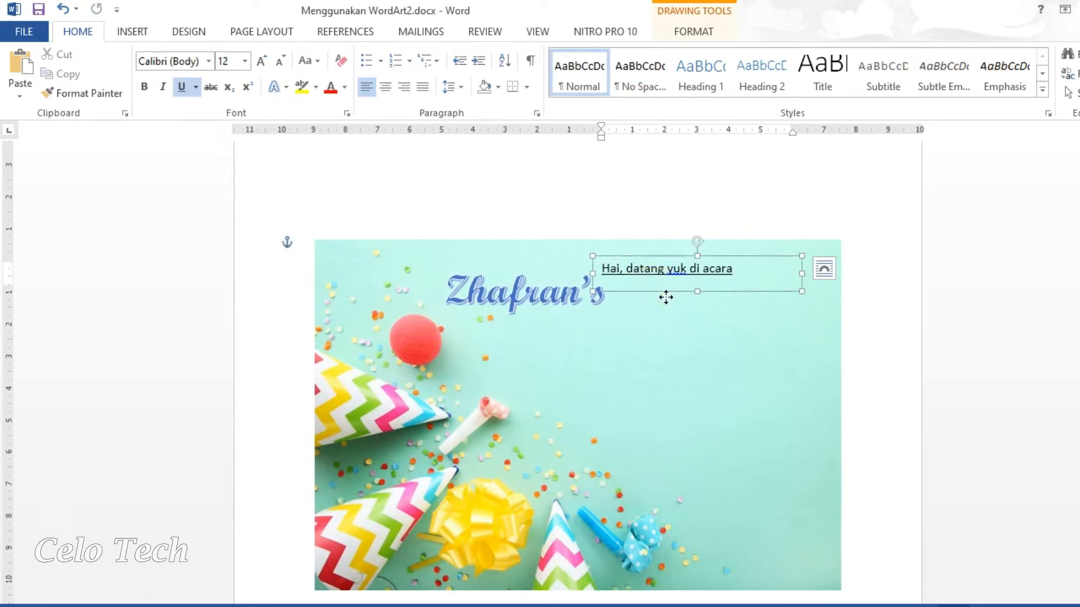
{"action": "left_click_drag", "start_coordinate": [668, 298], "coordinate": [680, 294]}
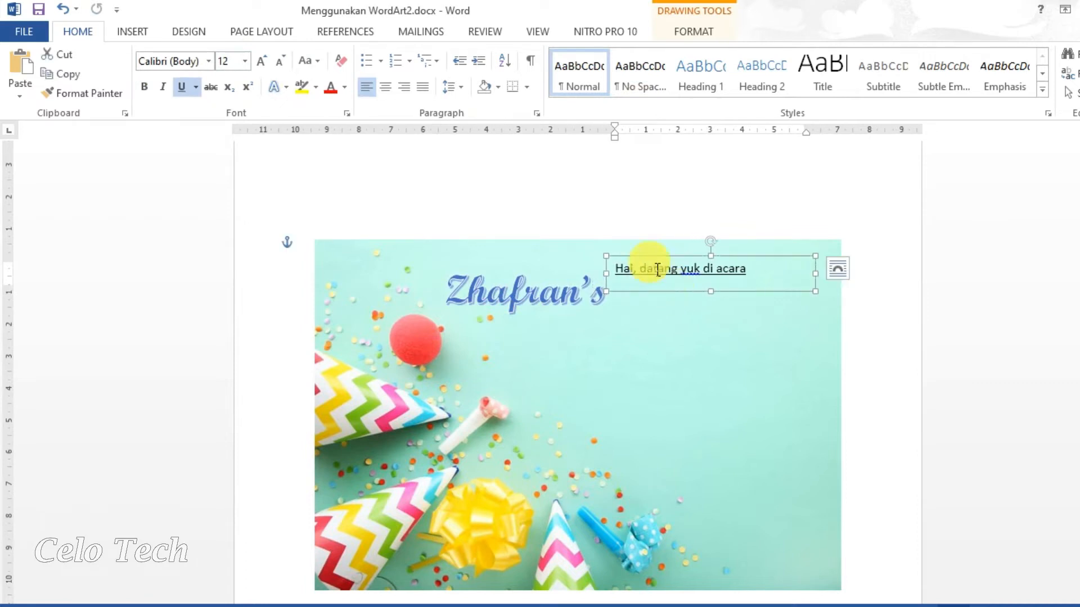
{"action": "left_click", "coordinate": [614, 215]}
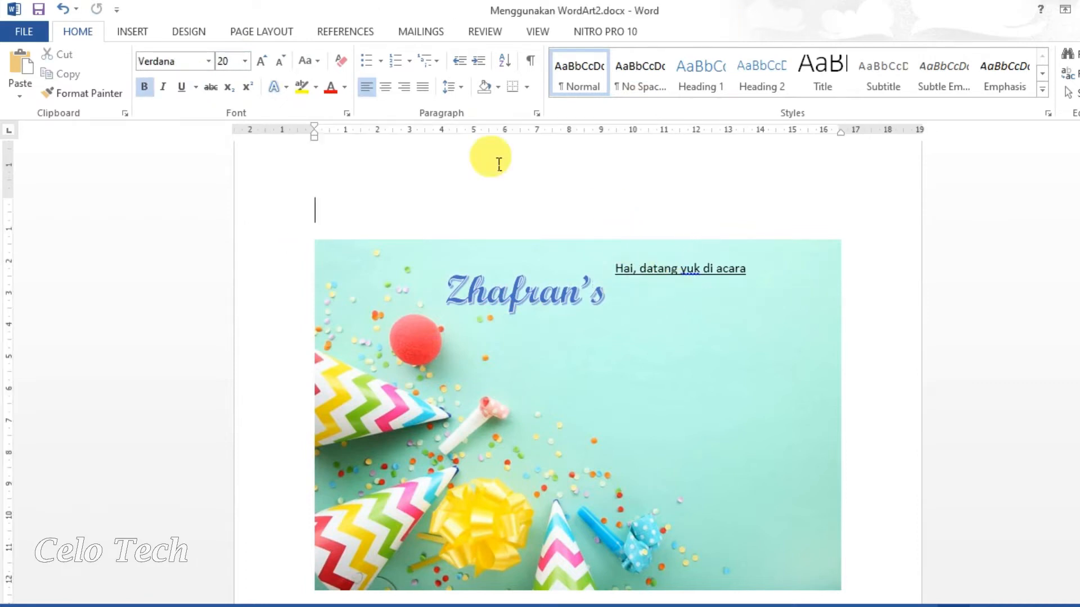
{"action": "left_click", "coordinate": [133, 30]}
{"action": "left_click", "coordinate": [866, 92]}
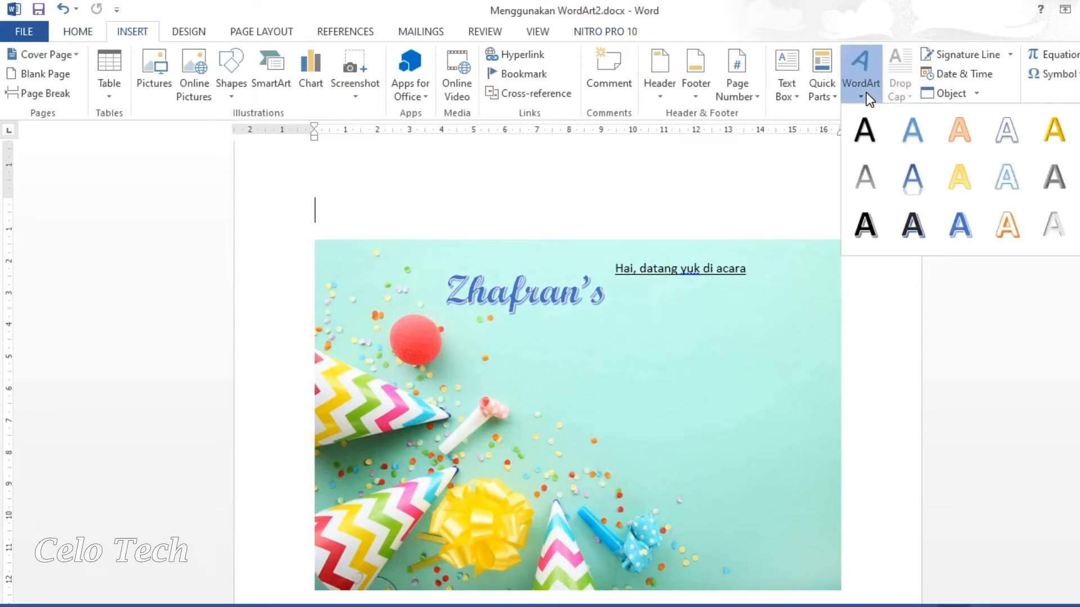
Add an orange-outlined WordArt reading 'Birthday Party'.
{"action": "left_click", "coordinate": [997, 214]}
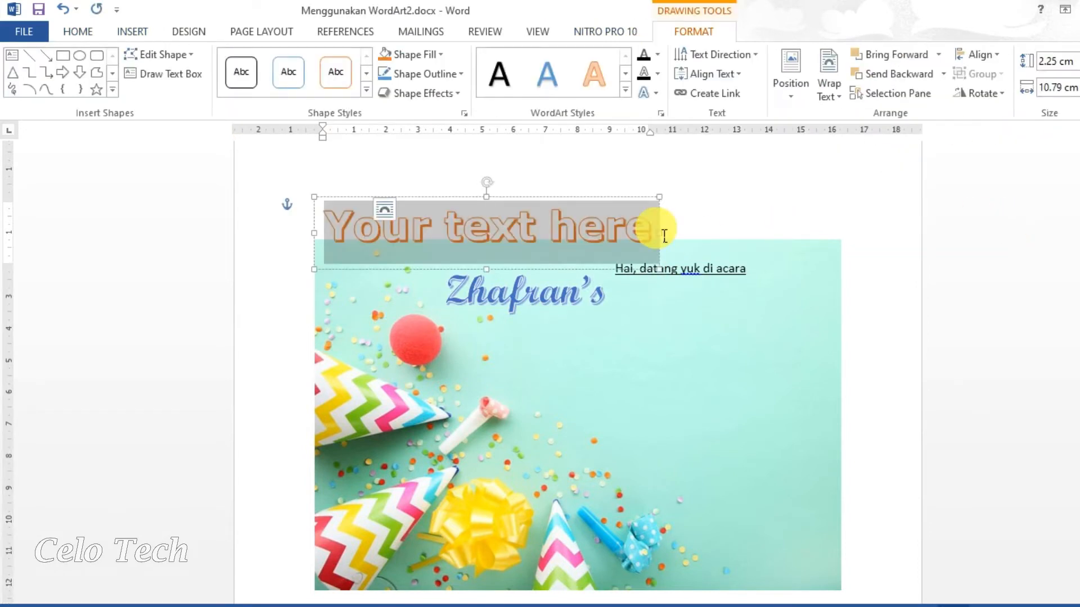
{"action": "type", "text": "Birthday"}
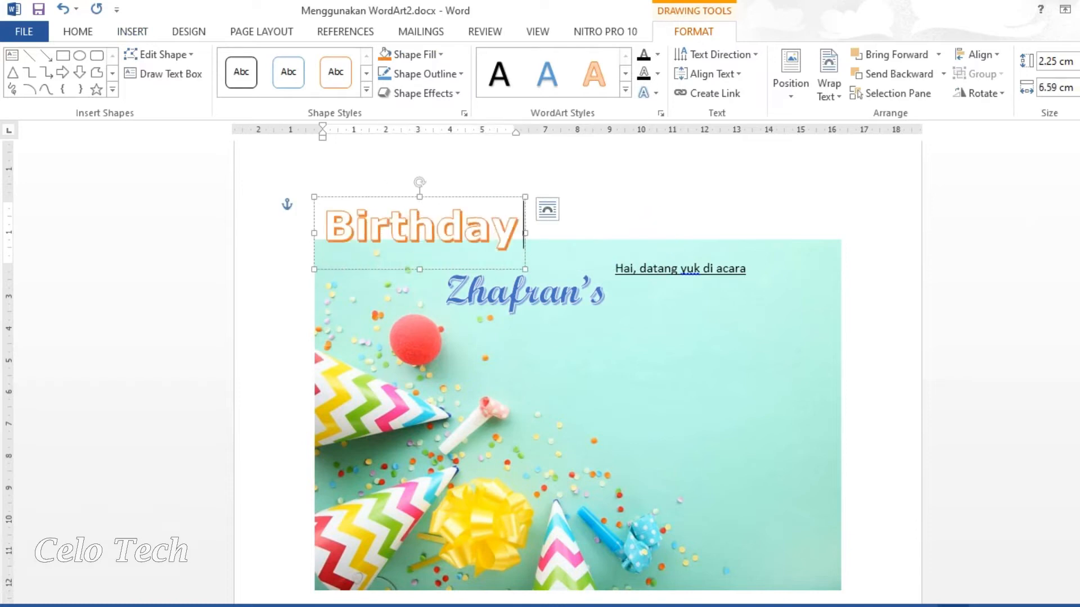
{"action": "type", "text": " Party"}
{"action": "triple_click", "coordinate": [656, 228]}
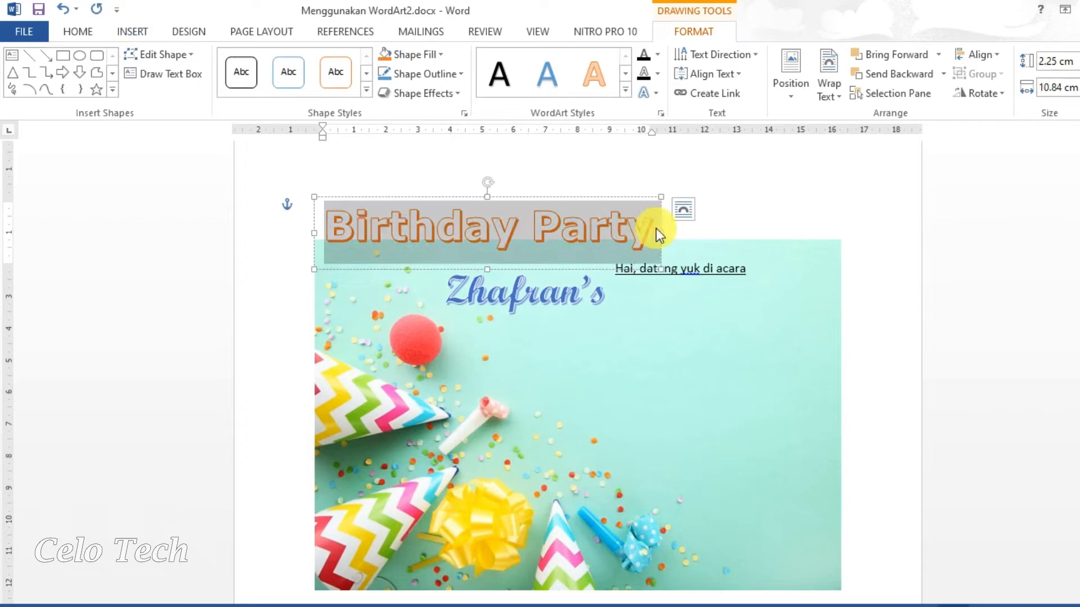
Set 'Birthday Party' to Script MT Bold, size 48, and drag it below Zhafran's.
{"action": "left_click", "coordinate": [104, 33]}
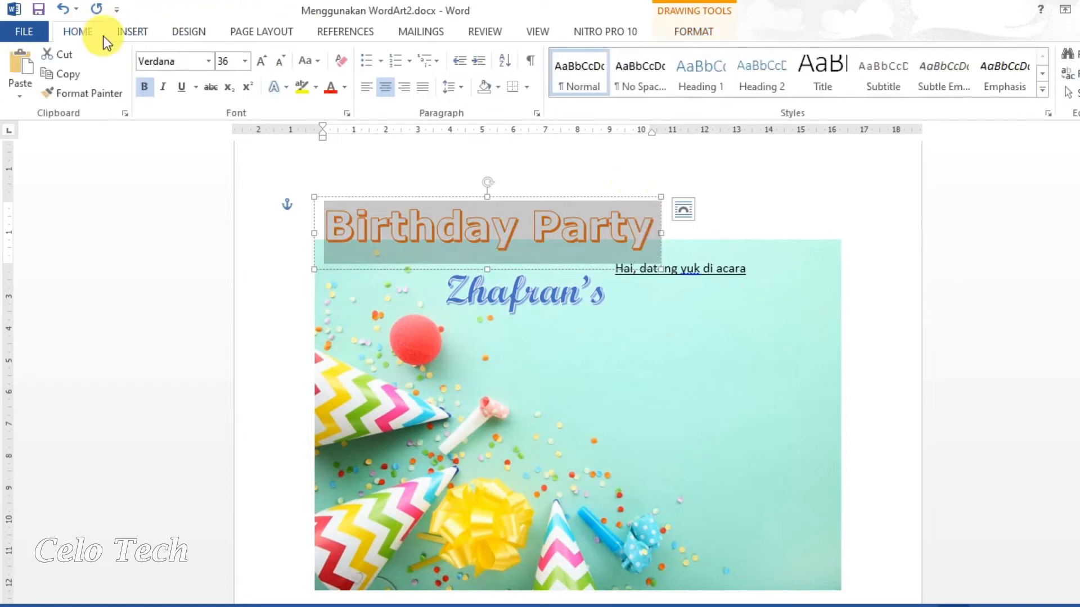
{"action": "left_click", "coordinate": [209, 61]}
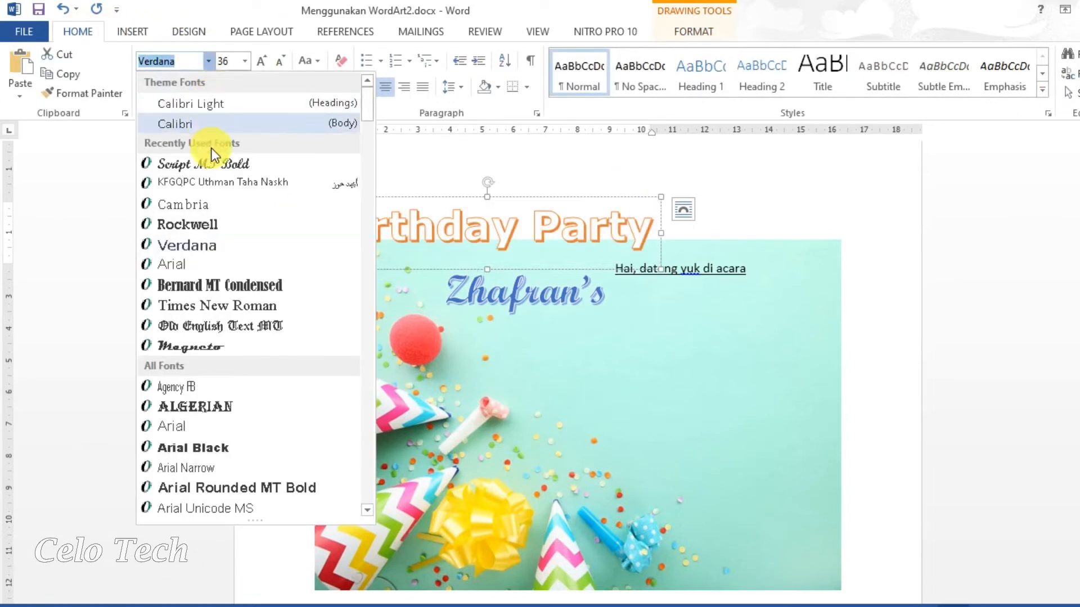
{"action": "left_click", "coordinate": [213, 168]}
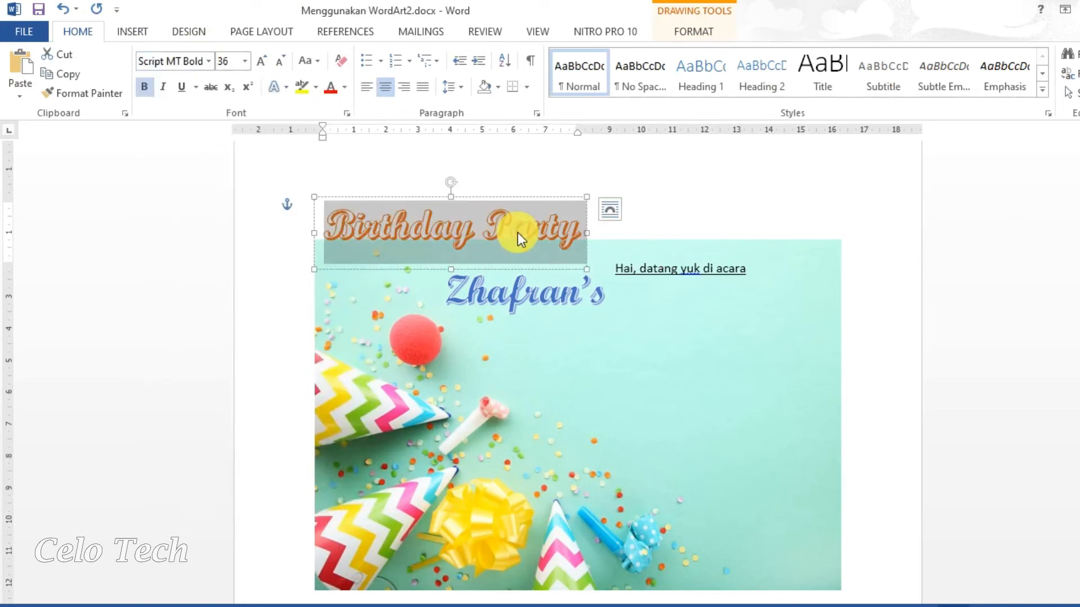
{"action": "left_click", "coordinate": [245, 62]}
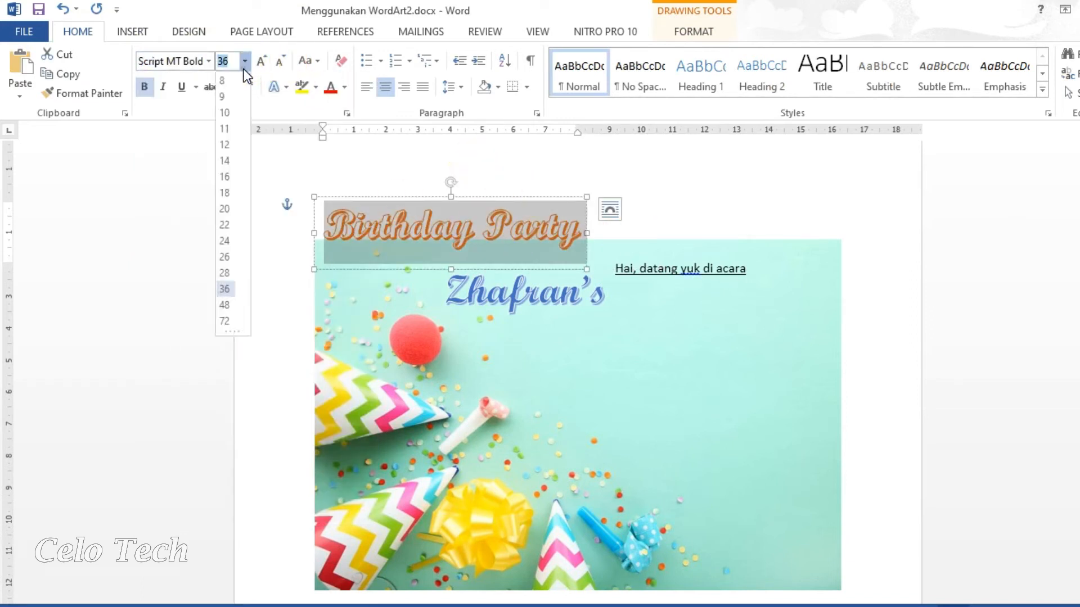
{"action": "left_click", "coordinate": [234, 305]}
{"action": "left_click_drag", "start_coordinate": [610, 296], "coordinate": [768, 386]}
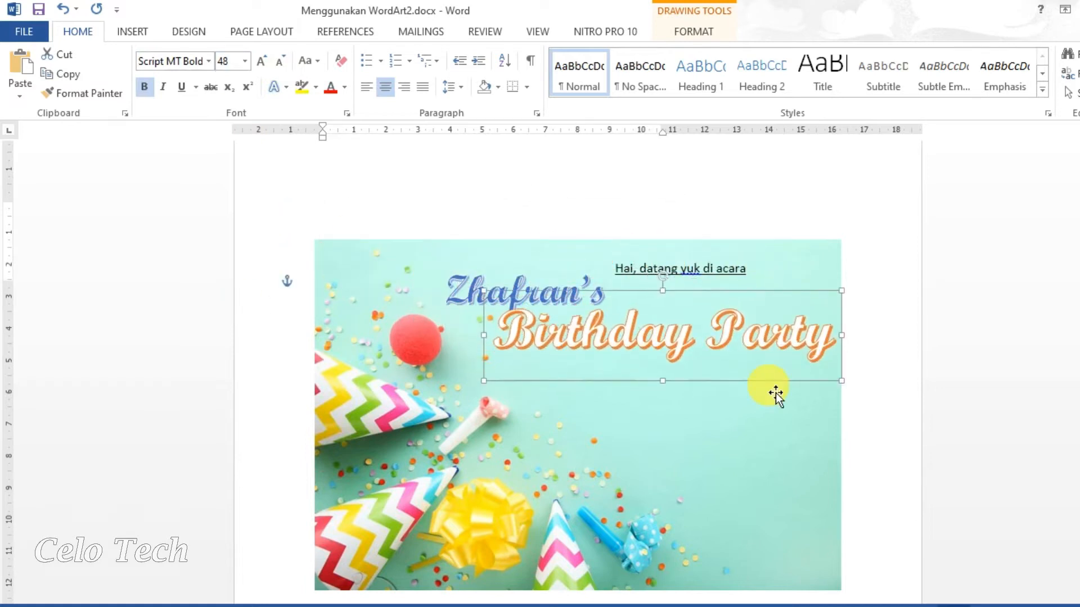
{"action": "left_click", "coordinate": [464, 298]}
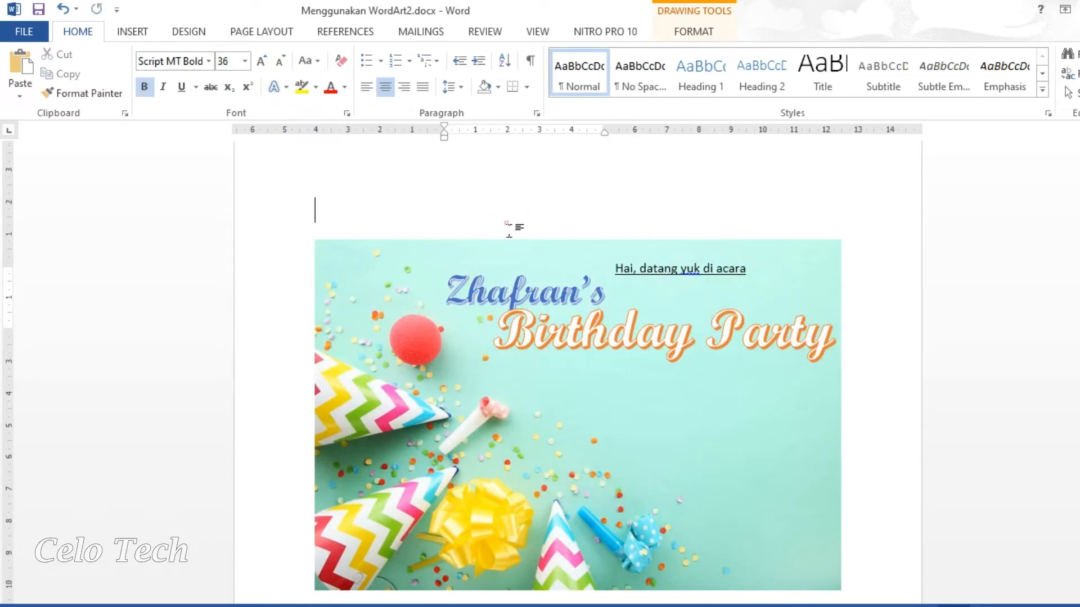
Shift Zhafran's slightly right and move the greeting line up above it.
{"action": "left_click", "coordinate": [513, 225]}
{"action": "left_click", "coordinate": [529, 301]}
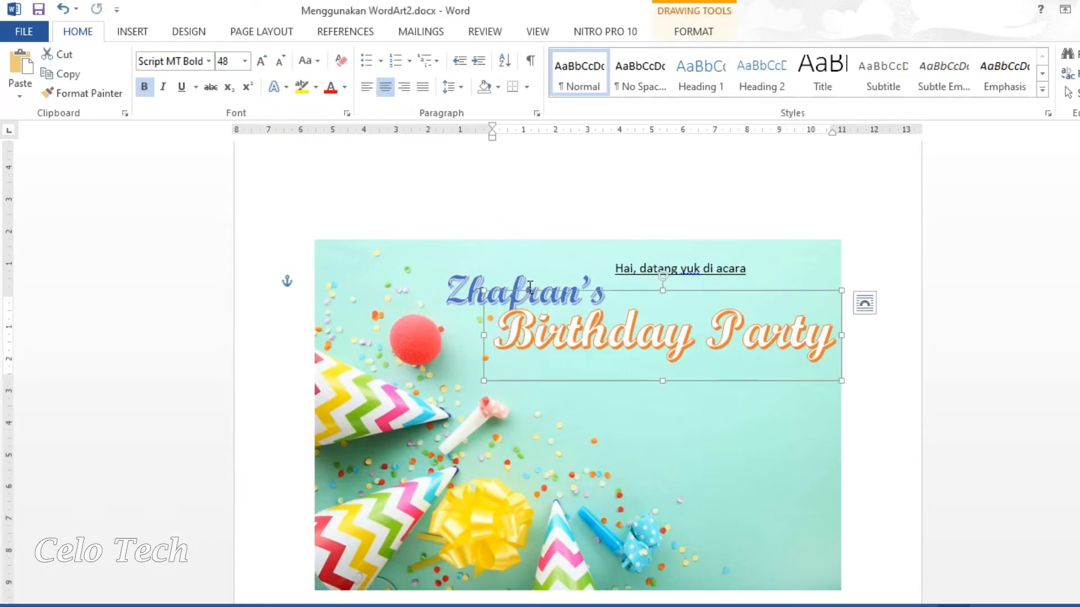
{"action": "left_click", "coordinate": [528, 296]}
{"action": "left_click_drag", "start_coordinate": [551, 268], "coordinate": [578, 262]}
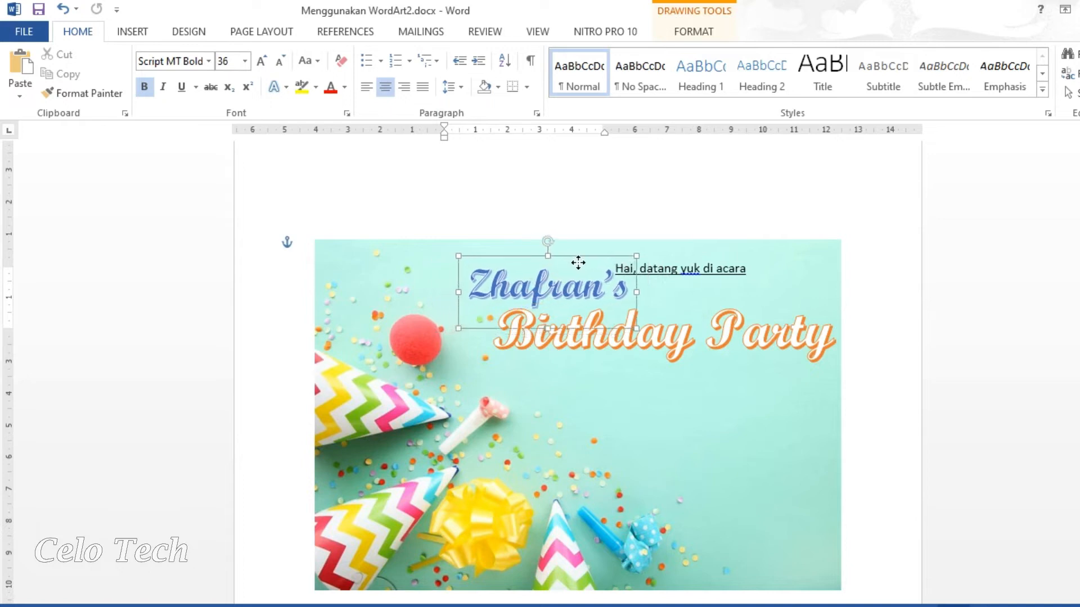
{"action": "left_click", "coordinate": [668, 275]}
{"action": "left_click", "coordinate": [706, 270]}
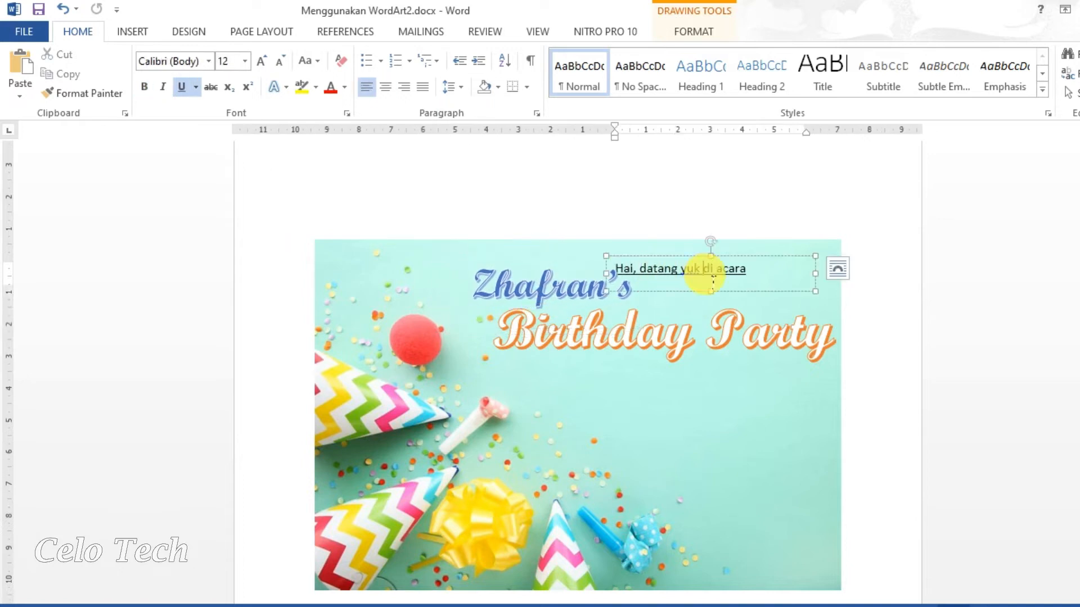
{"action": "left_click_drag", "start_coordinate": [712, 297], "coordinate": [582, 284]}
Move Zhafran's to the top right beside the greeting, then nudge the greeting right and down.
{"action": "left_click", "coordinate": [576, 298]}
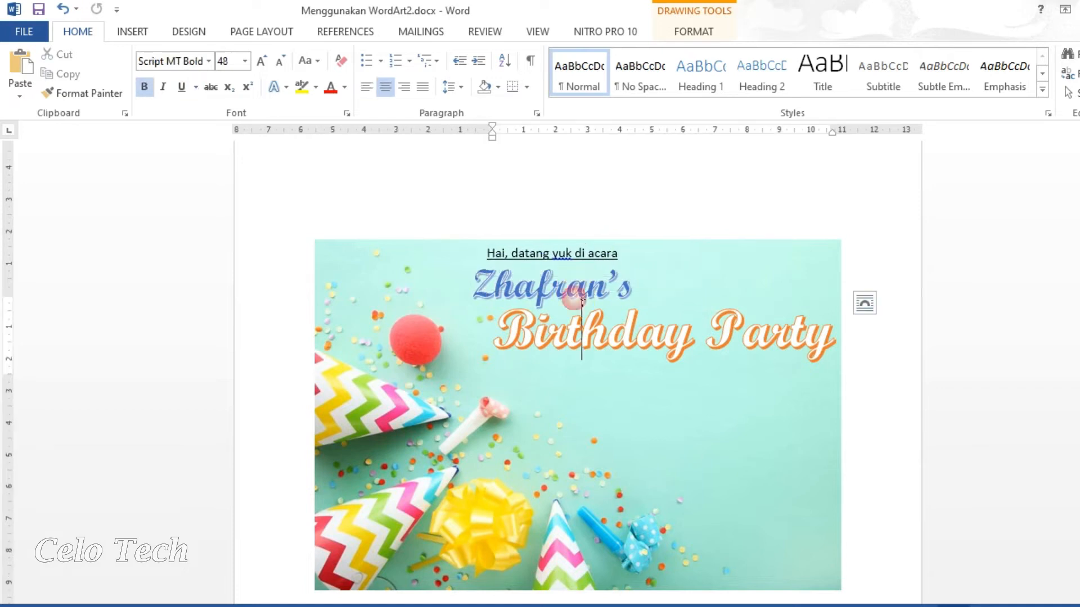
{"action": "left_click", "coordinate": [576, 287]}
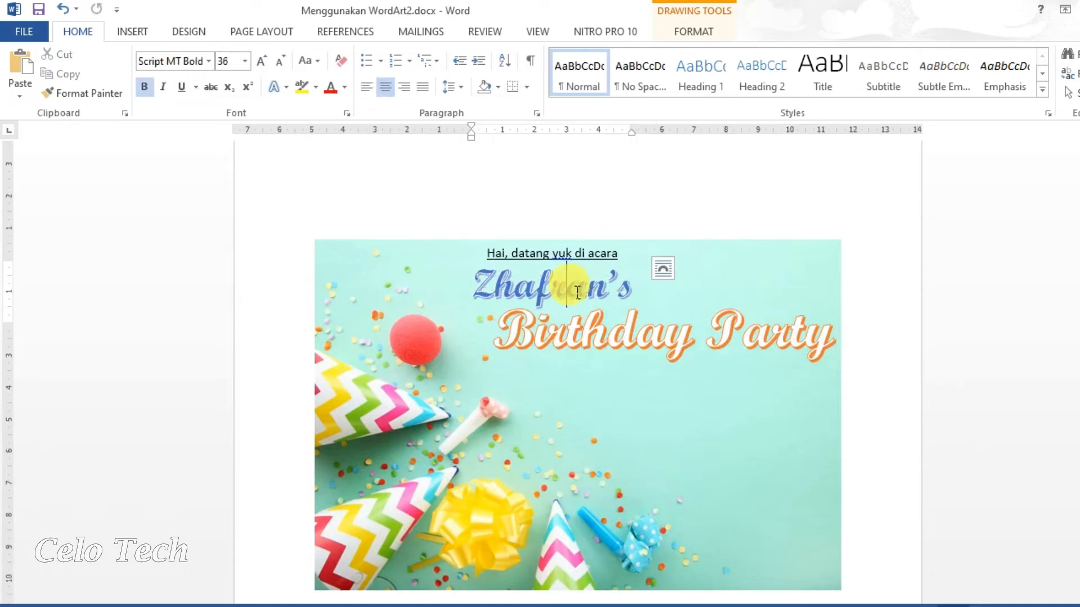
{"action": "left_click", "coordinate": [616, 284]}
{"action": "left_click", "coordinate": [482, 276]}
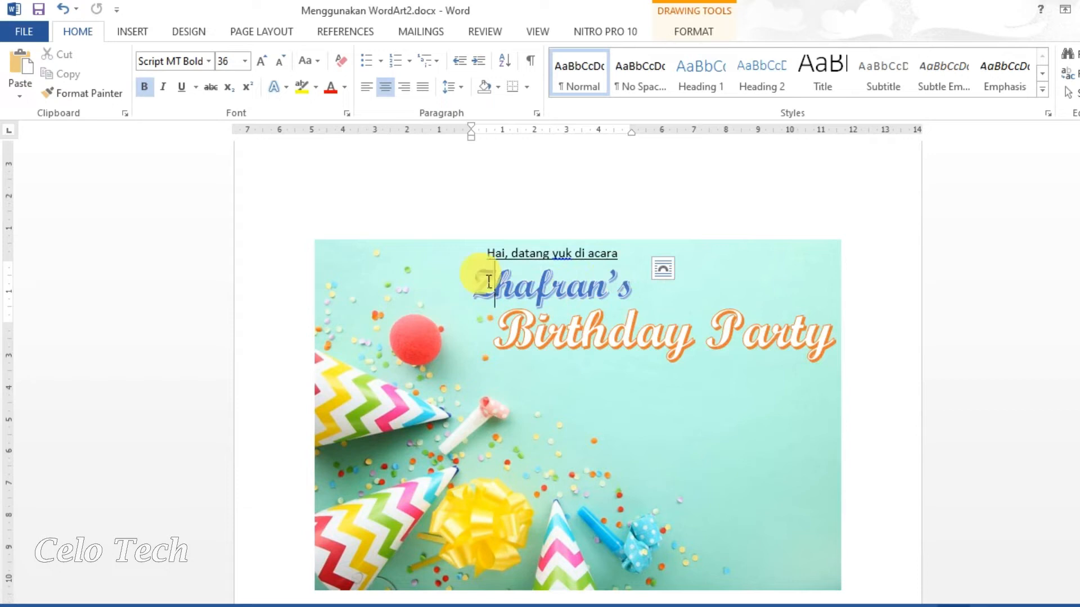
{"action": "left_click", "coordinate": [475, 252]}
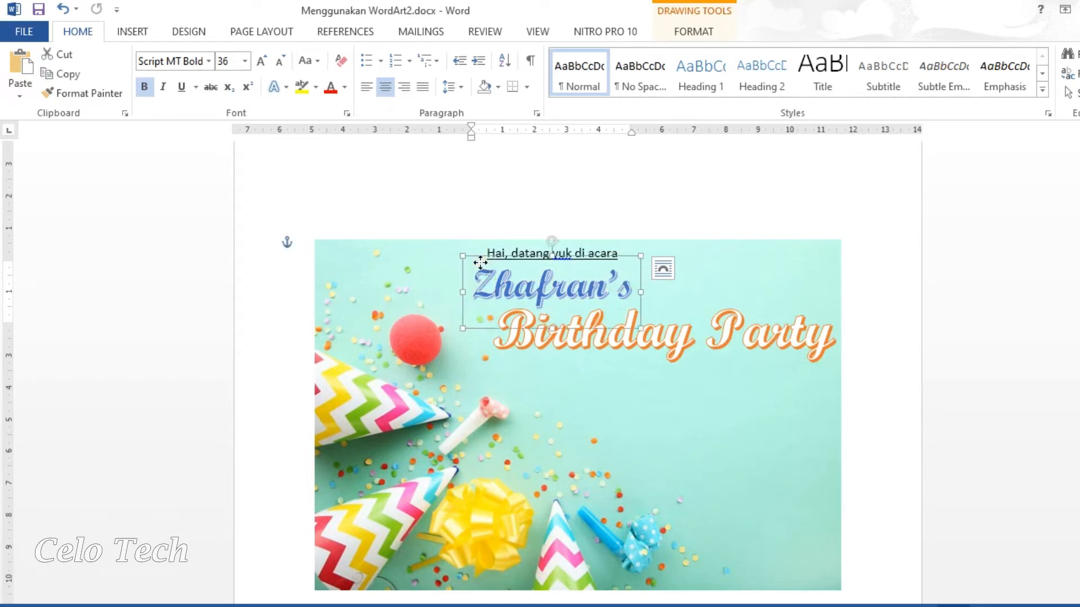
{"action": "left_click_drag", "start_coordinate": [490, 259], "coordinate": [684, 269]}
{"action": "left_click", "coordinate": [579, 241]}
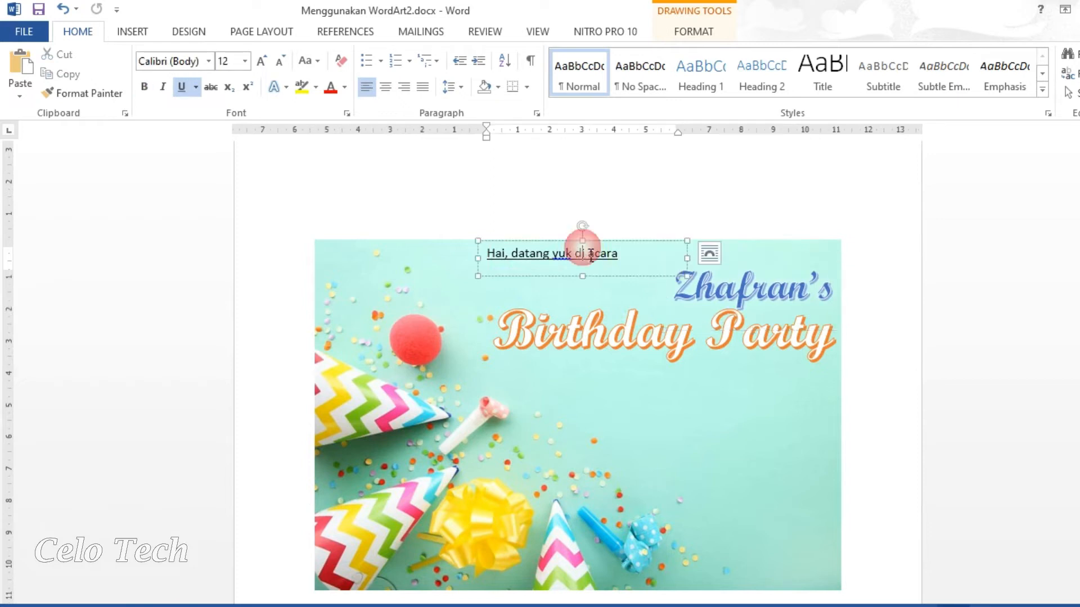
{"action": "left_click_drag", "start_coordinate": [613, 306], "coordinate": [636, 314]}
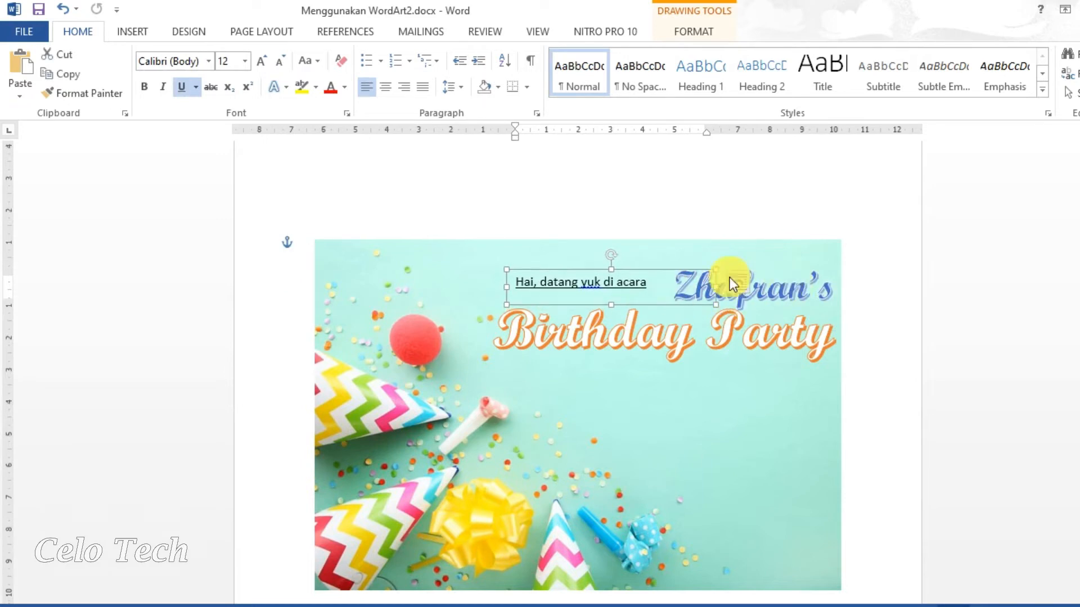
{"action": "left_click", "coordinate": [825, 303]}
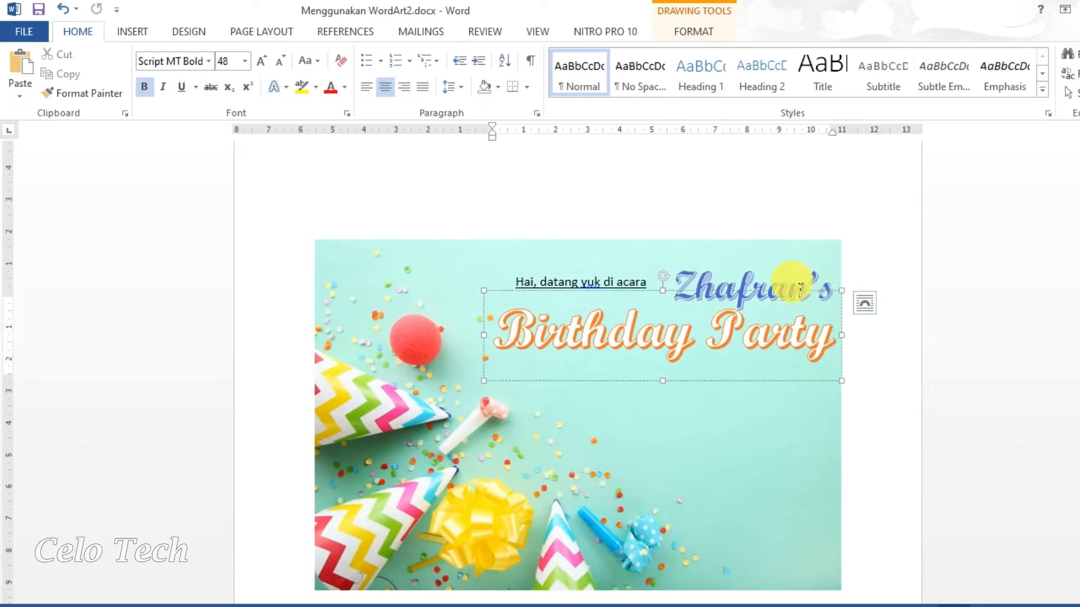
{"action": "left_click", "coordinate": [795, 284]}
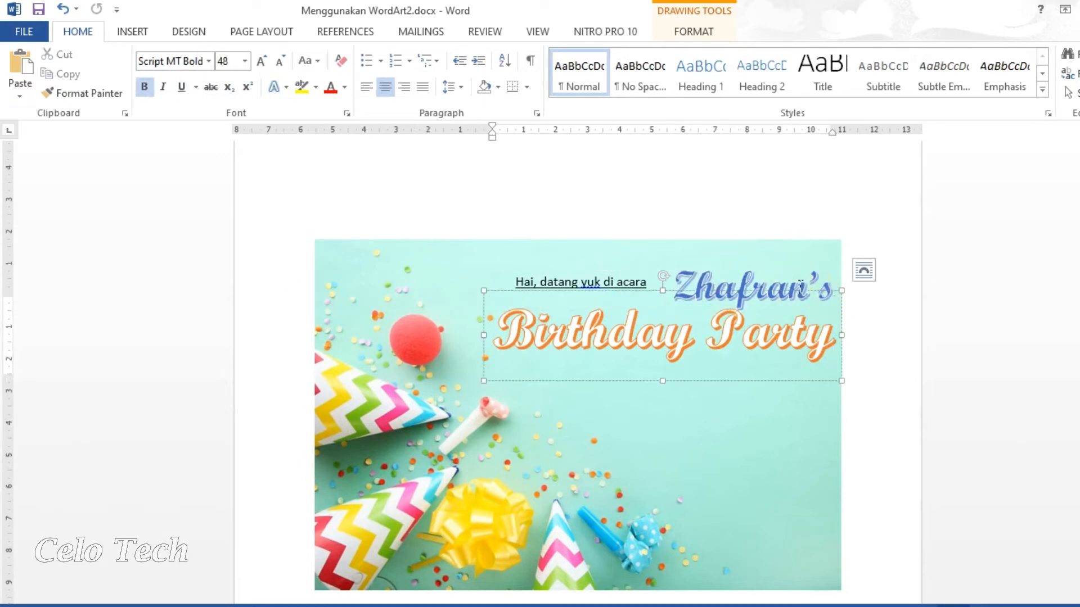
{"action": "left_click", "coordinate": [797, 185]}
{"action": "left_click", "coordinate": [802, 262]}
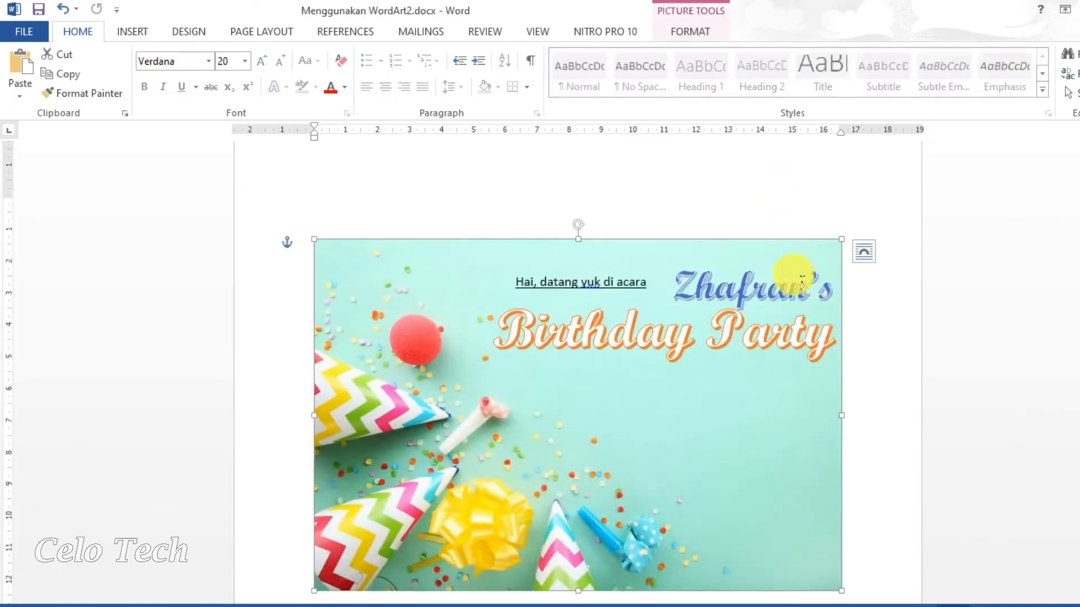
{"action": "left_click", "coordinate": [905, 329]}
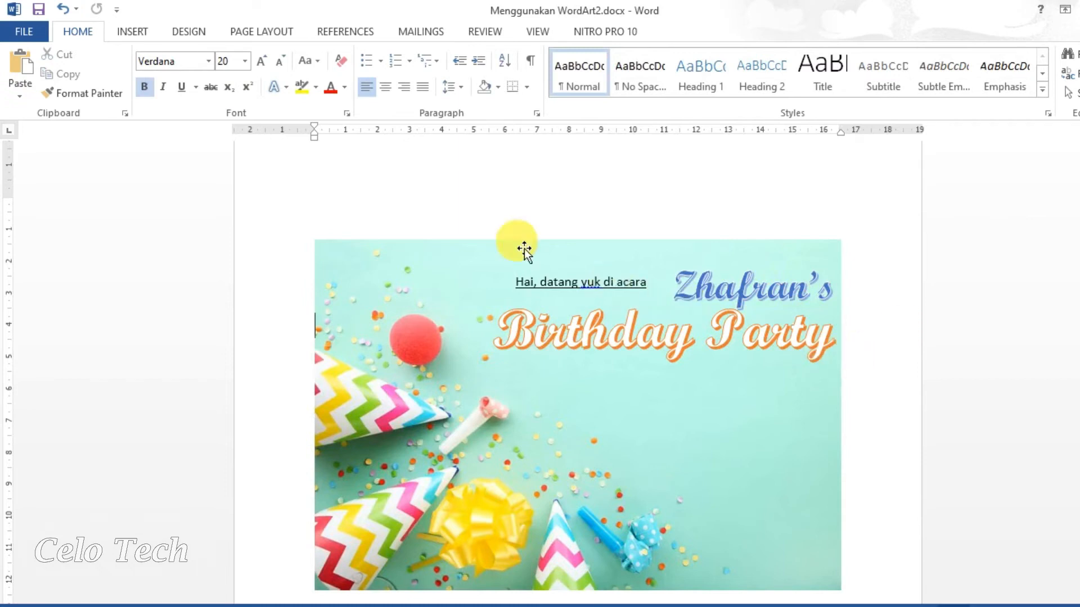
Insert a Simple Text Box with placeholder quote text onto the confetti photo.
{"action": "left_click", "coordinate": [129, 31]}
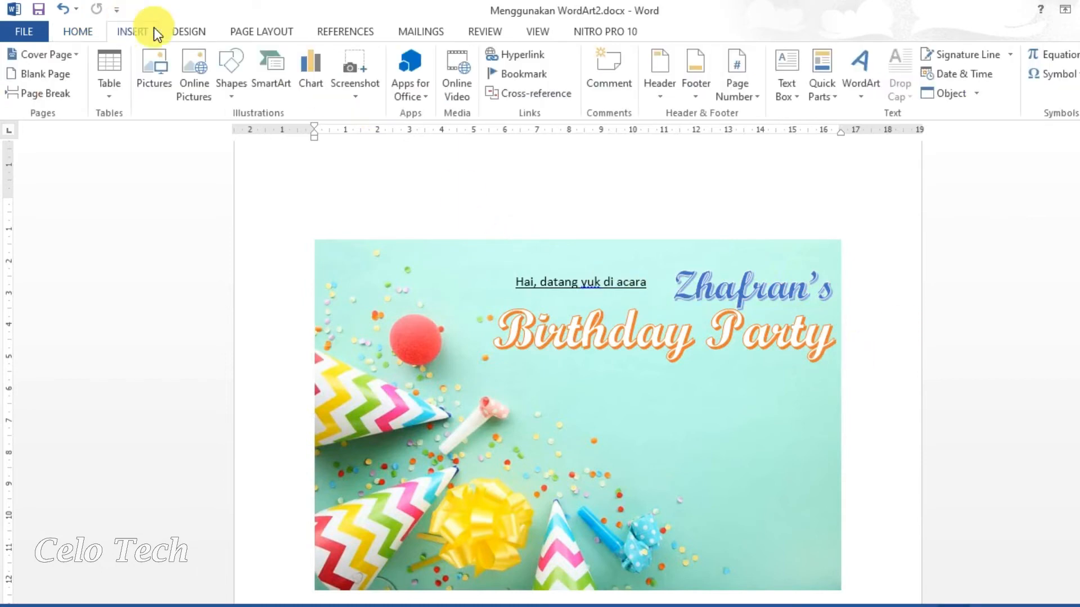
{"action": "left_click", "coordinate": [789, 95]}
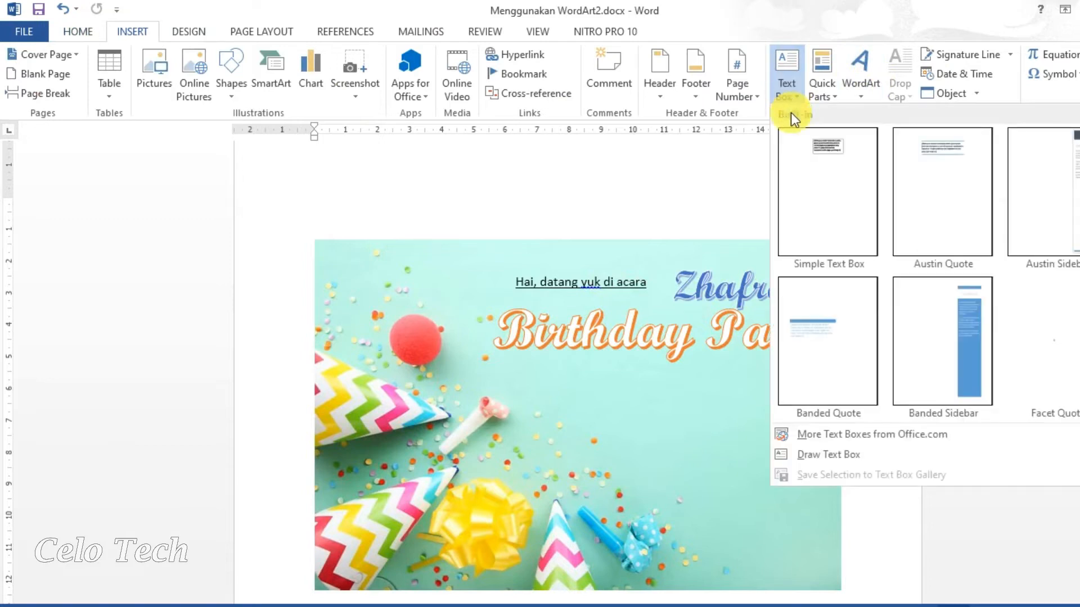
{"action": "left_click", "coordinate": [819, 185]}
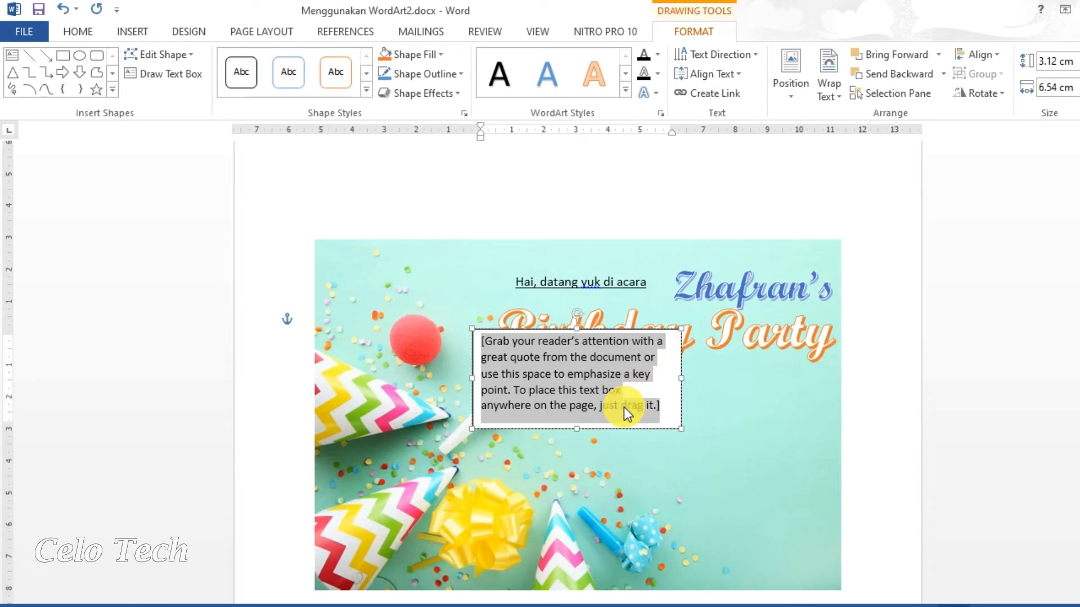
{"action": "scroll", "coordinate": [623, 407], "scroll_direction": "down", "scroll_amount": 1}
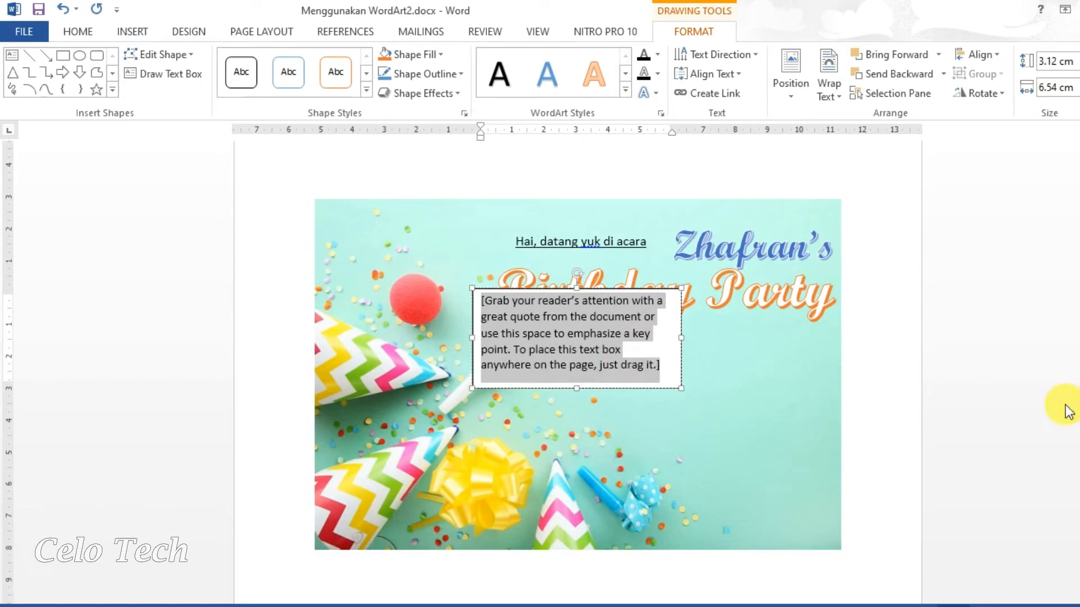
Type the 8th-birthday opening sentence and the line 'Hari, Tanggal : Ahad, 20 Mei 2022'.
{"action": "type", "text": "Ini pe"}
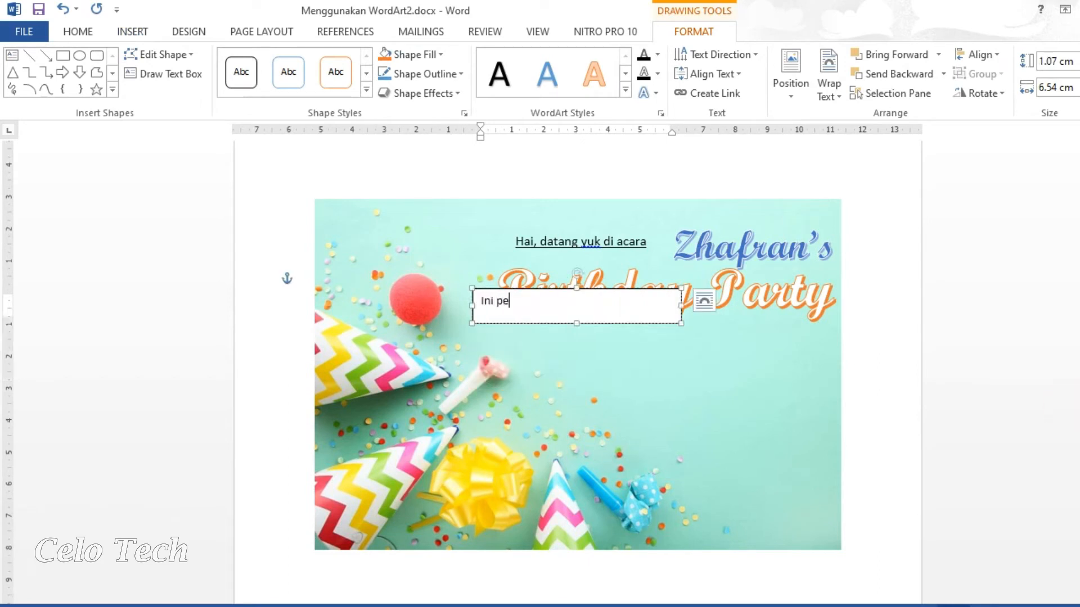
{"action": "type", "text": "rayaan ulang tahunku "}
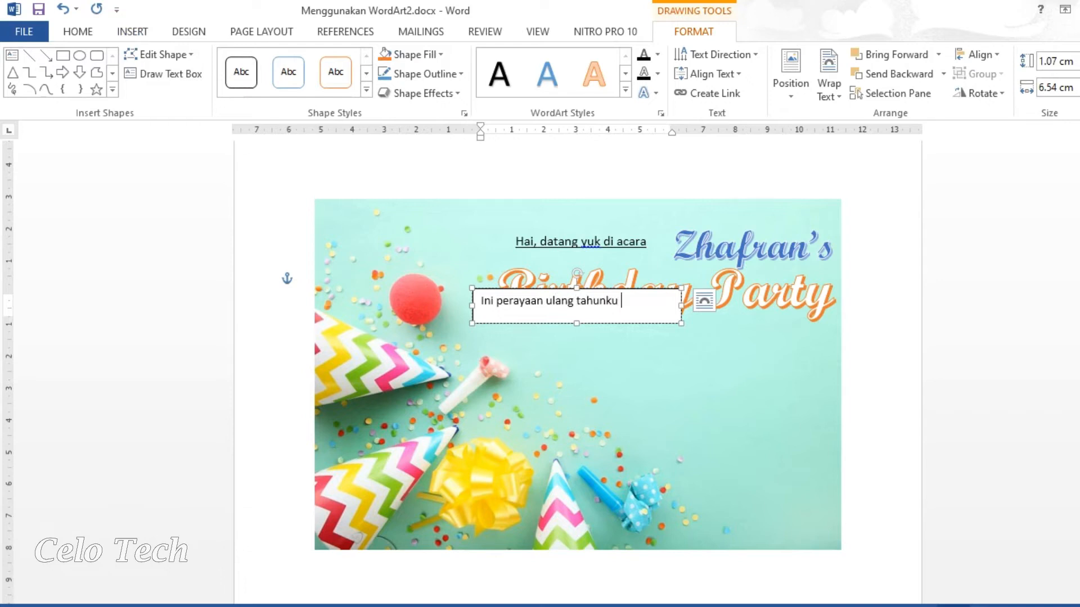
{"action": "type", "text": "yang ke-8, y"}
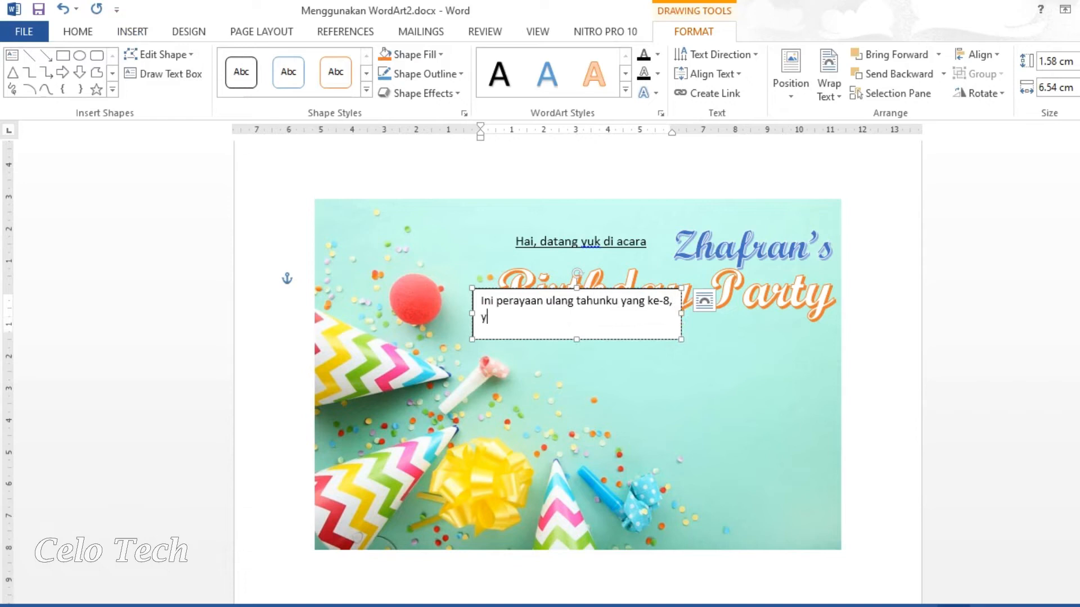
{"action": "type", "text": "ang insya ALlah akan"}
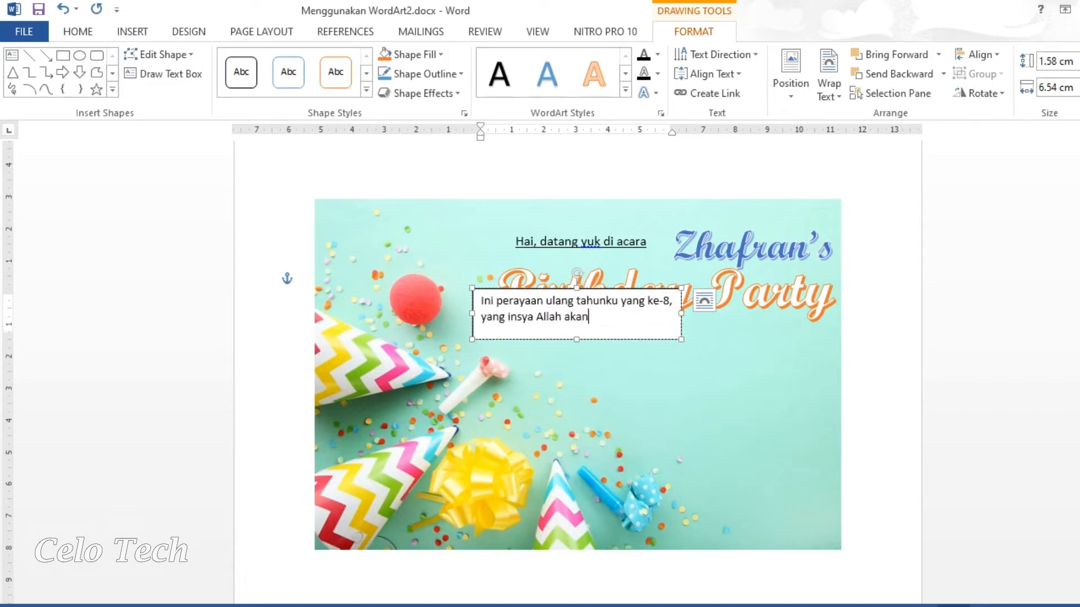
{"action": "type", "text": " diselenggarakan pada"}
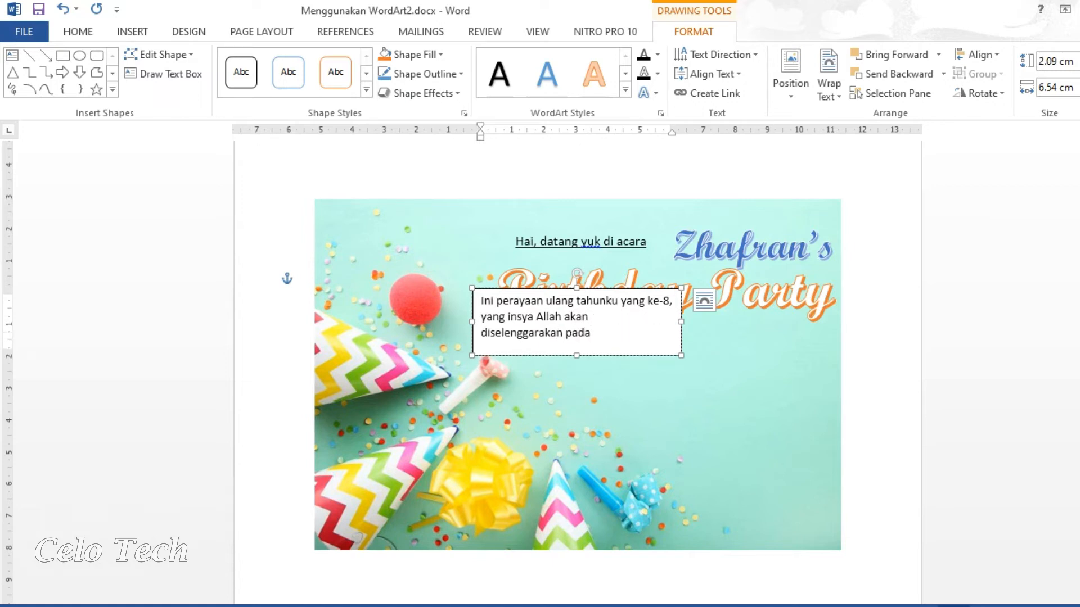
{"action": "type", "text": ":"}
{"action": "key", "text": "Return"}
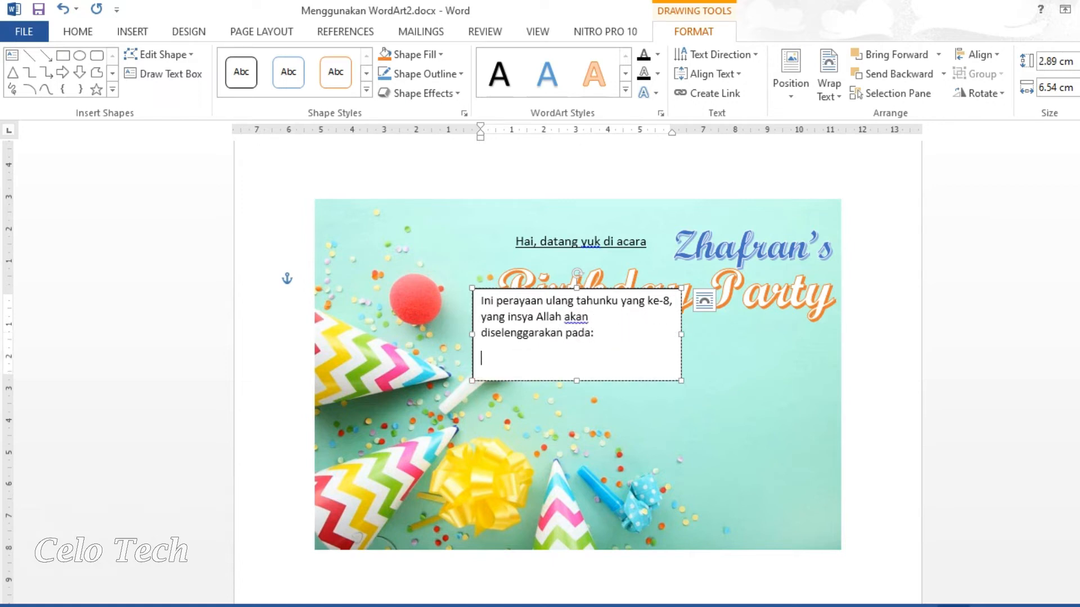
{"action": "type", "text": "Hari, Tanggal"}
{"action": "key", "text": "Tab"}
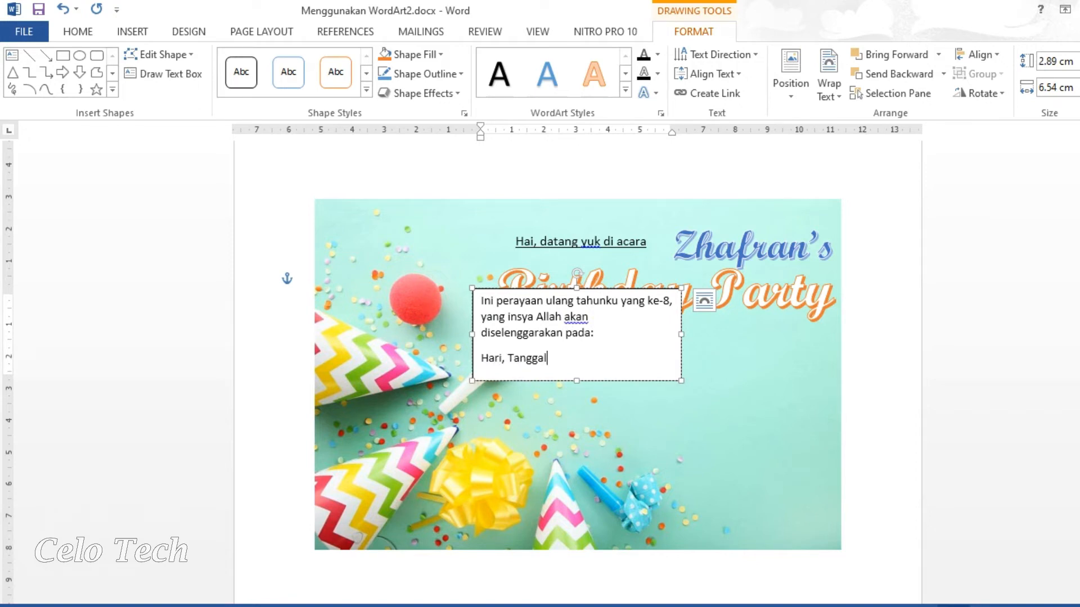
{"action": "key", "text": "Tab"}
{"action": "type", "text": ": Ahad, 20 Mei 202"}
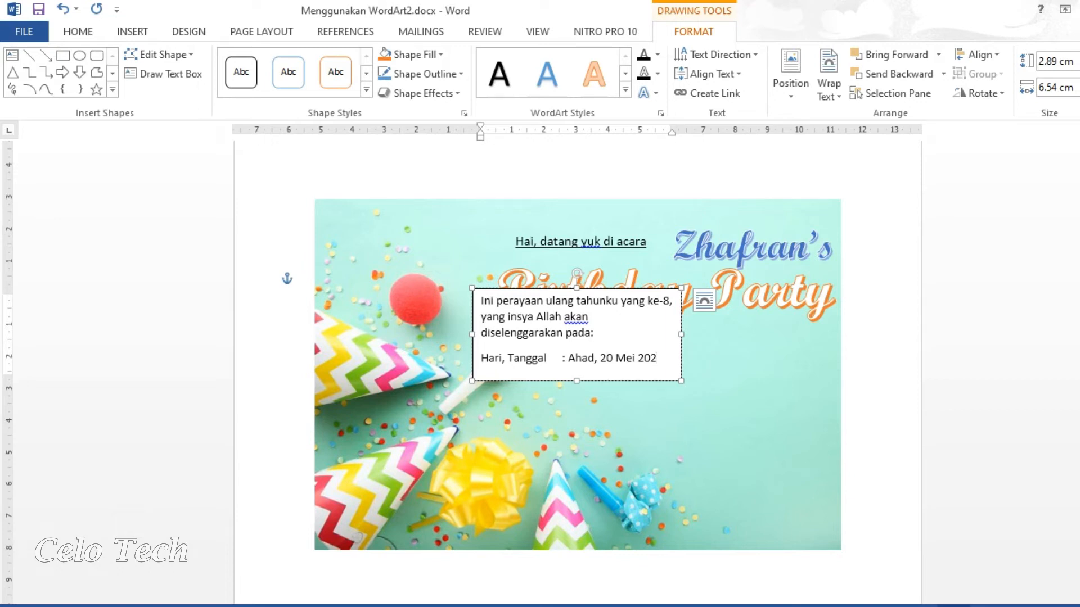
{"action": "type", "text": "2"}
{"action": "key", "text": "Return"}
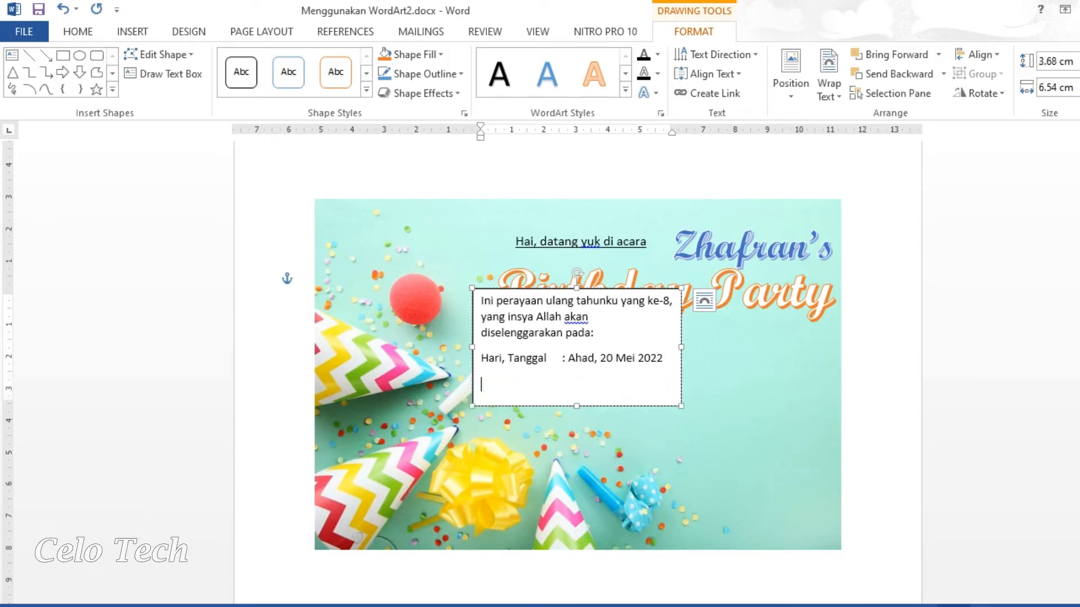
{"action": "type", "text": "Te"}
{"action": "type", "text": "Waktu "}
{"action": "type", "text": ":"}
{"action": "type", "text": " Pukul 13"}
{"action": "type", "text": ".00 "}
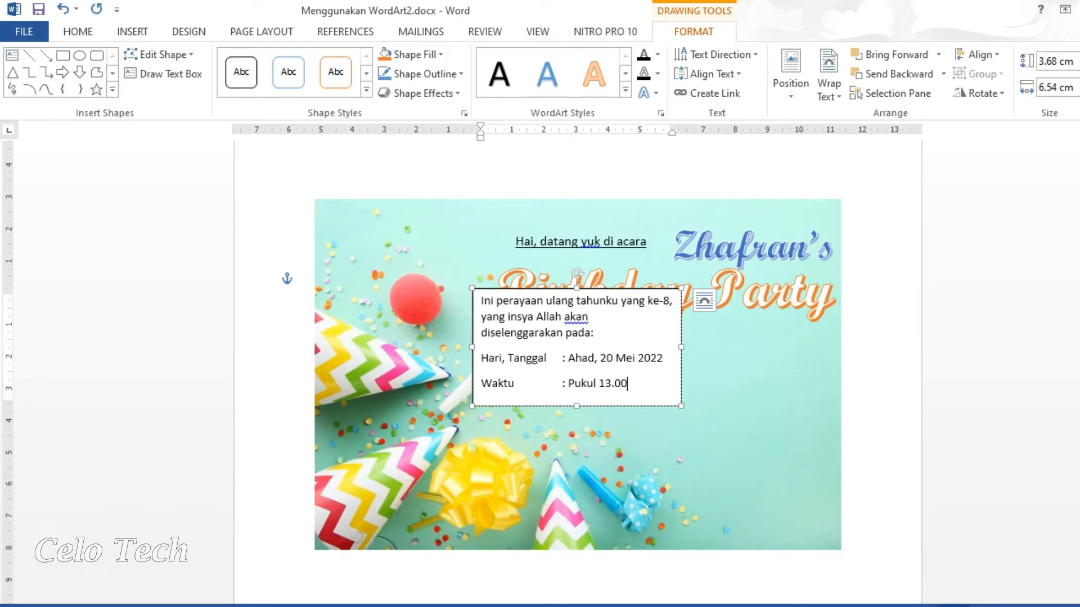
{"action": "type", "text": "WIB"}
{"action": "key", "text": "Return"}
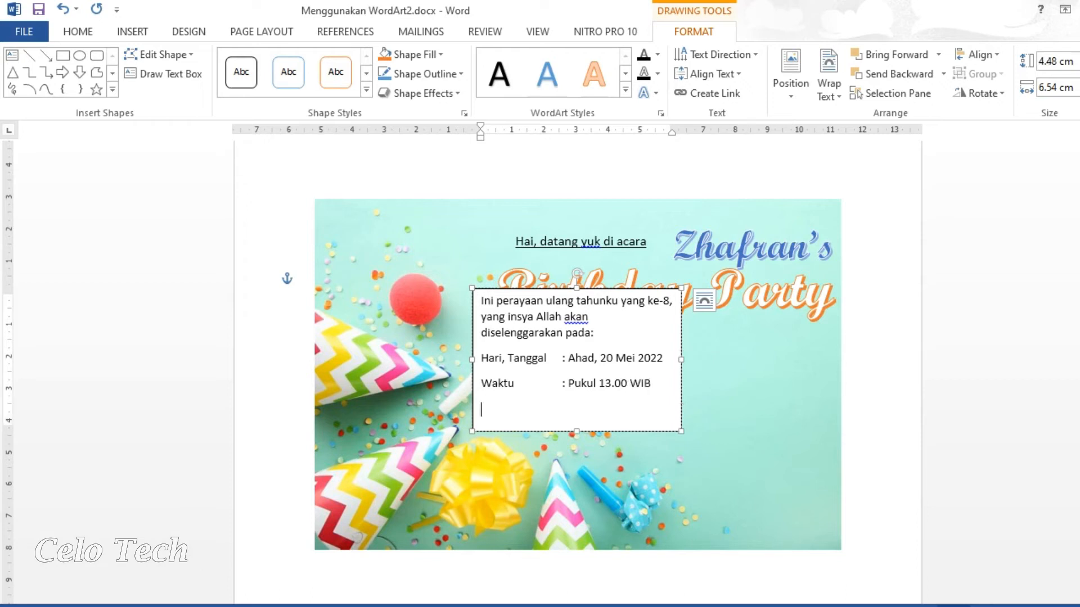
{"action": "type", "text": "Tempat"}
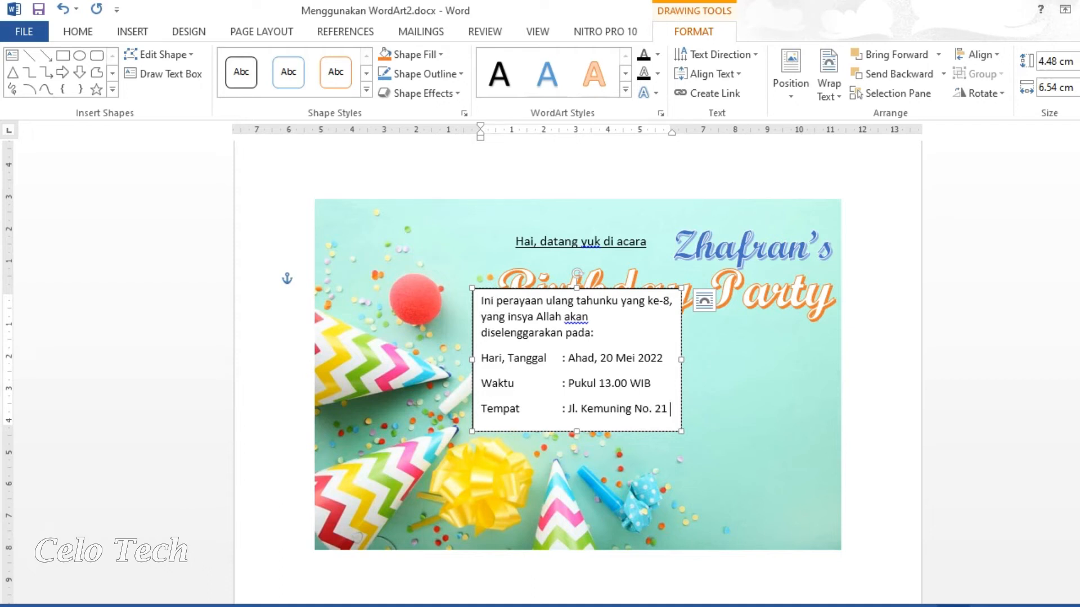
{"action": "key", "text": "shift+Return"}
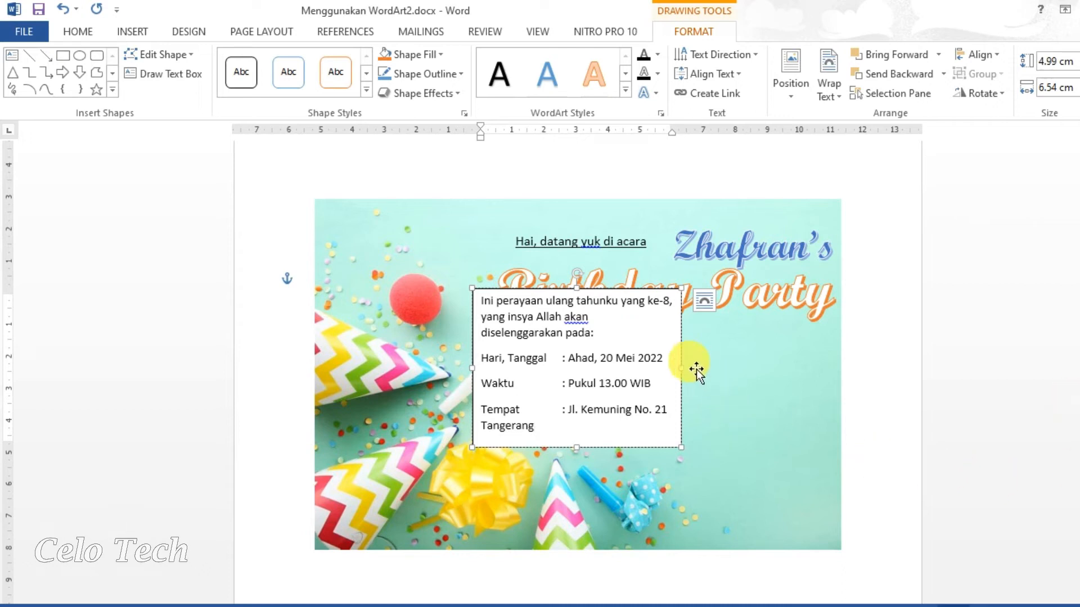
Widen the details box to 9 cm, place it under the title, and set Segoe Print.
{"action": "left_click_drag", "start_coordinate": [692, 370], "coordinate": [771, 380]}
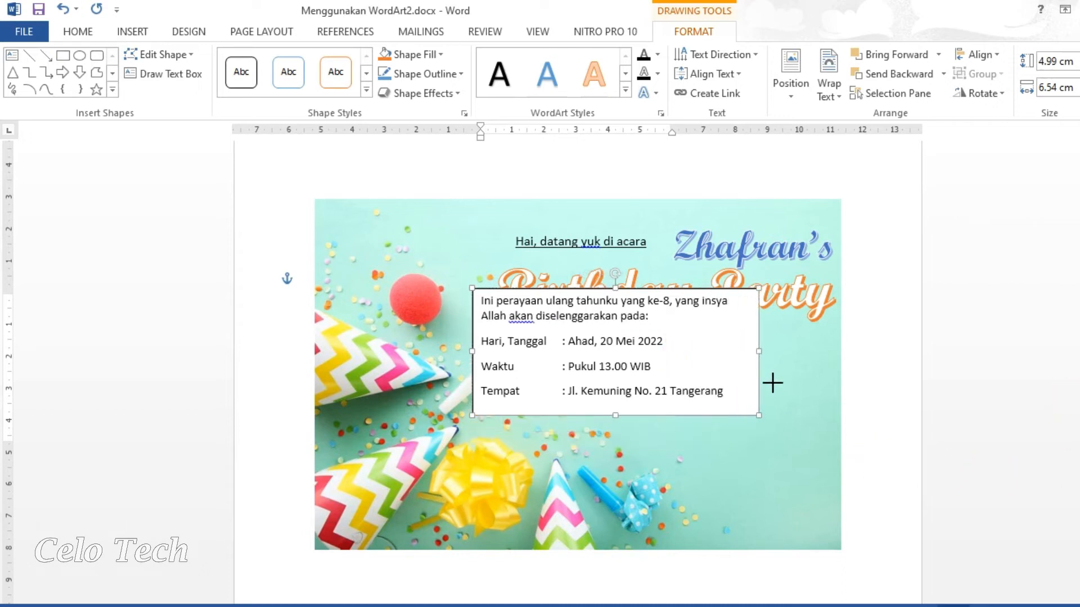
{"action": "left_click_drag", "start_coordinate": [733, 423], "coordinate": [554, 337]}
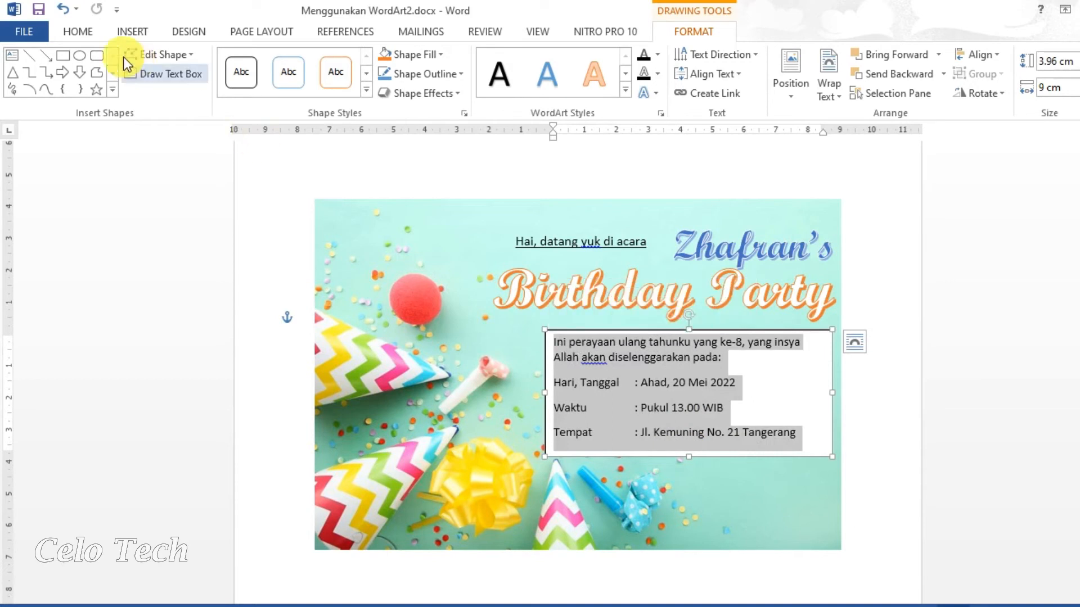
{"action": "left_click", "coordinate": [86, 43]}
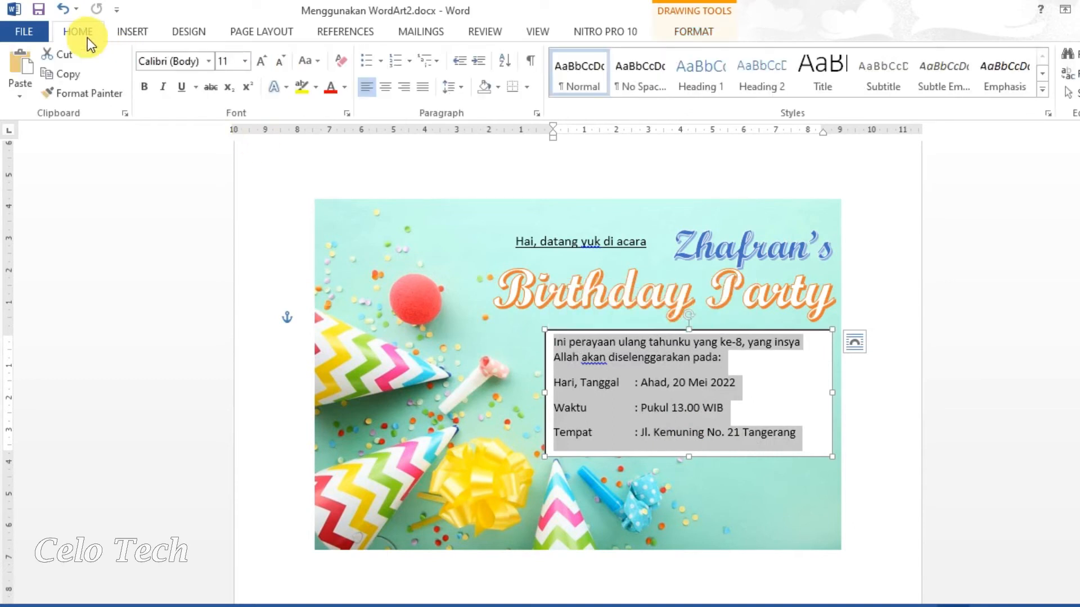
{"action": "left_click", "coordinate": [208, 63]}
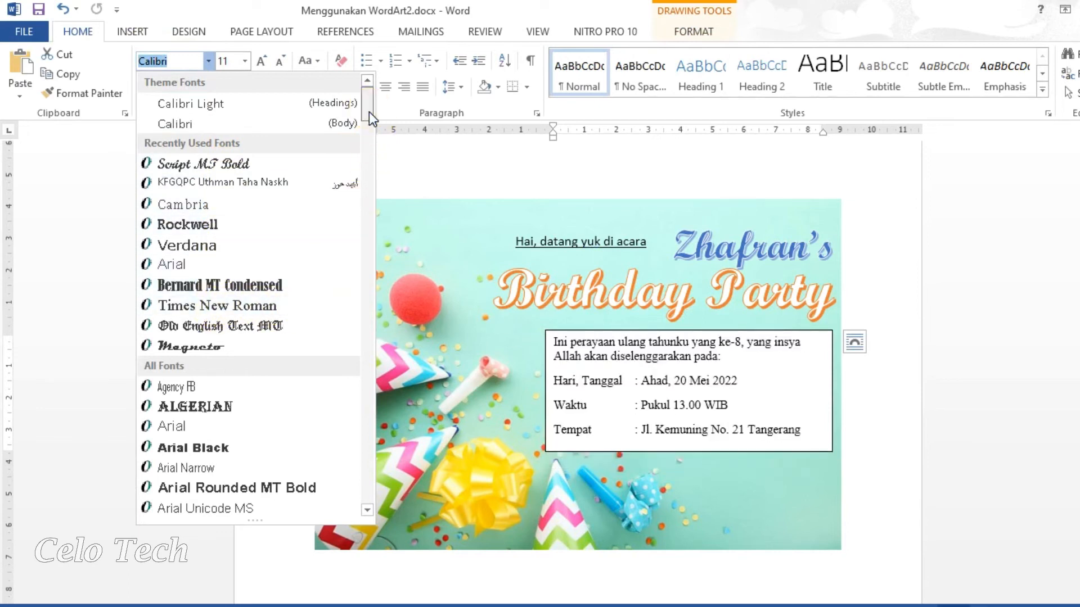
{"action": "left_click_drag", "start_coordinate": [369, 112], "coordinate": [376, 410]}
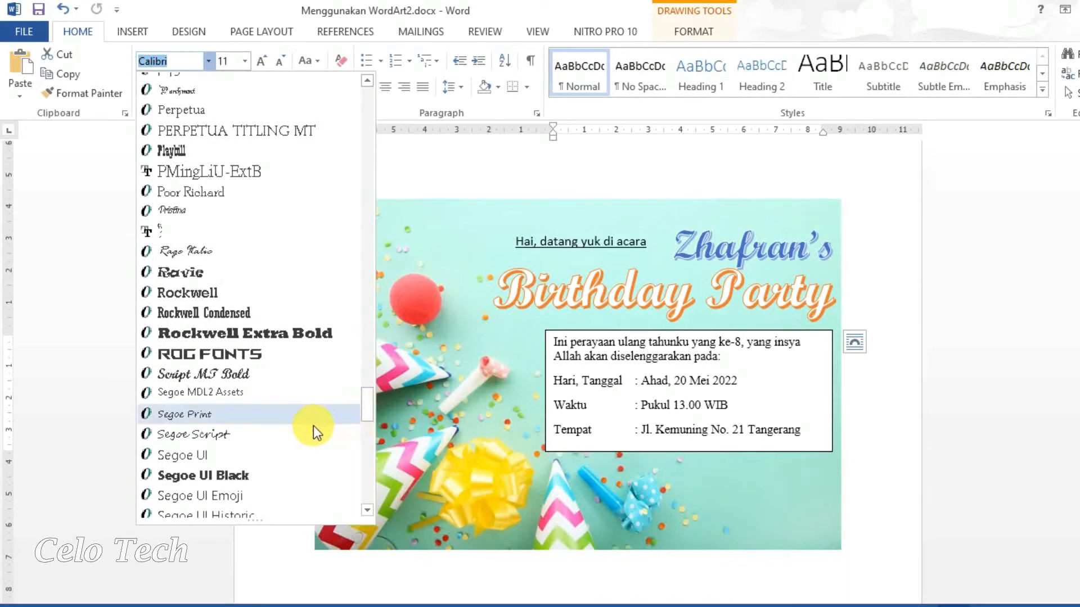
{"action": "left_click", "coordinate": [271, 419]}
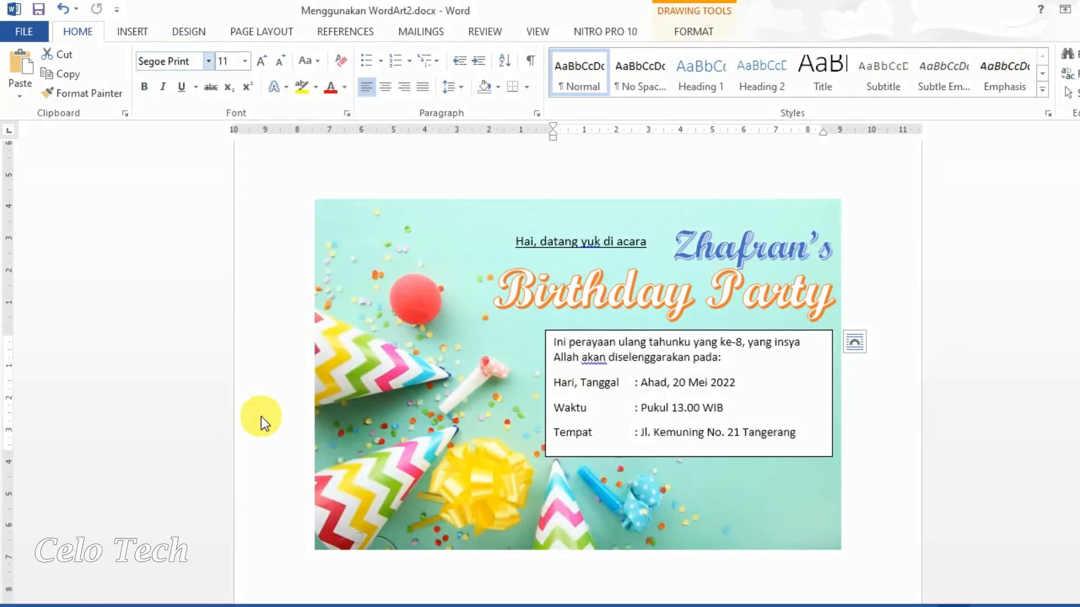
Make the details 10 pt, align the Tempat colon, and set 1.0 spacing with justified text.
{"action": "left_click", "coordinate": [245, 65]}
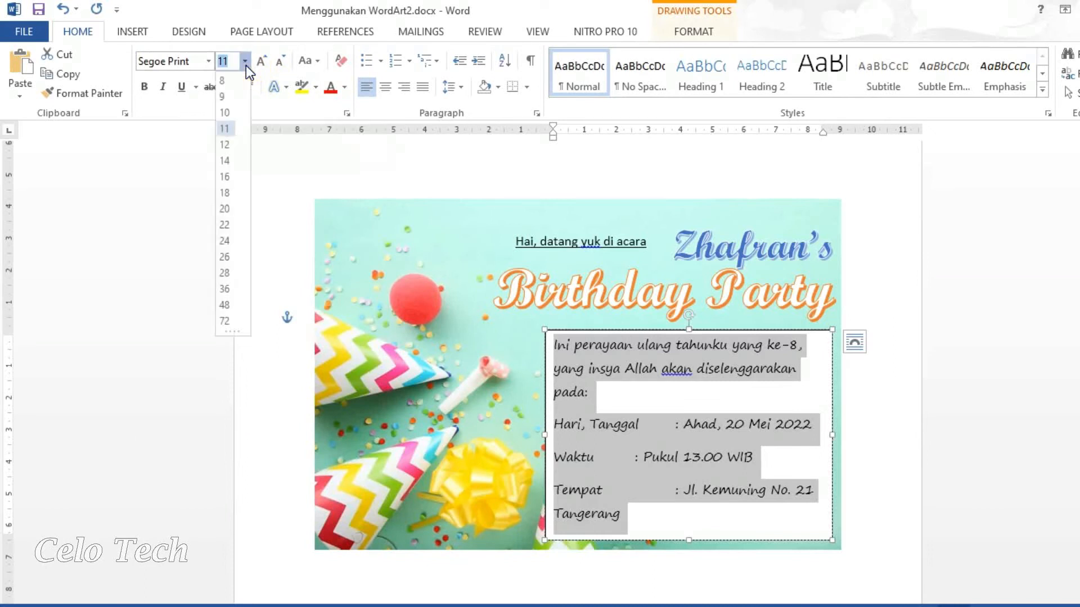
{"action": "left_click", "coordinate": [228, 113]}
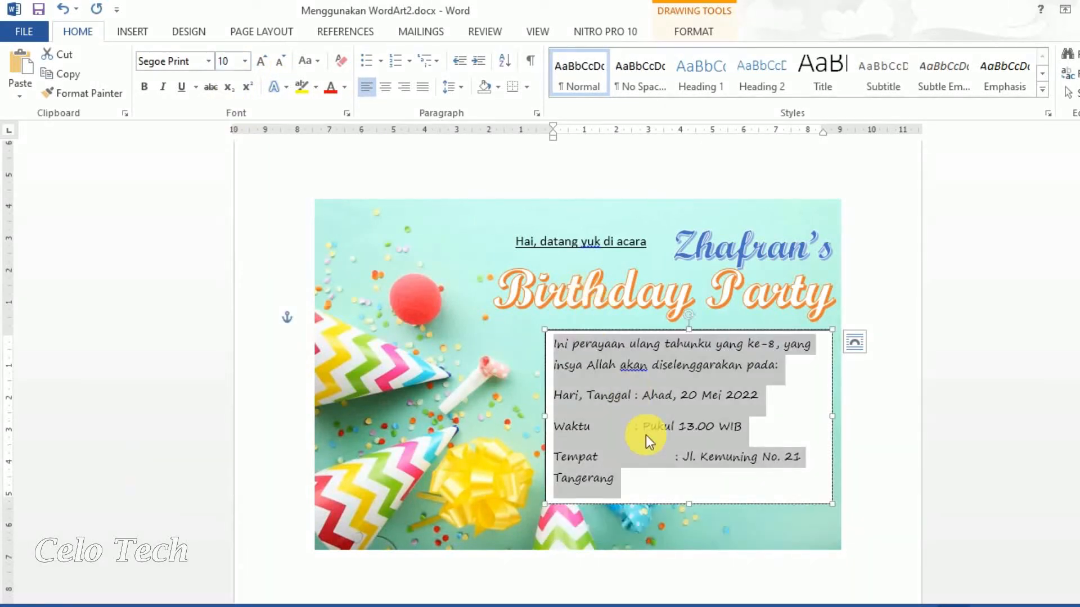
{"action": "left_click", "coordinate": [663, 463]}
{"action": "key", "text": "BackSpace"}
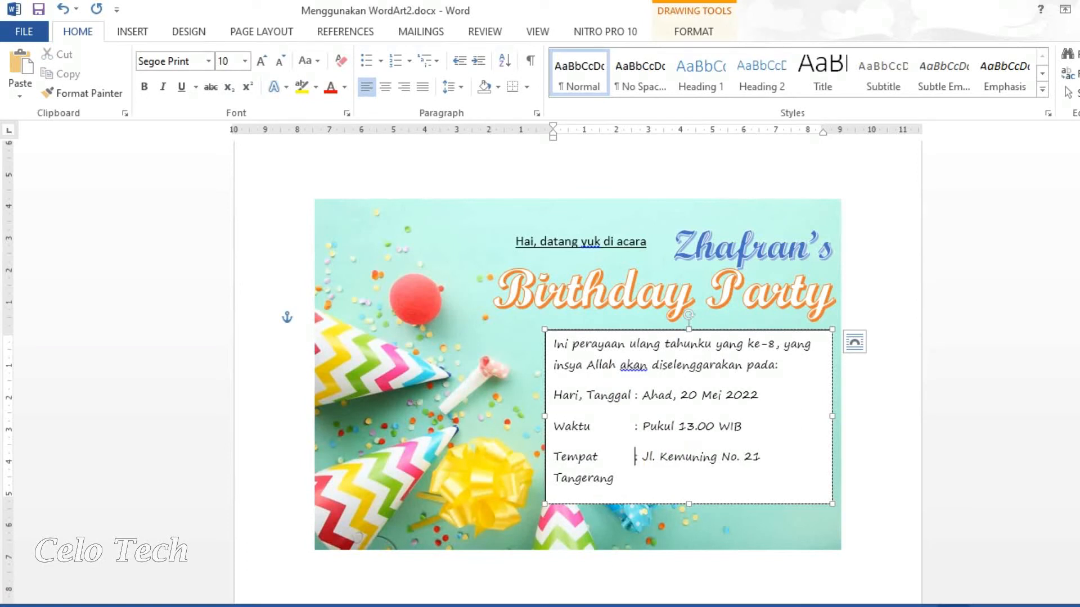
{"action": "key", "text": "ctrl+a"}
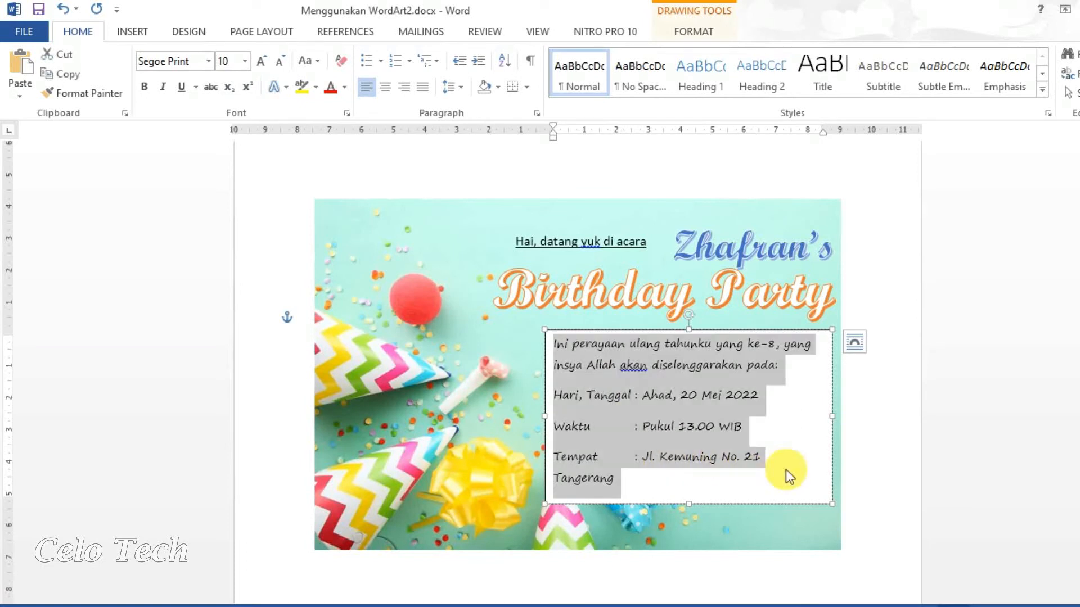
{"action": "left_click", "coordinate": [458, 90]}
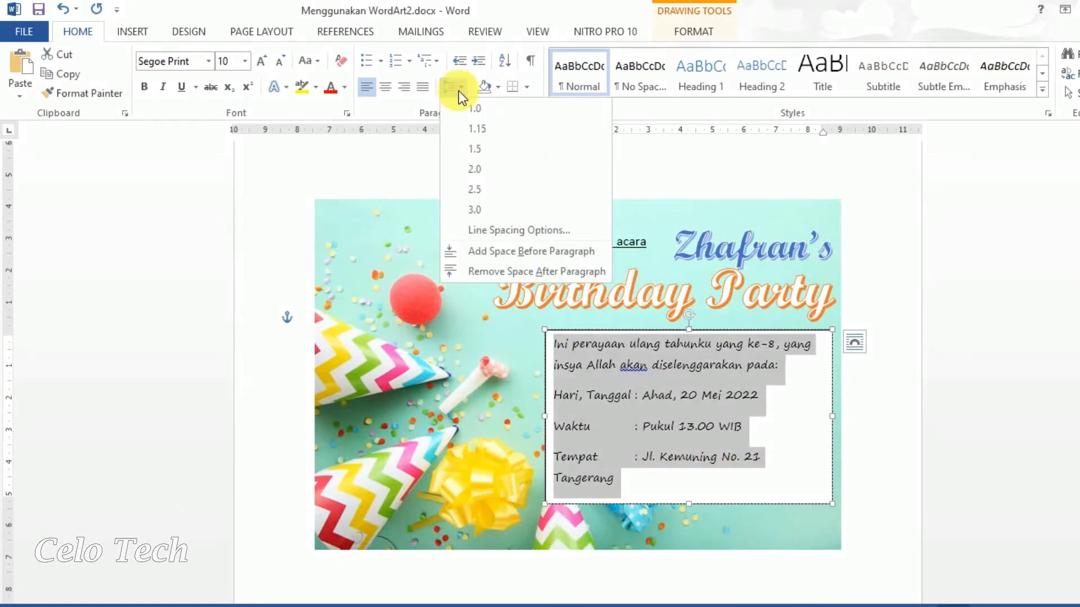
{"action": "left_click", "coordinate": [460, 110]}
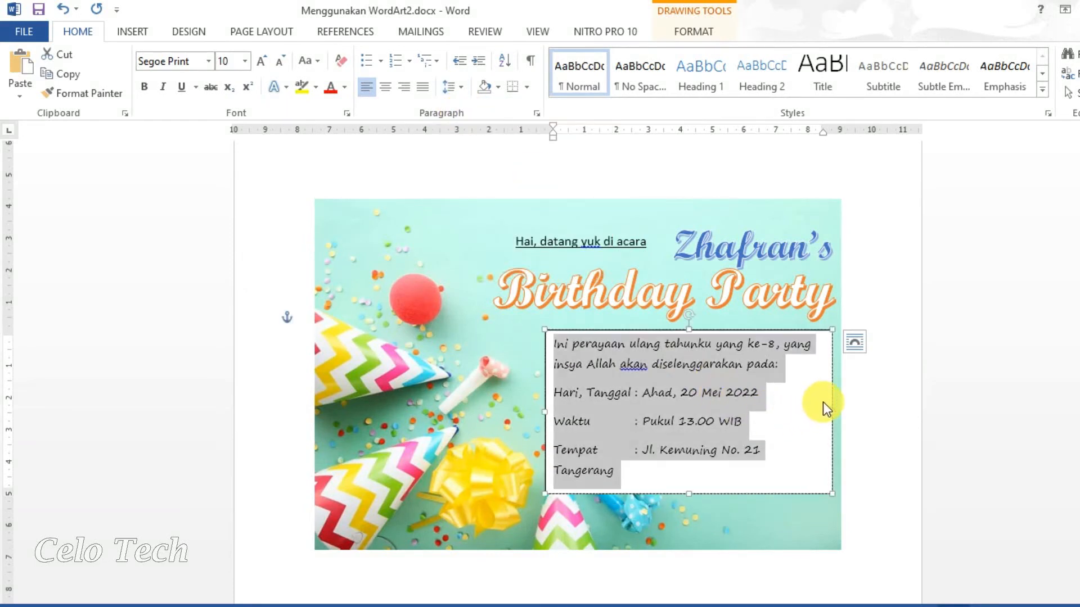
{"action": "left_click", "coordinate": [426, 90]}
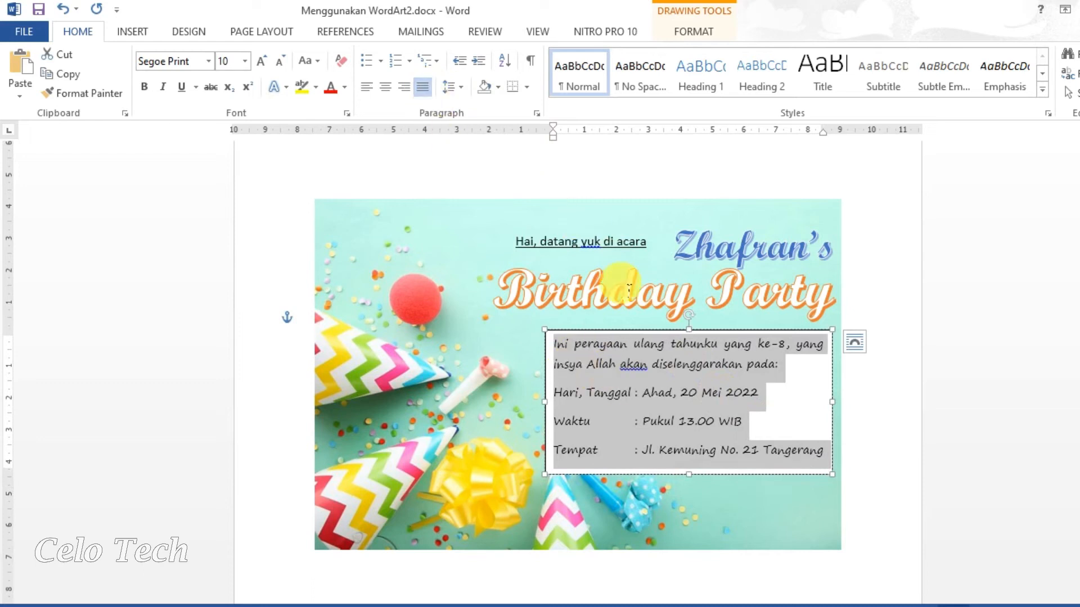
Give the details box No Fill and No Outline, then nudge it slightly upward.
{"action": "left_click", "coordinate": [665, 32]}
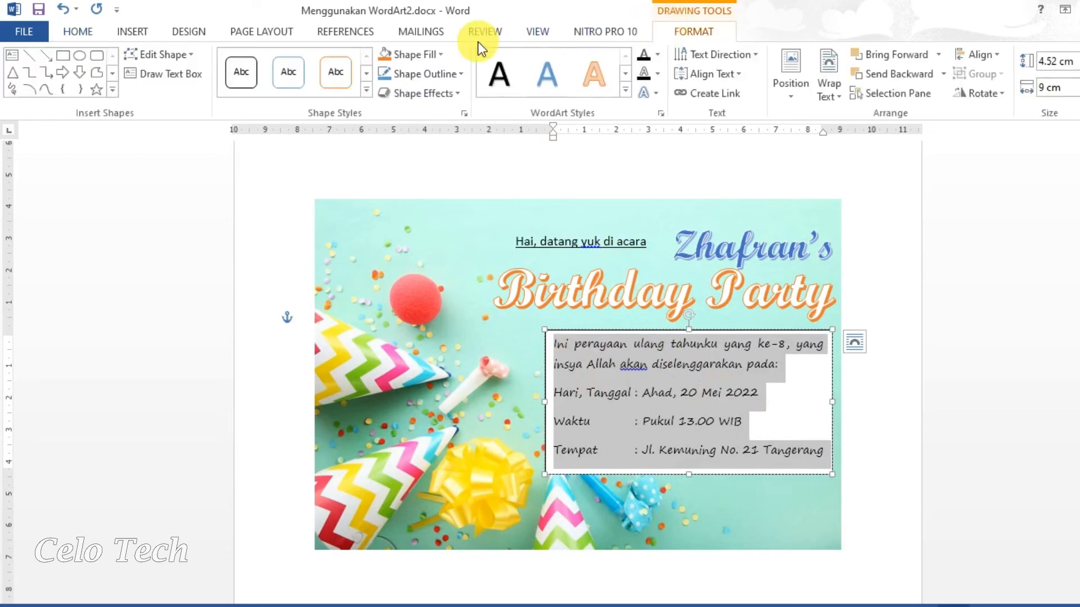
{"action": "left_click", "coordinate": [431, 52]}
{"action": "left_click", "coordinate": [424, 123]}
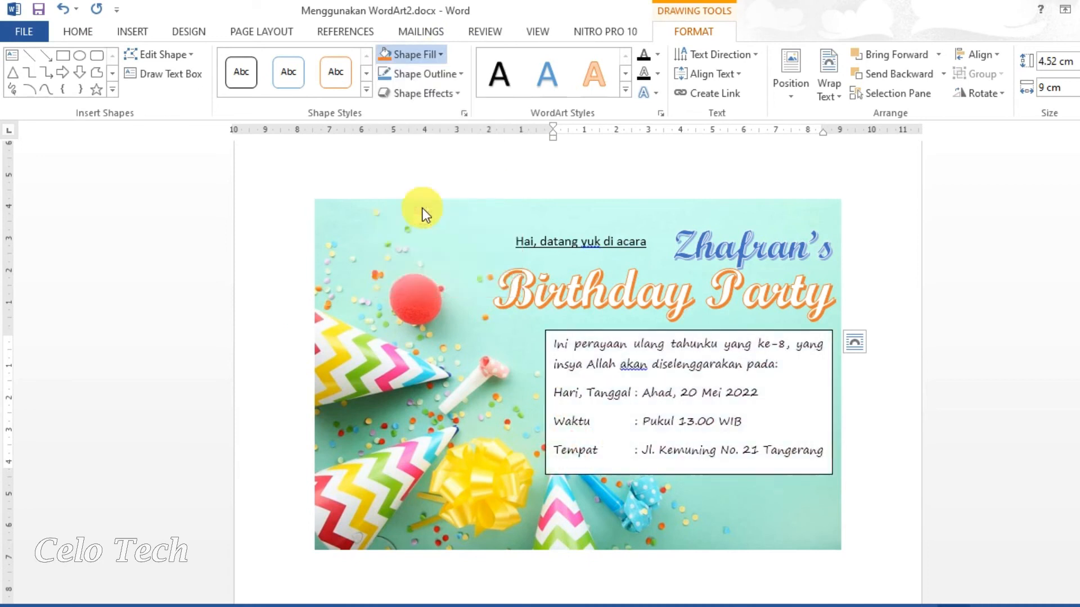
{"action": "left_click", "coordinate": [440, 78]}
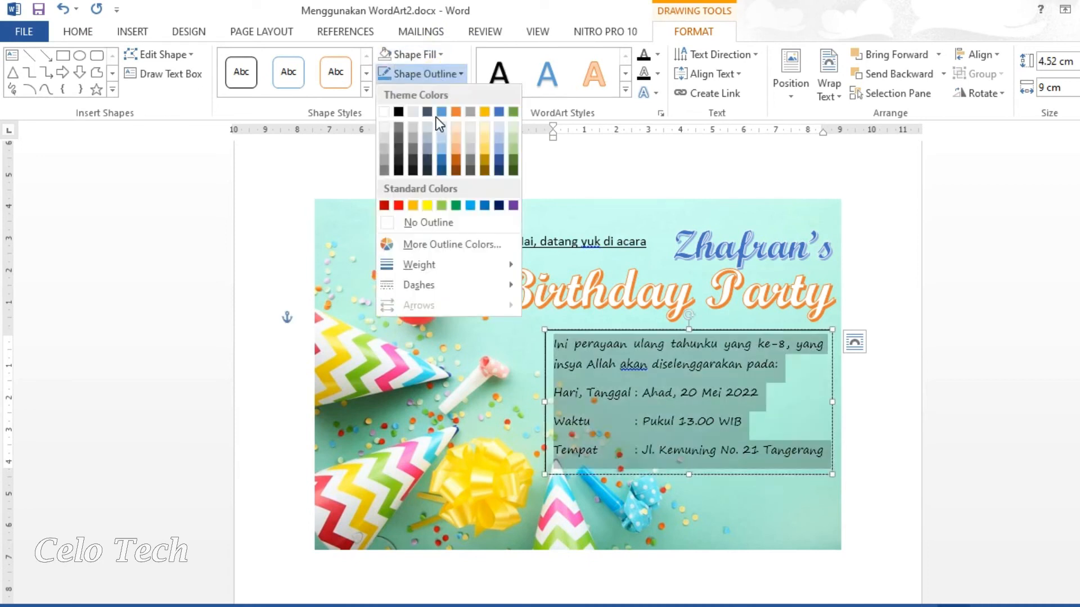
{"action": "left_click", "coordinate": [427, 219]}
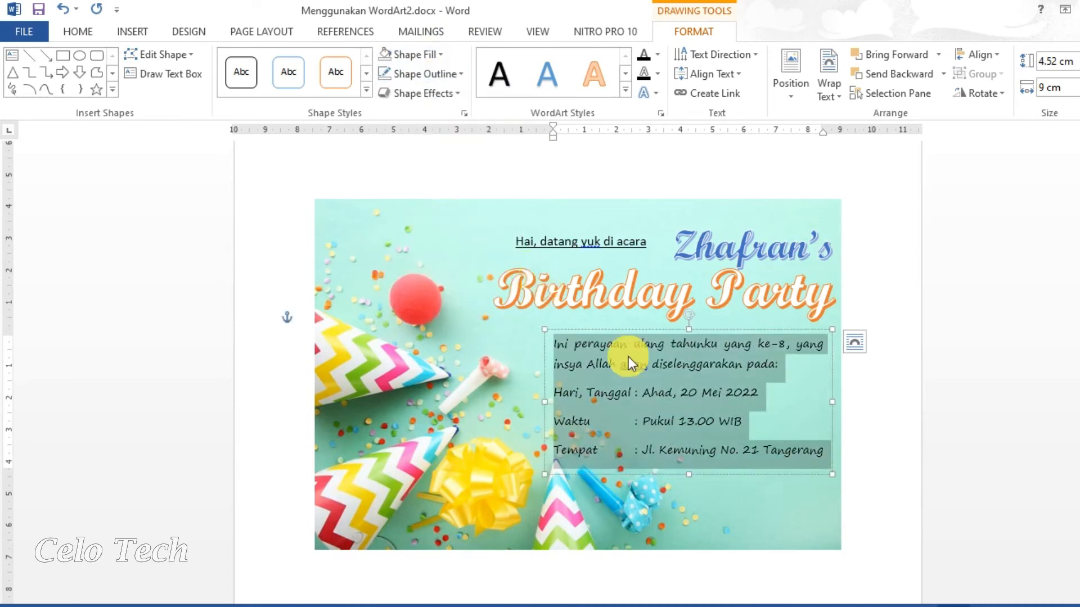
{"action": "left_click_drag", "start_coordinate": [663, 335], "coordinate": [664, 331]}
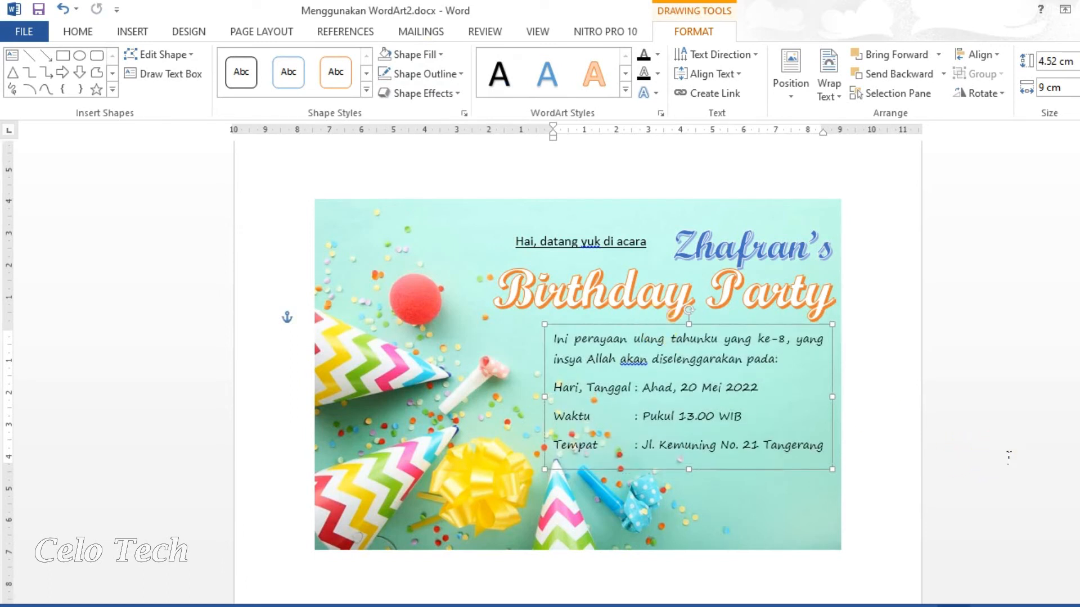
{"action": "left_click", "coordinate": [1008, 456]}
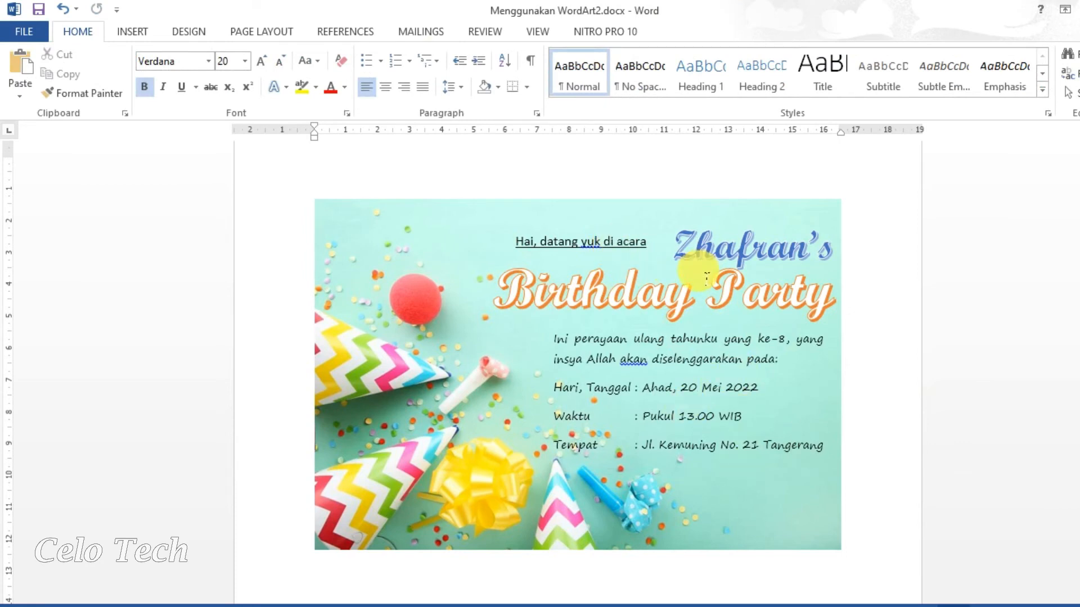
Add a yellow-style WordArt reading 'Jangan lupa datang ya...' at the card's lower right.
{"action": "left_click", "coordinate": [131, 32]}
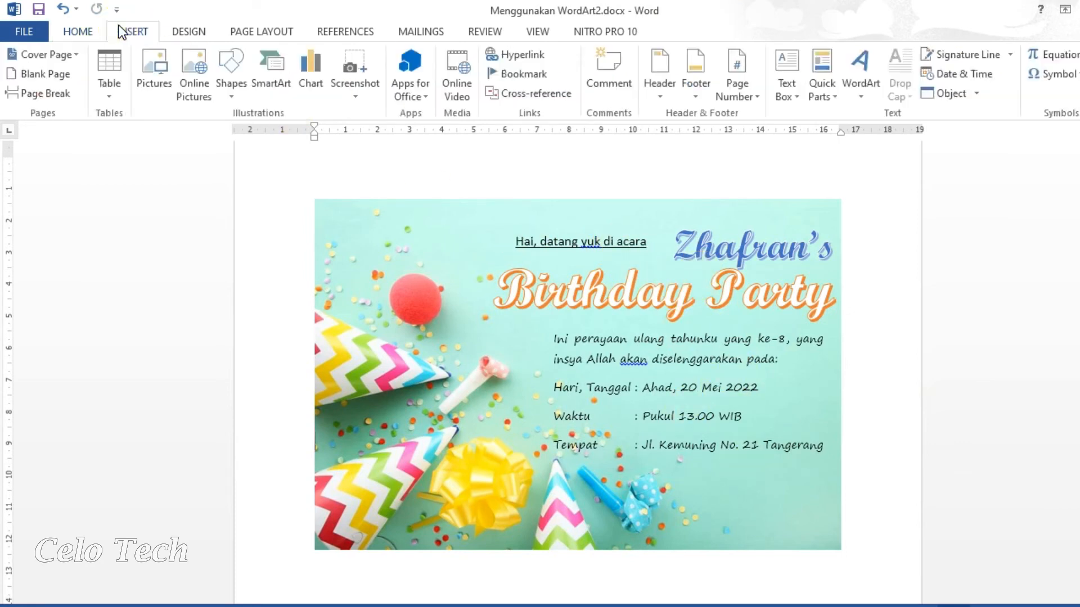
{"action": "left_click", "coordinate": [856, 78]}
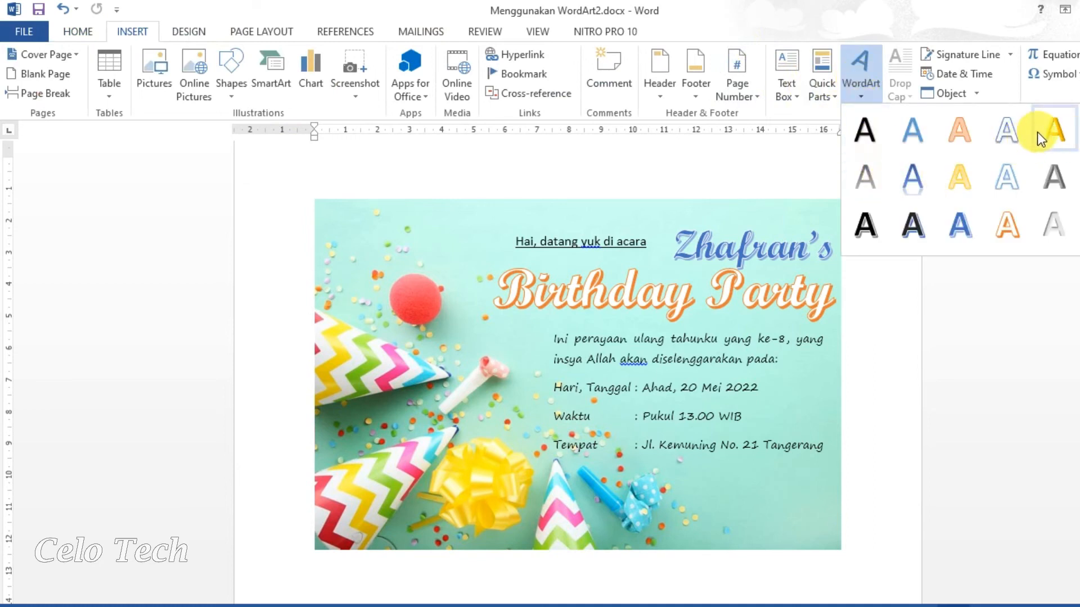
{"action": "left_click", "coordinate": [1061, 143]}
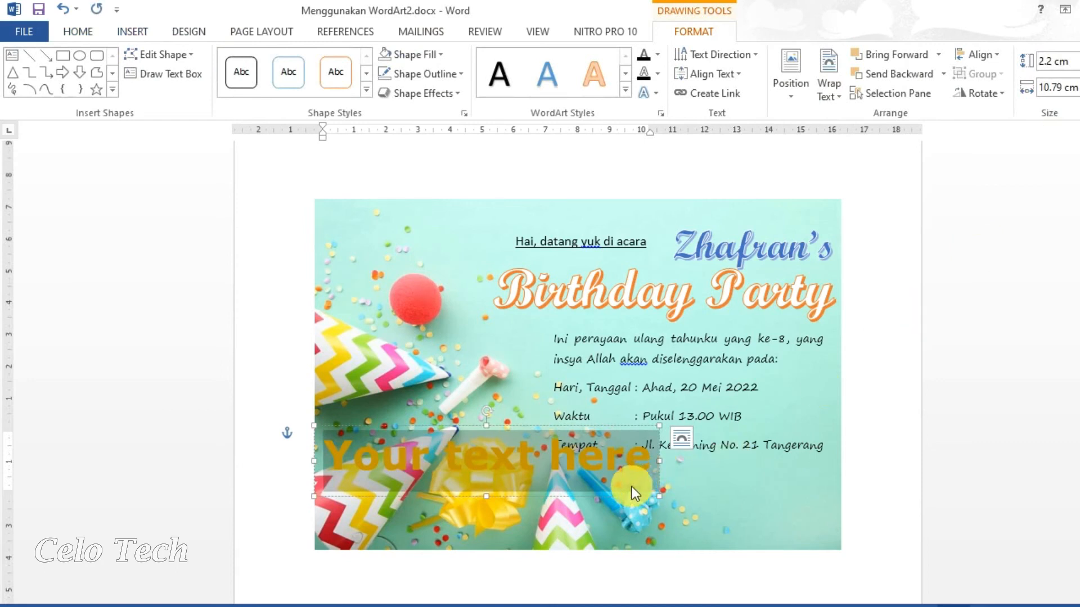
{"action": "left_click_drag", "start_coordinate": [638, 506], "coordinate": [893, 532]}
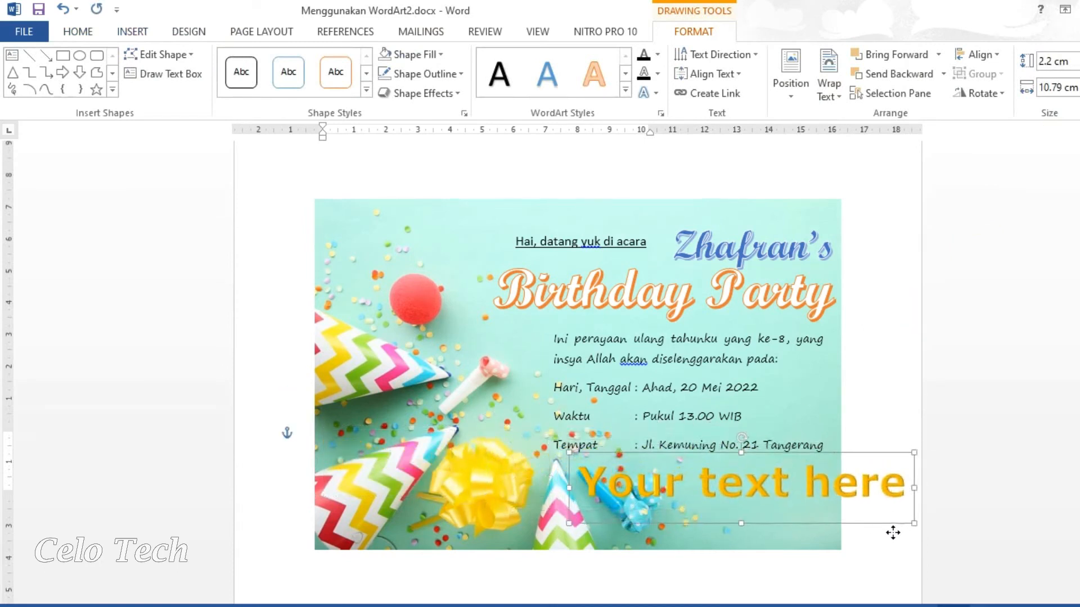
{"action": "triple_click", "coordinate": [816, 497]}
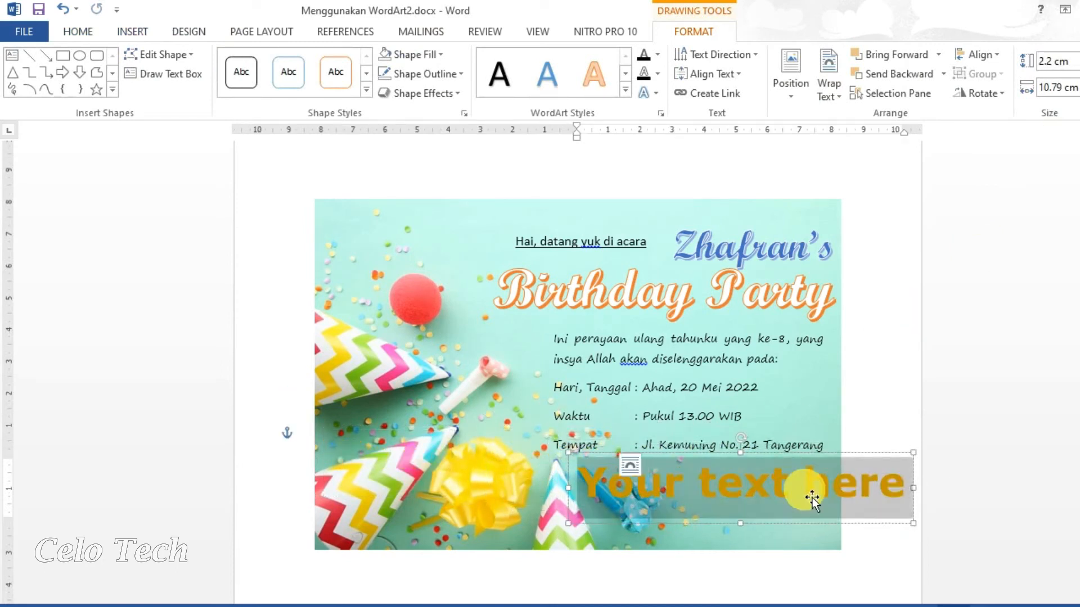
{"action": "type", "text": "Jangan lupa"}
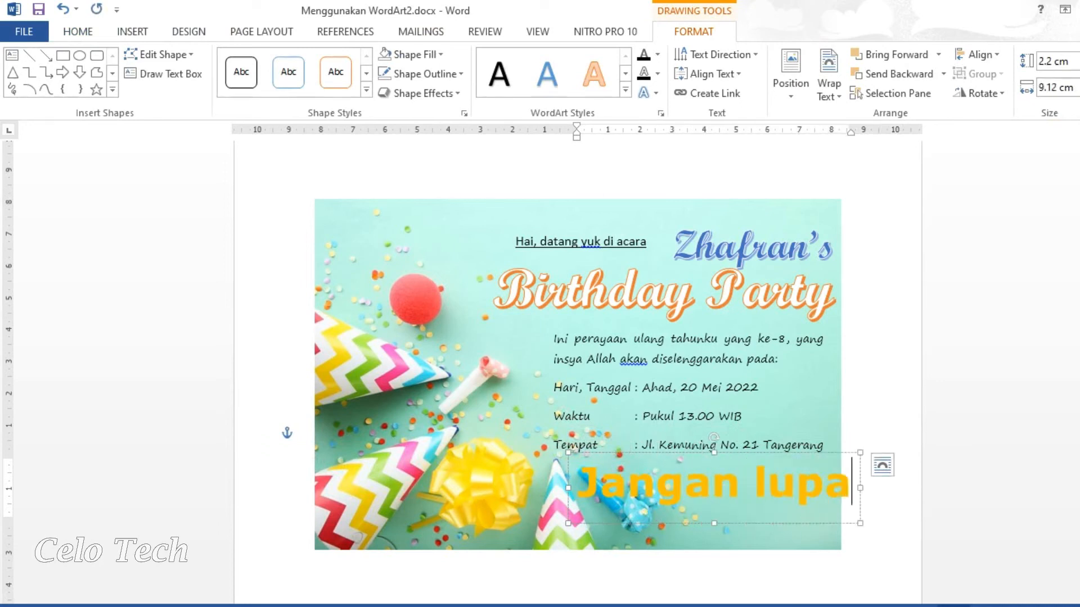
{"action": "type", "text": " datang"}
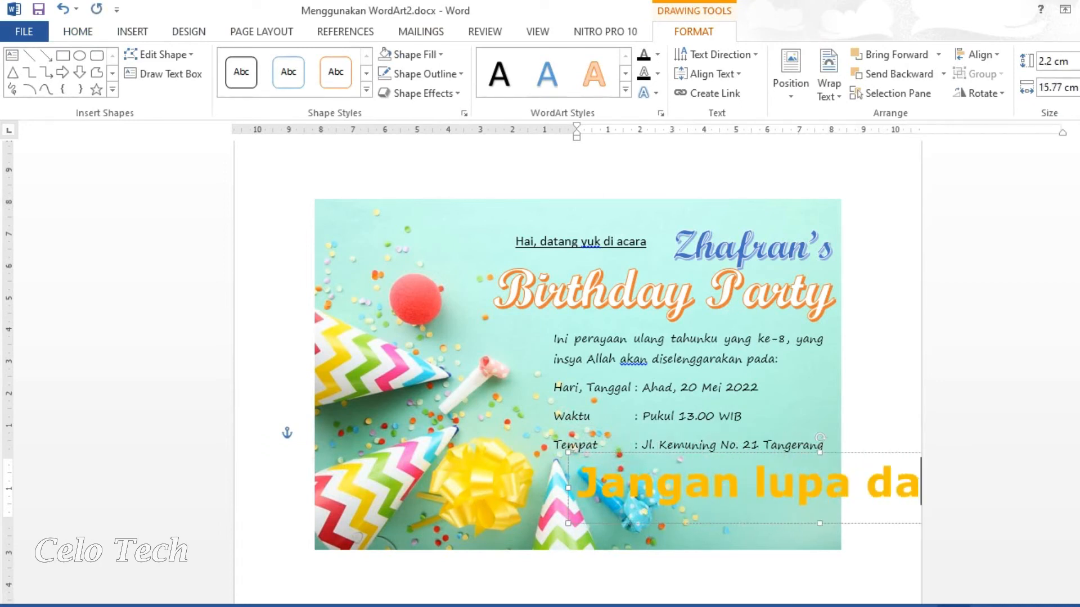
{"action": "key", "text": "Return"}
{"action": "type", "text": "ya..."}
Set the reminder line to Segoe Print 22 pt and shift it further left.
{"action": "key", "text": "ctrl+a"}
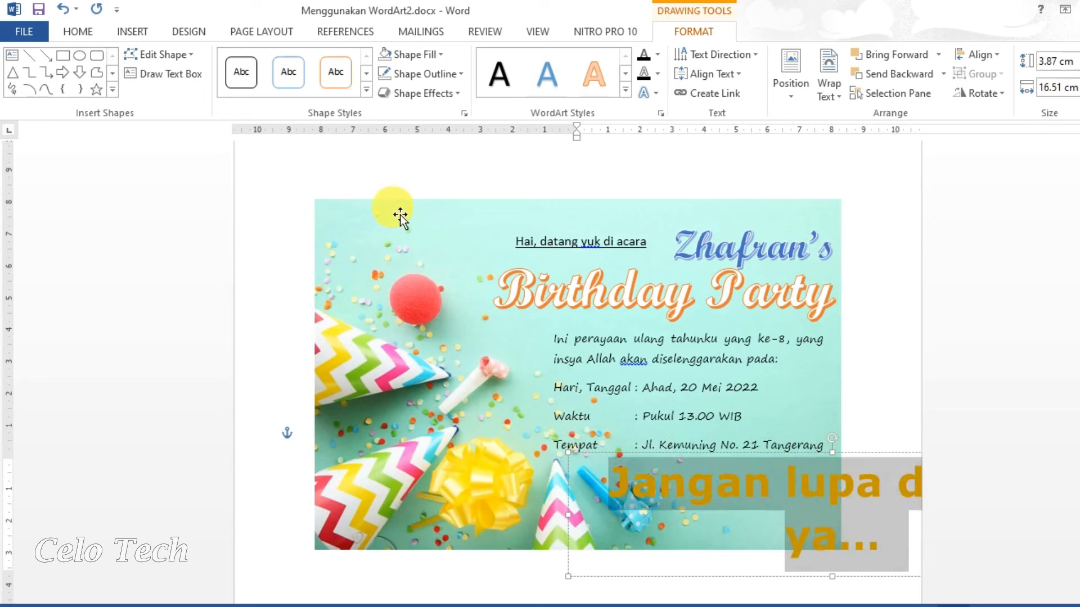
{"action": "left_click", "coordinate": [77, 32]}
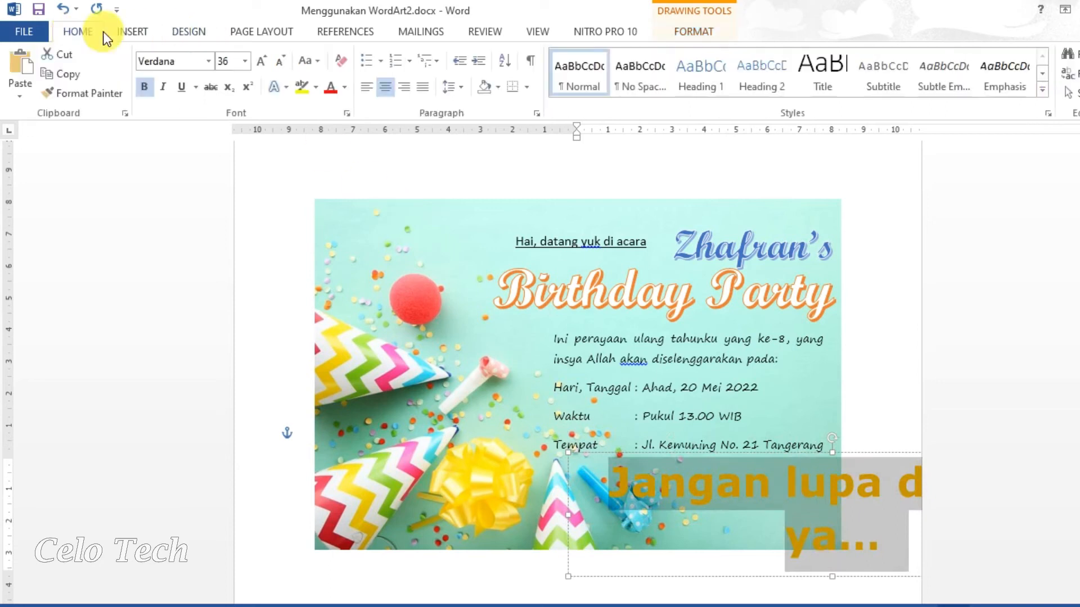
{"action": "left_click", "coordinate": [244, 61]}
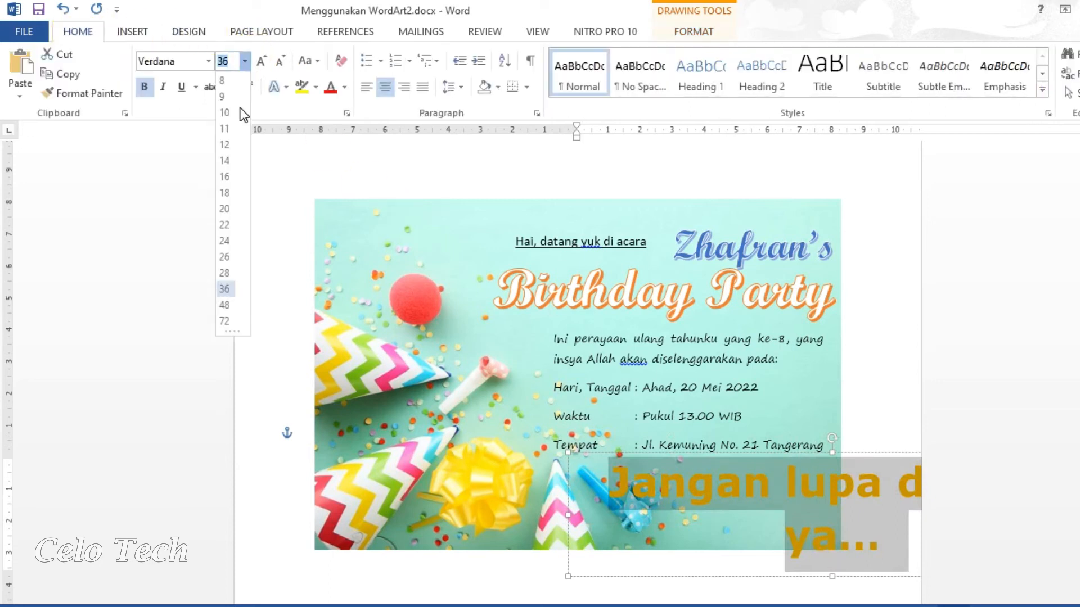
{"action": "left_click", "coordinate": [230, 225]}
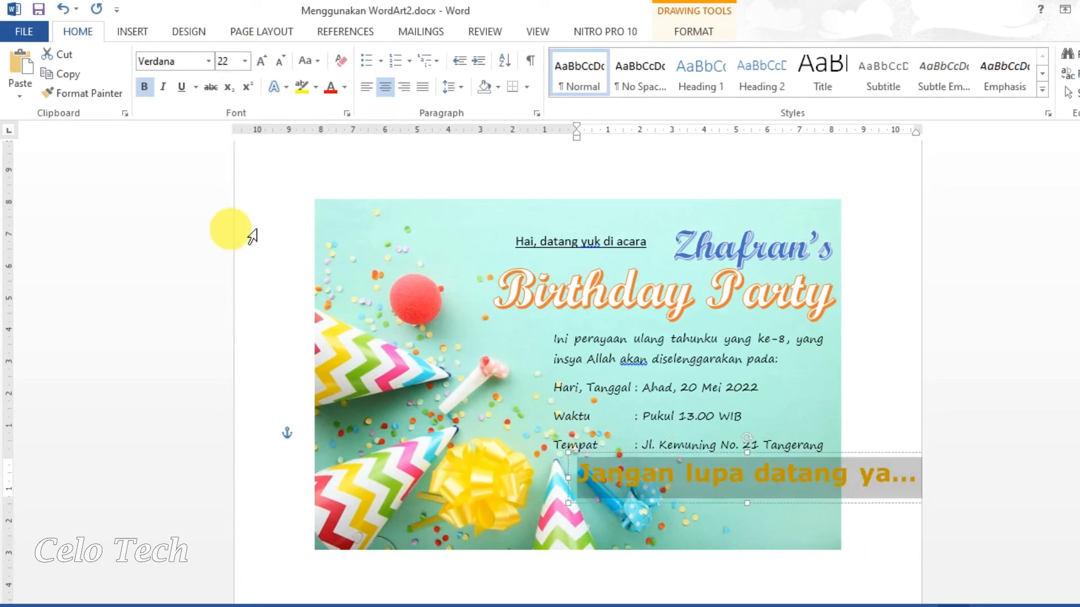
{"action": "left_click", "coordinate": [208, 62]}
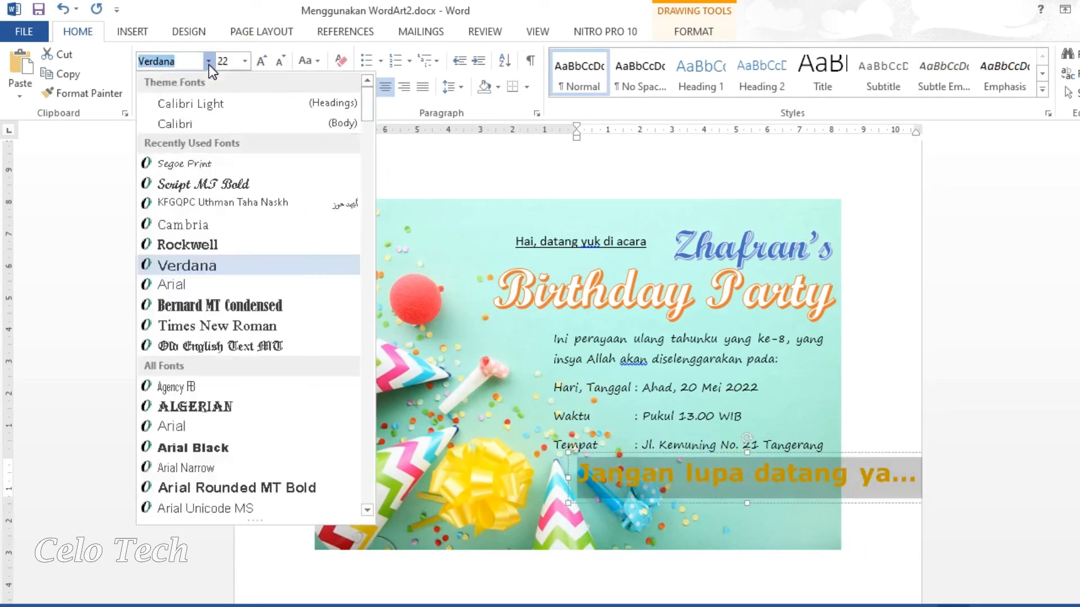
{"action": "left_click", "coordinate": [204, 163]}
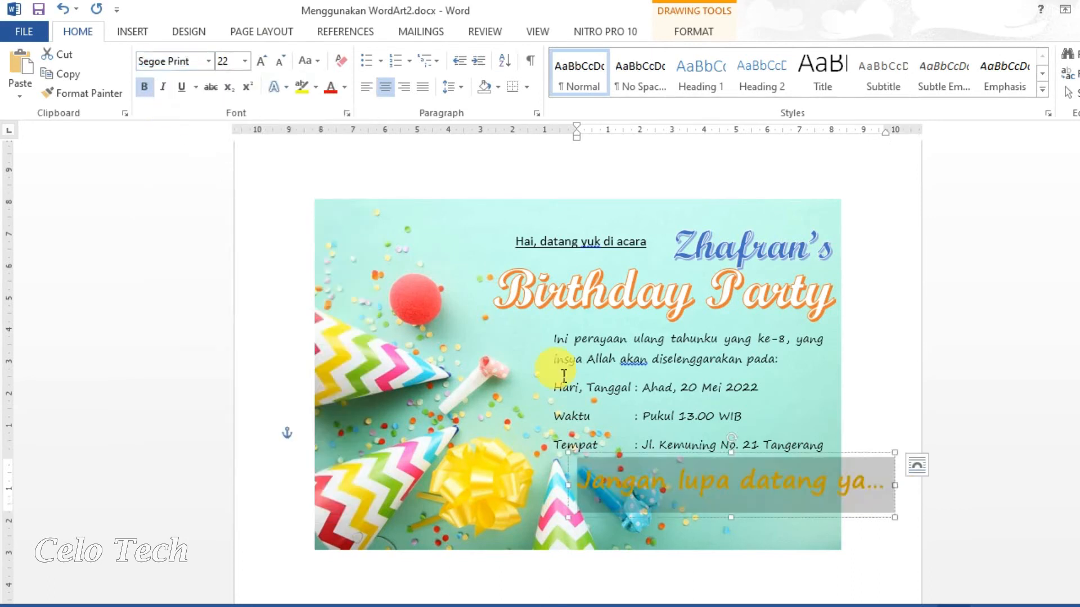
{"action": "left_click_drag", "start_coordinate": [771, 526], "coordinate": [741, 526]}
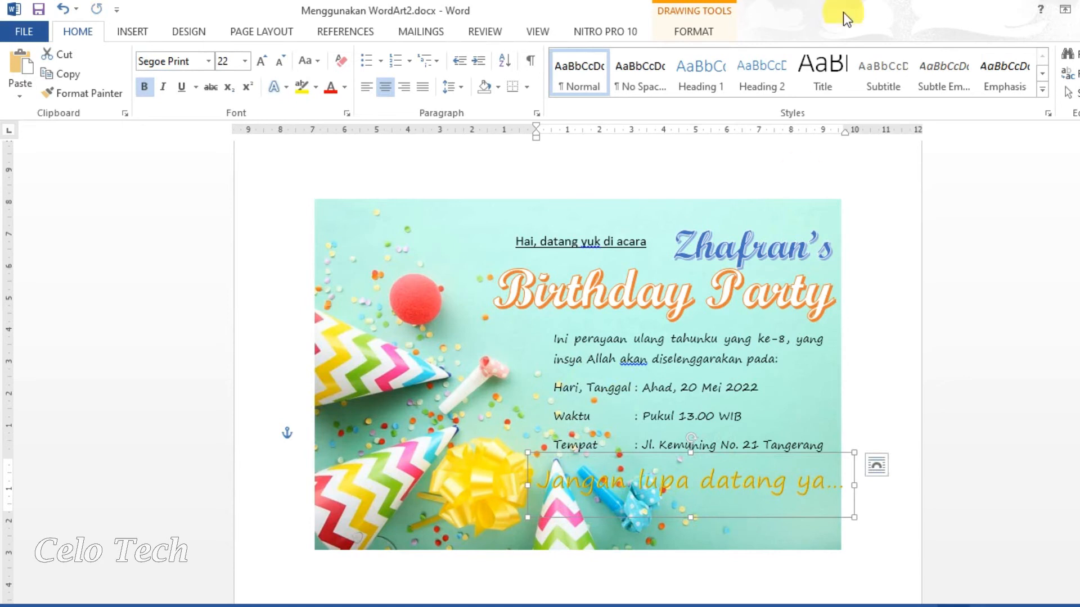
Give the 'Jangan lupa datang ya...' WordArt an orange glow.
{"action": "left_click", "coordinate": [669, 28]}
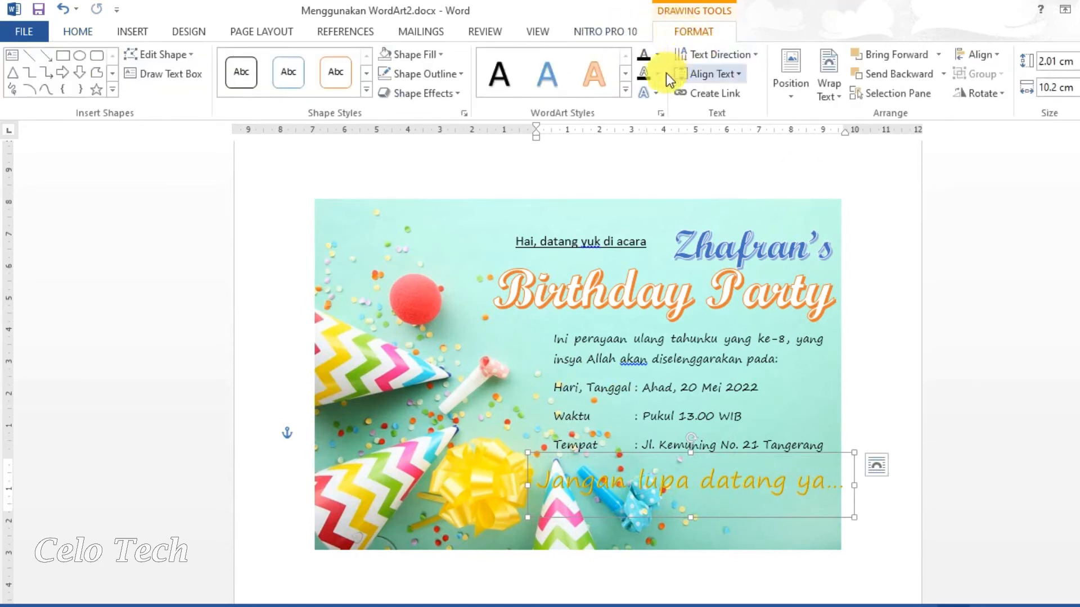
{"action": "left_click", "coordinate": [654, 94]}
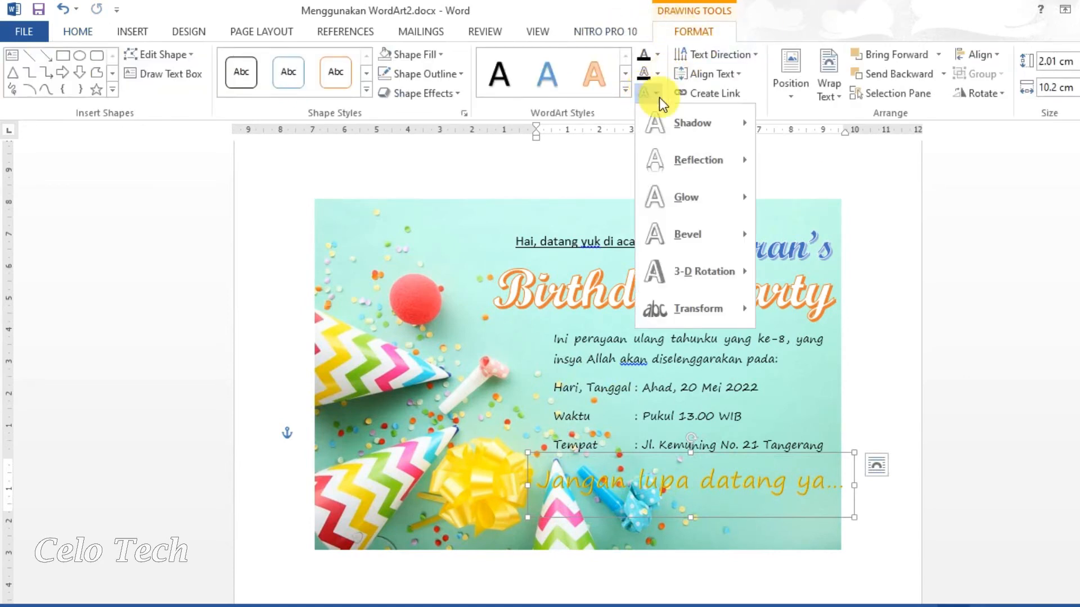
{"action": "mouse_move", "coordinate": [715, 198]}
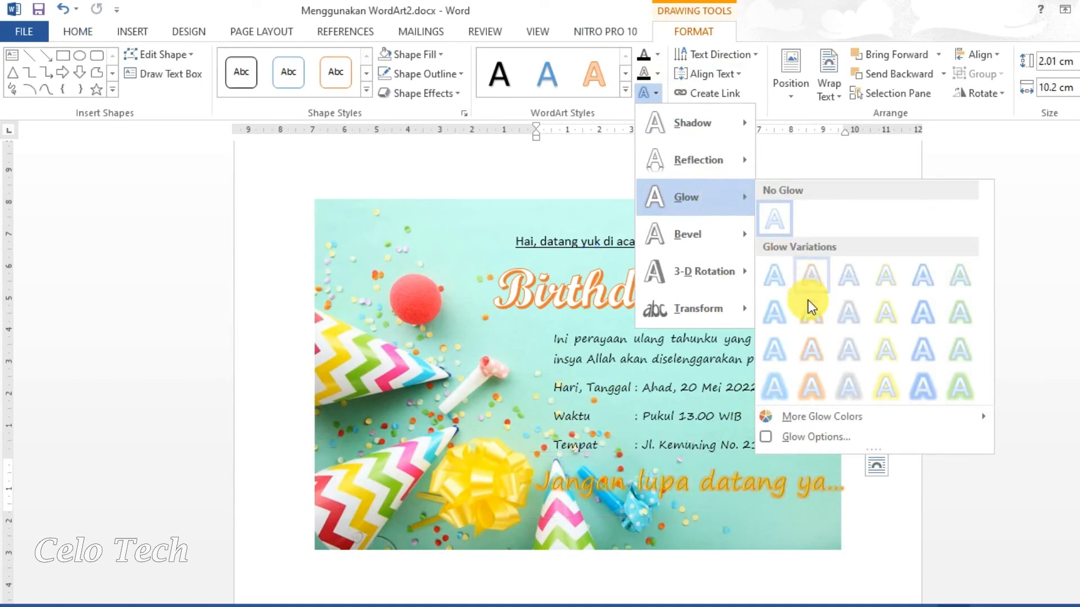
{"action": "left_click", "coordinate": [859, 347]}
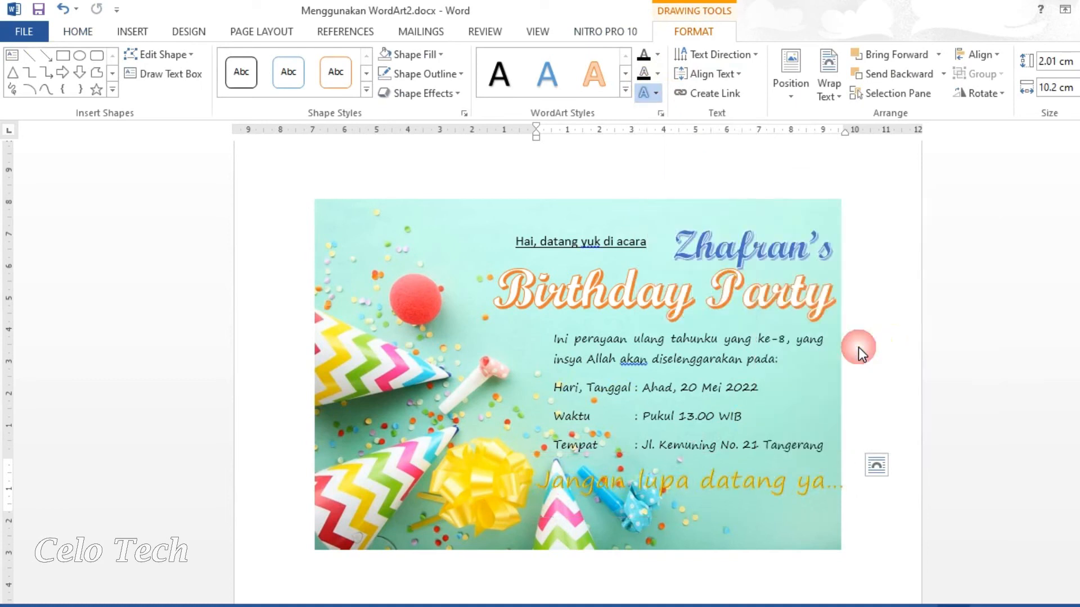
{"action": "left_click", "coordinate": [655, 77]}
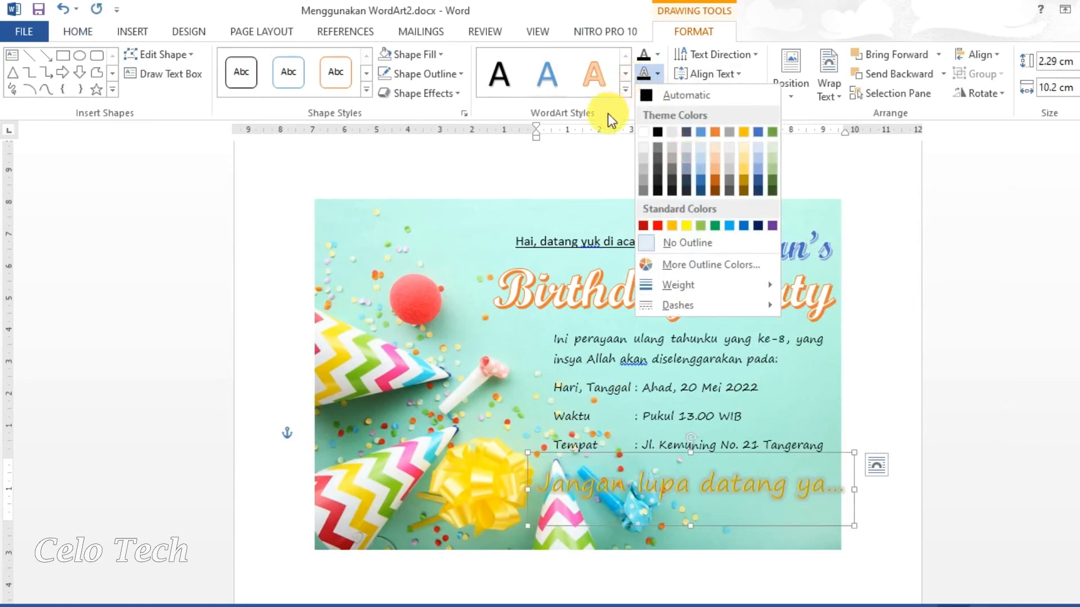
{"action": "left_click", "coordinate": [609, 116]}
Apply a left perspective 3-D rotation to the reminder line.
{"action": "left_click", "coordinate": [652, 95]}
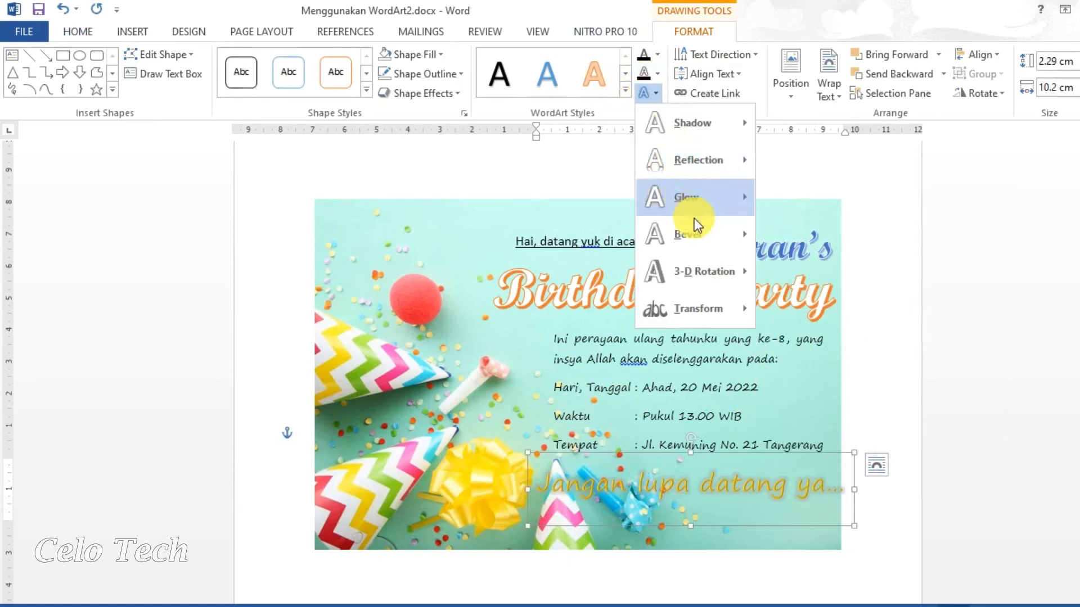
{"action": "mouse_move", "coordinate": [725, 239]}
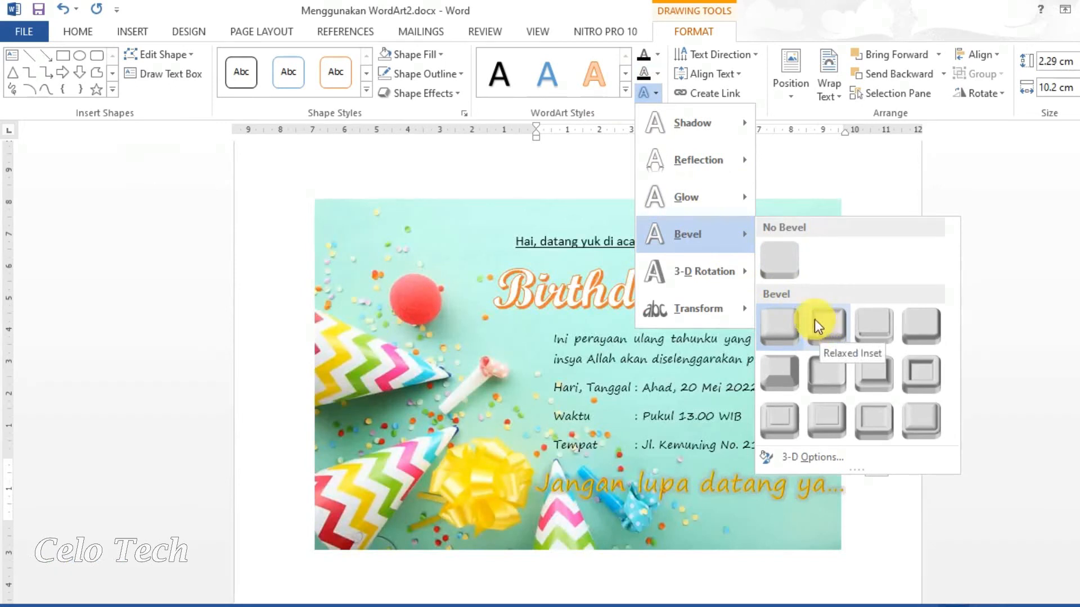
{"action": "mouse_move", "coordinate": [735, 271]}
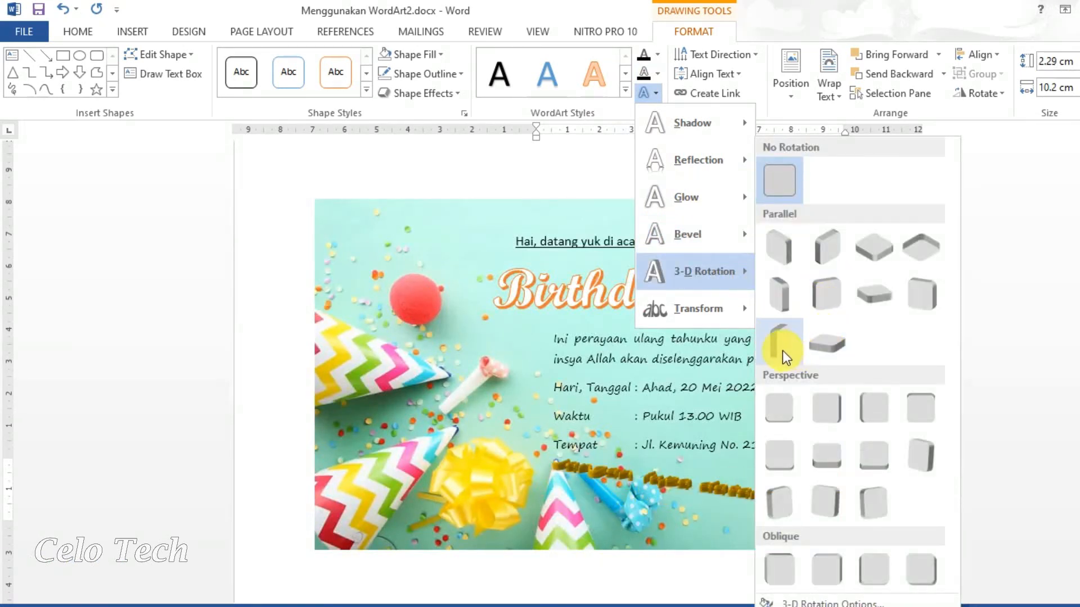
{"action": "left_click", "coordinate": [829, 414]}
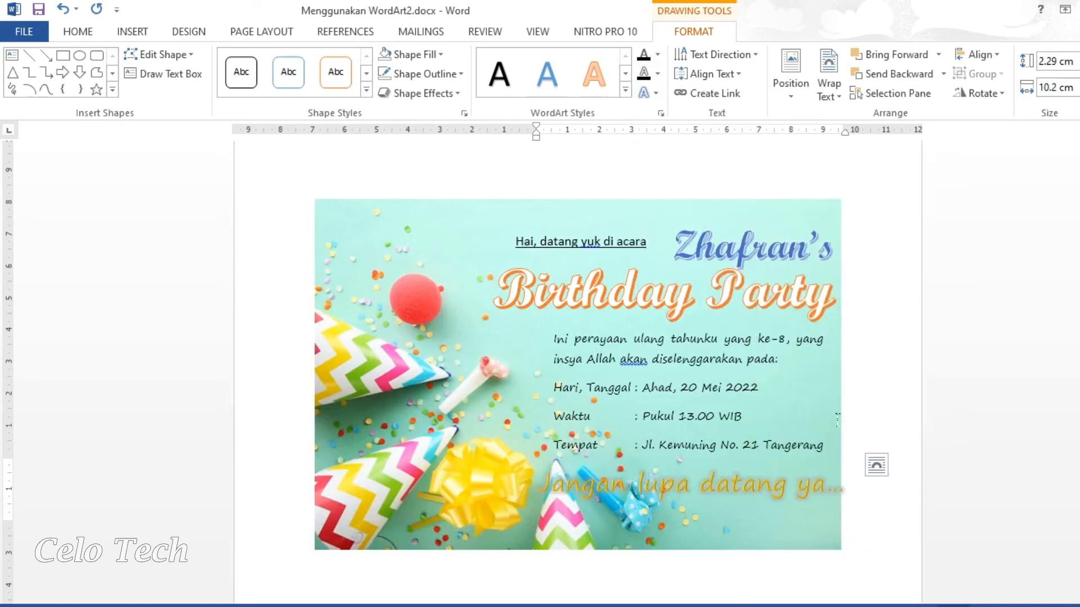
Add a reflection to the reminder line and nudge it up toward the Tempat line.
{"action": "left_click", "coordinate": [652, 97]}
{"action": "mouse_move", "coordinate": [692, 154]}
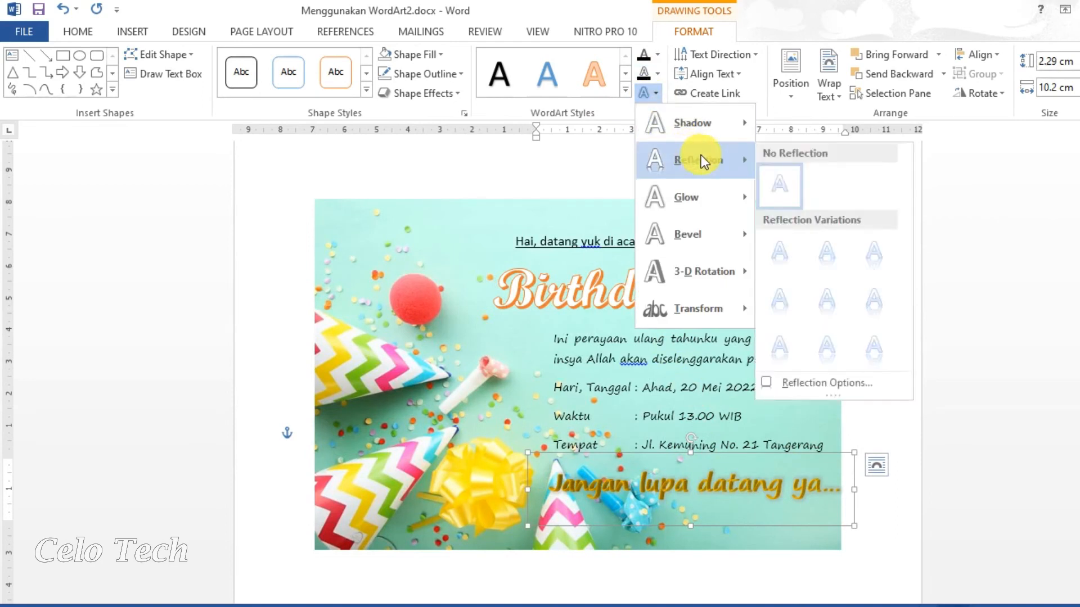
{"action": "left_click", "coordinate": [826, 250]}
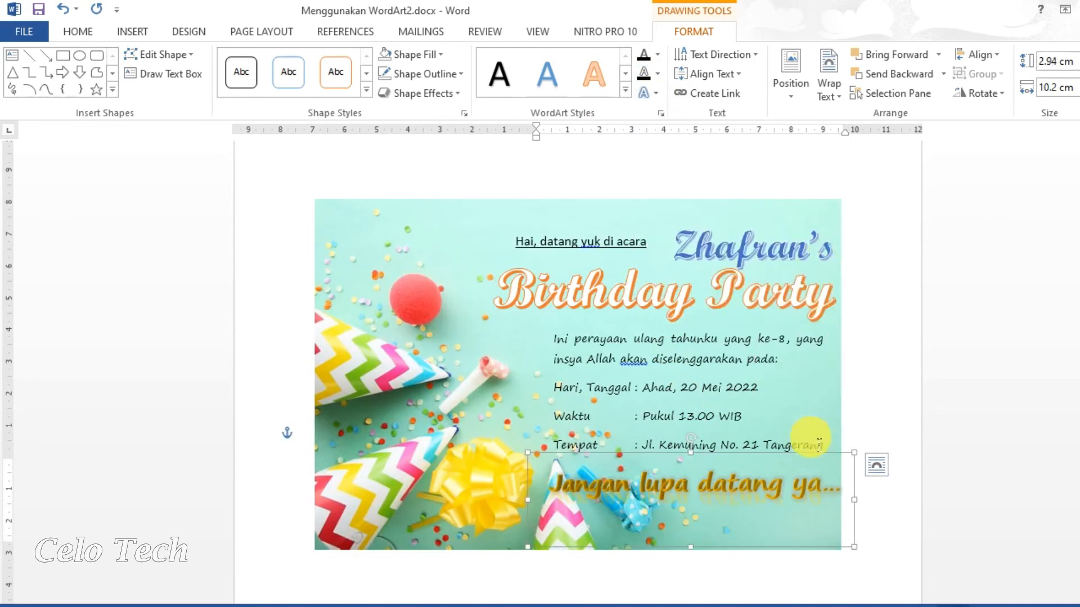
{"action": "left_click_drag", "start_coordinate": [804, 460], "coordinate": [796, 460]}
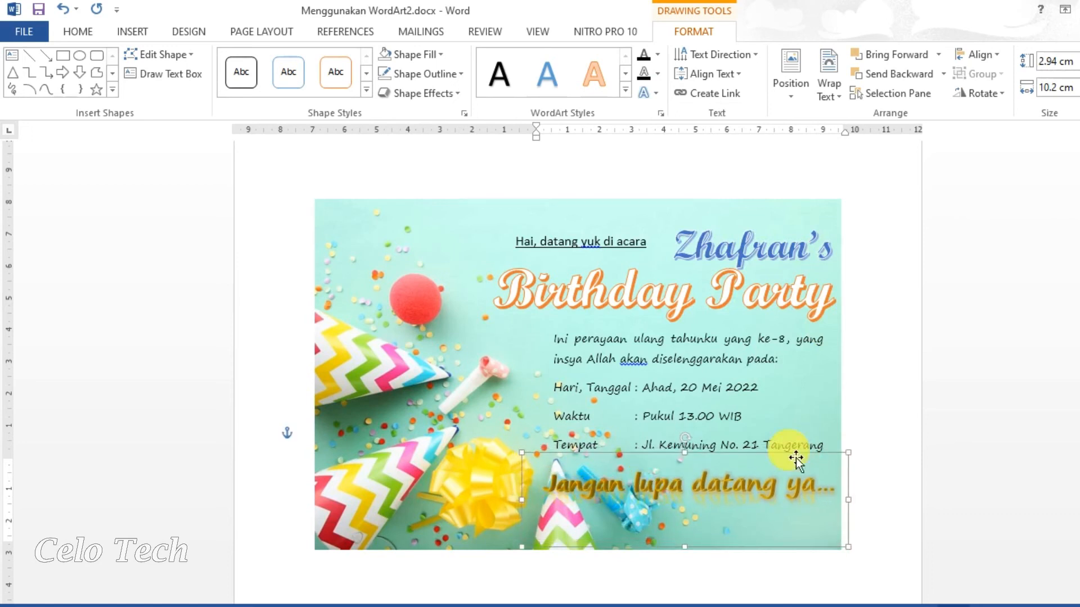
{"action": "left_click", "coordinate": [959, 438]}
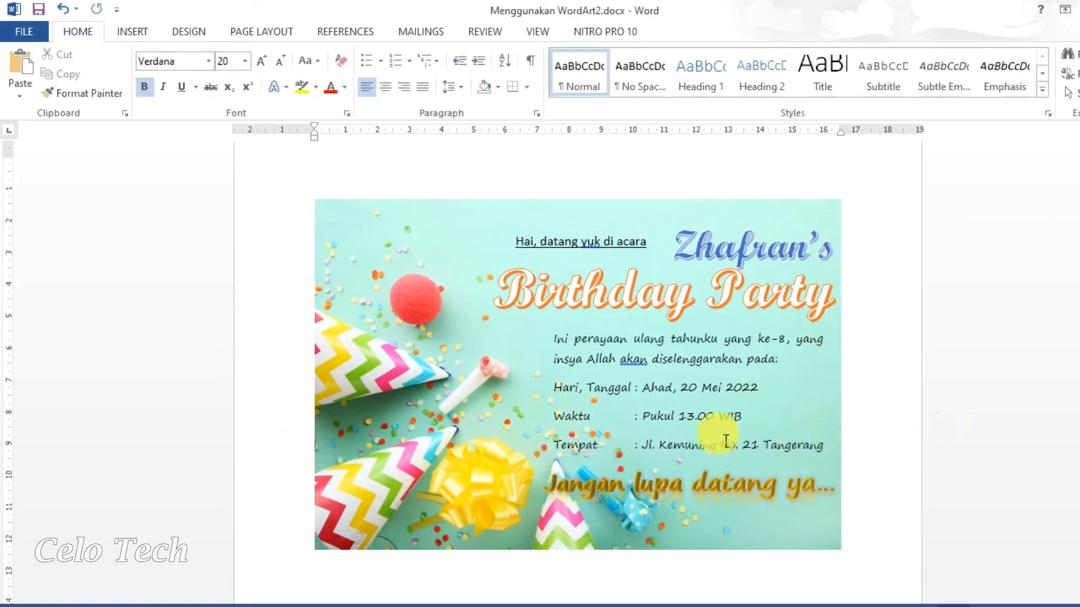
Set the 'Hai, datang yuk di acara' greeting to Segoe Print 10 pt and shift it slightly left.
{"action": "triple_click", "coordinate": [575, 242]}
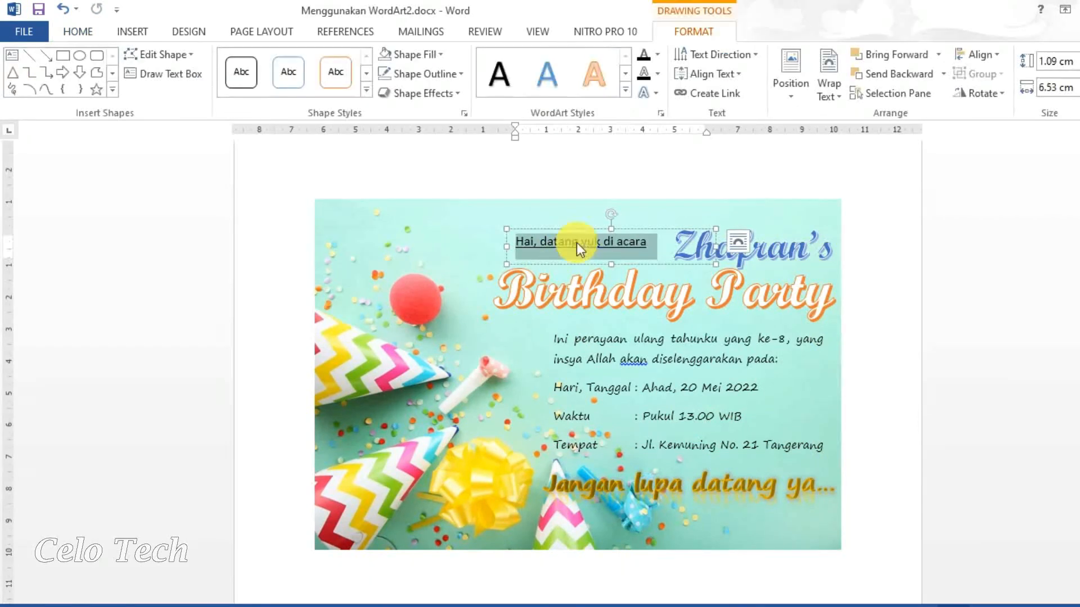
{"action": "left_click", "coordinate": [82, 32]}
{"action": "left_click", "coordinate": [209, 61]}
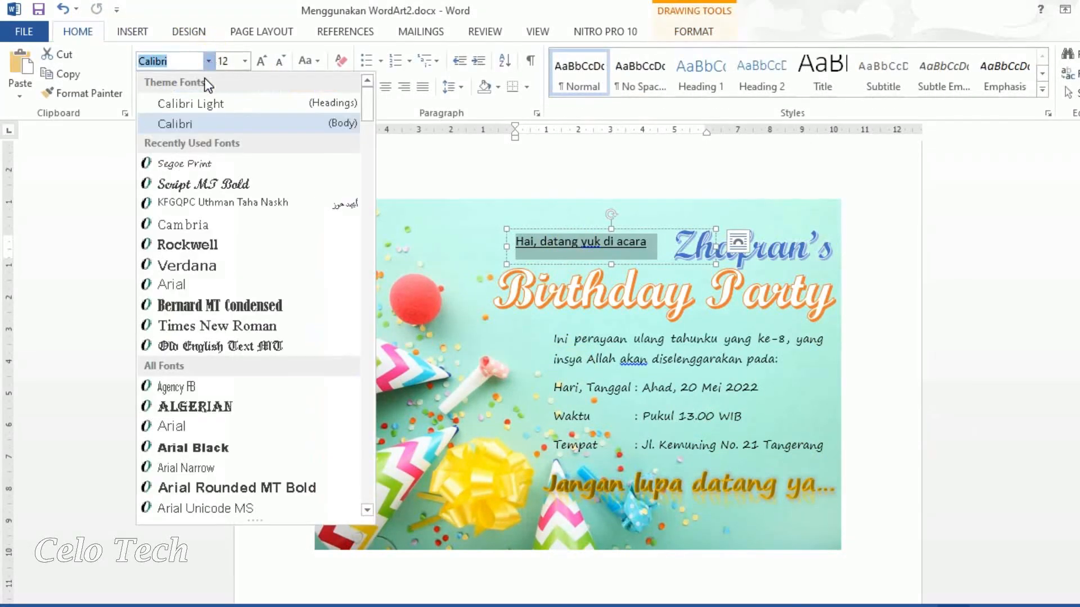
{"action": "left_click", "coordinate": [187, 163]}
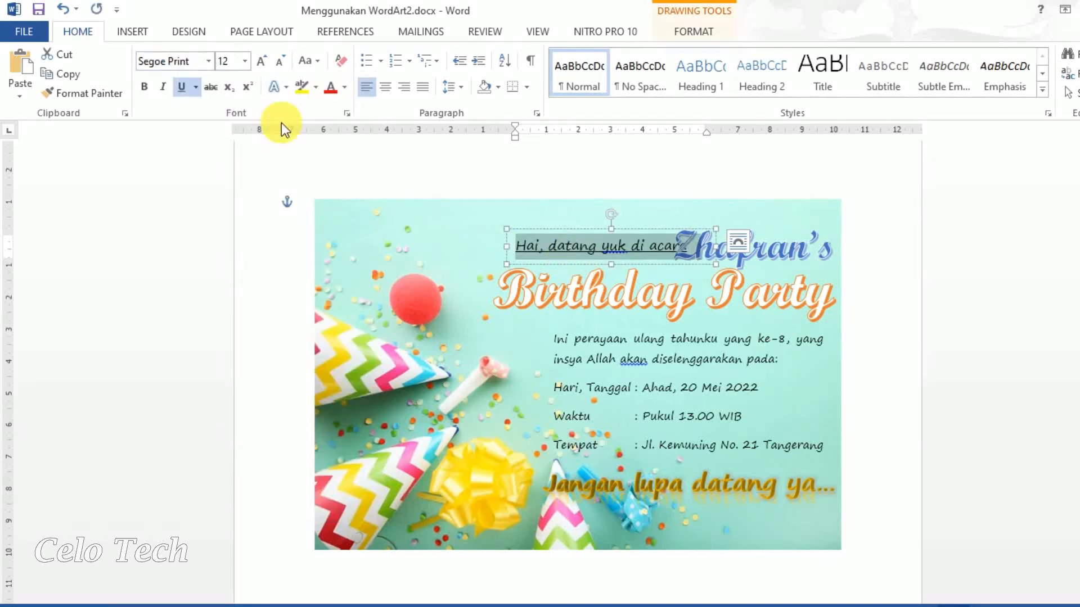
{"action": "left_click", "coordinate": [243, 62]}
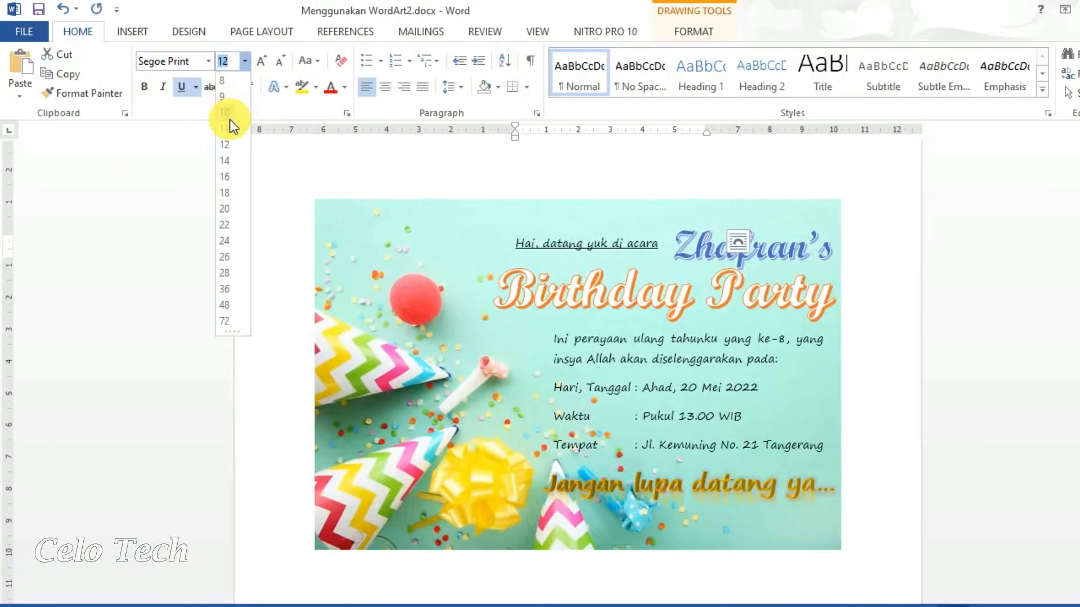
{"action": "left_click", "coordinate": [229, 120]}
{"action": "left_click", "coordinate": [659, 247]}
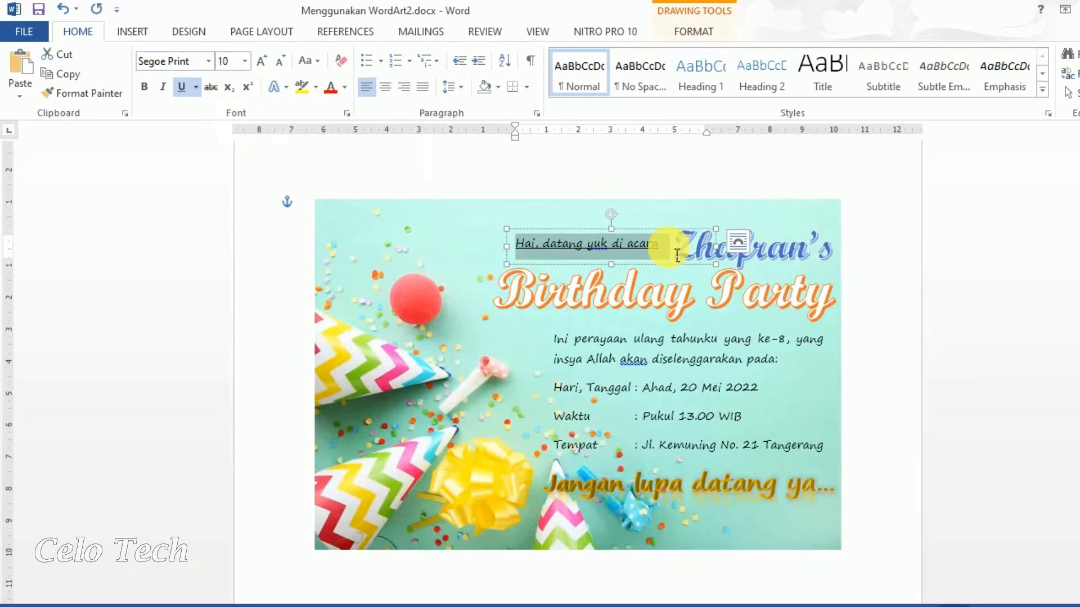
{"action": "left_click_drag", "start_coordinate": [668, 273], "coordinate": [665, 274]}
{"action": "left_click", "coordinate": [1029, 313]}
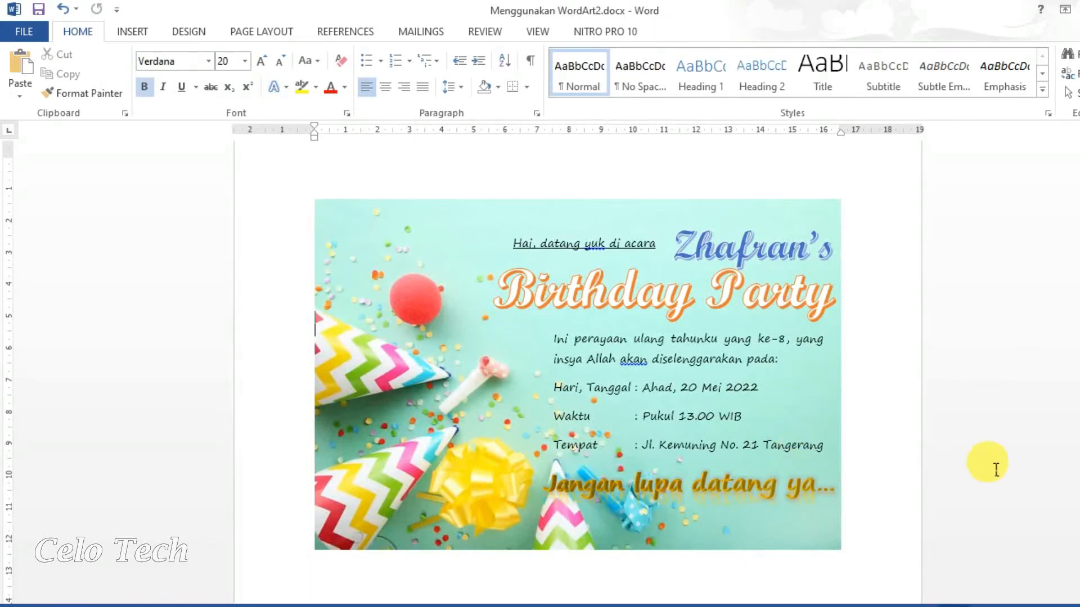
{"action": "left_click_drag", "start_coordinate": [1079, 394], "coordinate": [1079, 396]}
{"action": "scroll", "coordinate": [1079, 395], "scroll_direction": "up", "scroll_amount": 1}
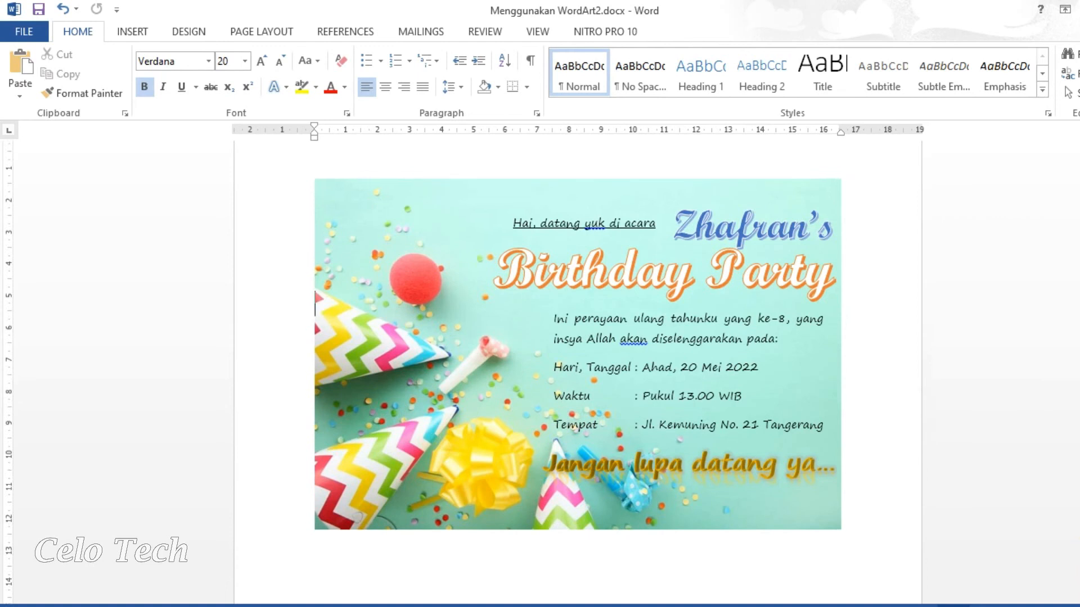
{"action": "scroll", "coordinate": [578, 367], "scroll_direction": "up", "scroll_amount": 2}
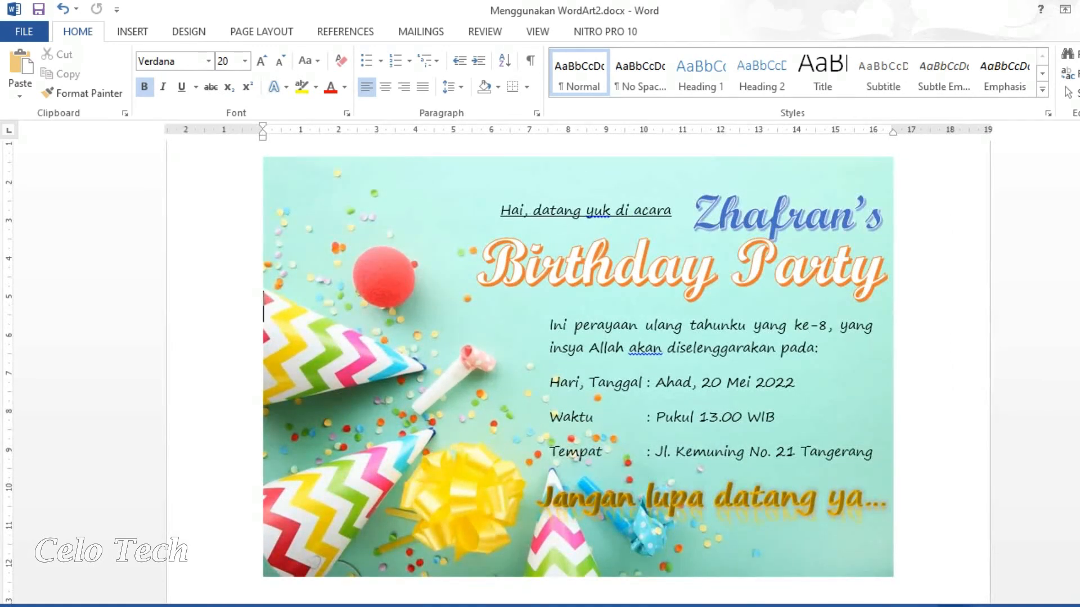
{"action": "scroll", "coordinate": [578, 367], "scroll_direction": "up", "scroll_amount": 1}
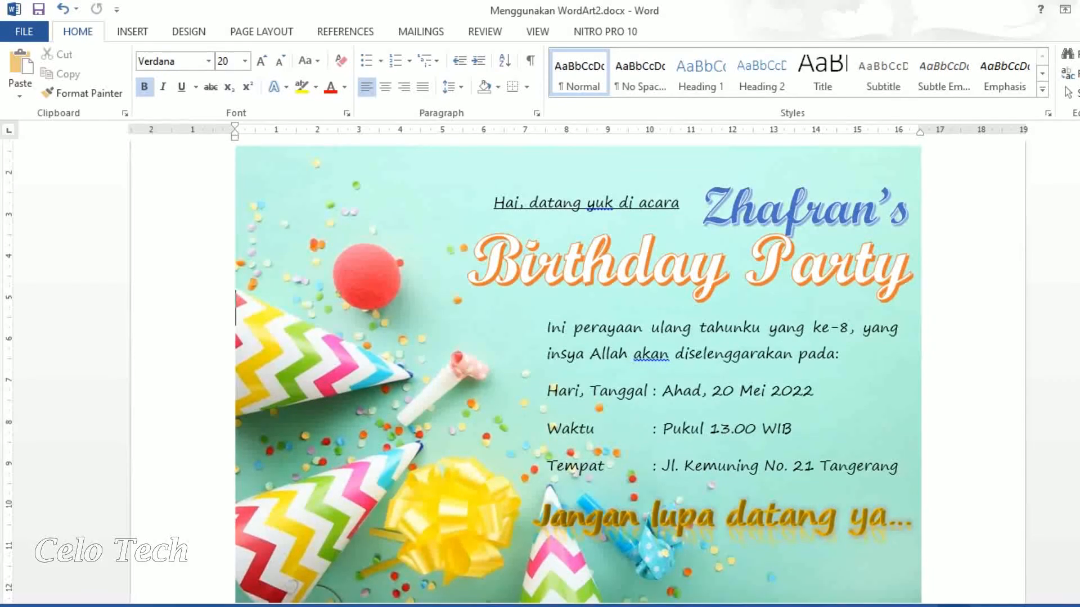
{"action": "left_click_drag", "start_coordinate": [1079, 406], "coordinate": [1079, 406]}
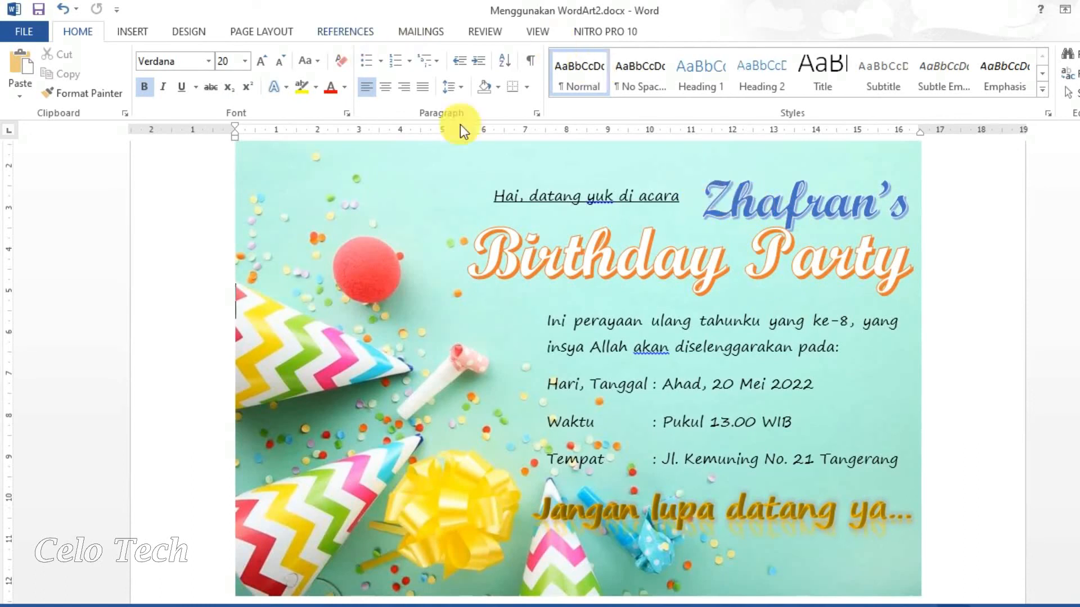
{"action": "left_click", "coordinate": [778, 224]}
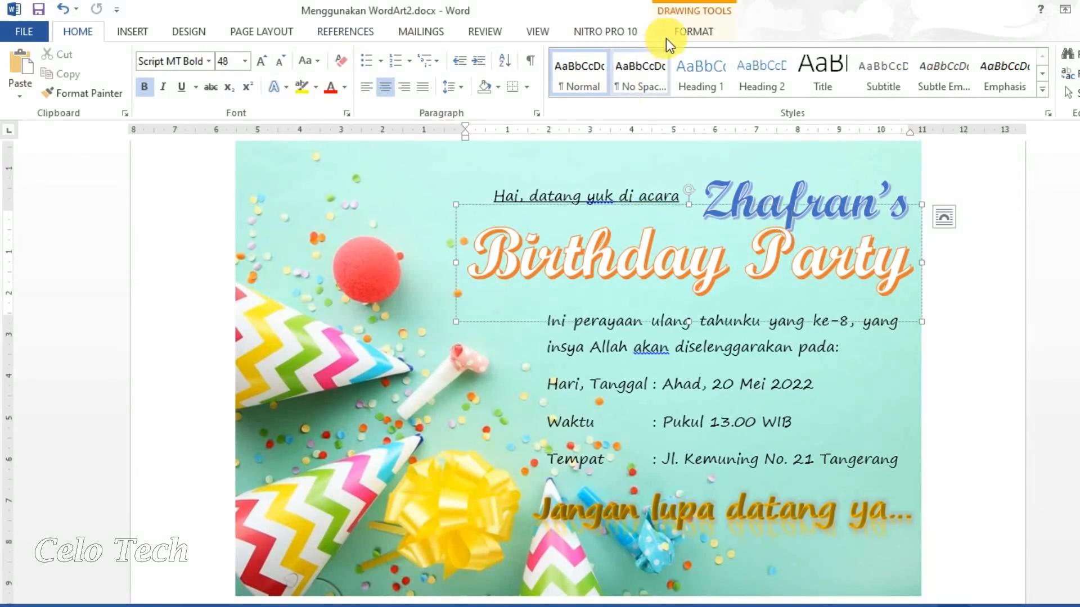
{"action": "left_click", "coordinate": [667, 32]}
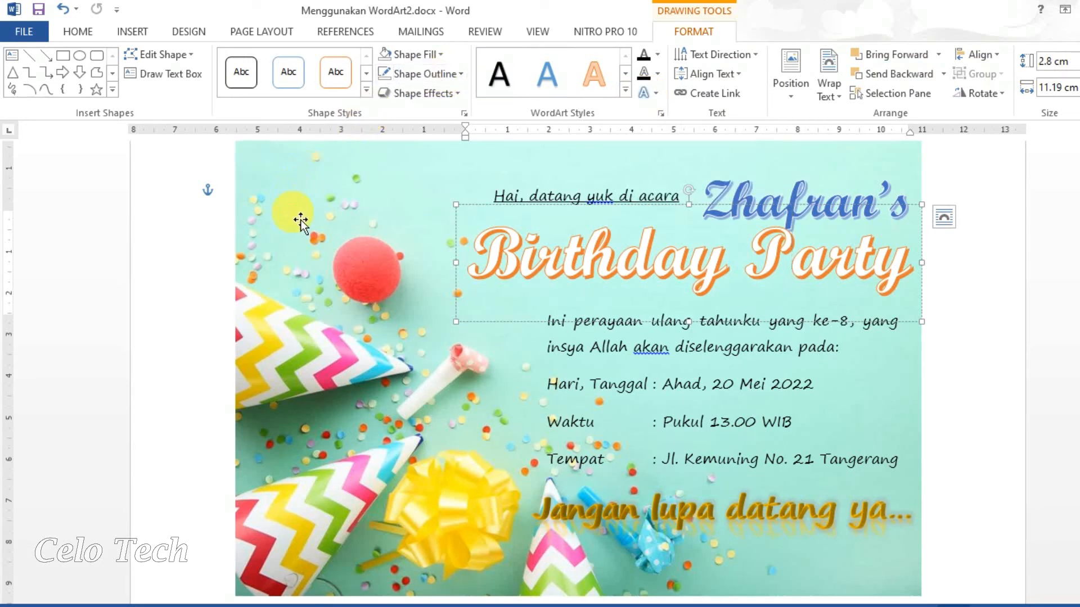
{"action": "left_click", "coordinate": [792, 256]}
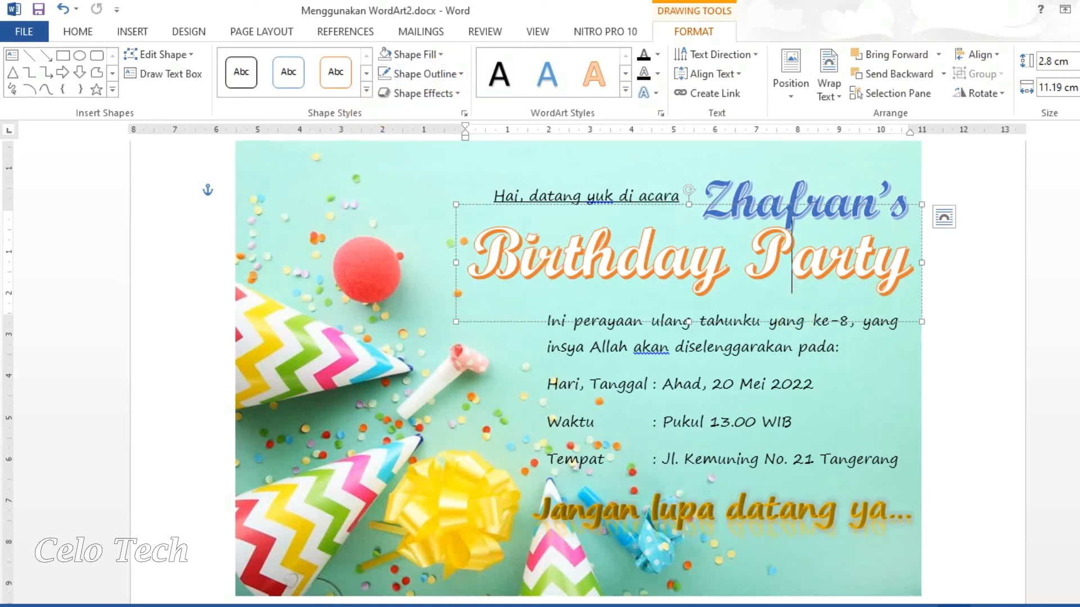
{"action": "left_click", "coordinate": [978, 390]}
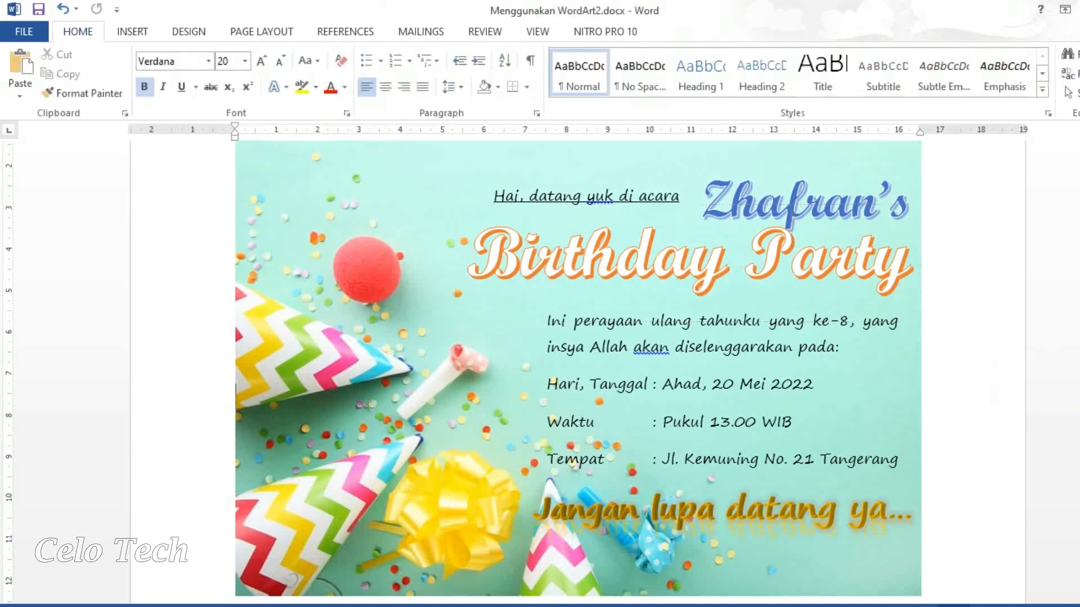
{"action": "mouse_move", "coordinate": [1078, 387]}
{"action": "left_mouse_down"}
{"action": "mouse_move", "coordinate": [1079, 396]}
{"action": "mouse_move", "coordinate": [1079, 387]}
{"action": "left_mouse_up"}
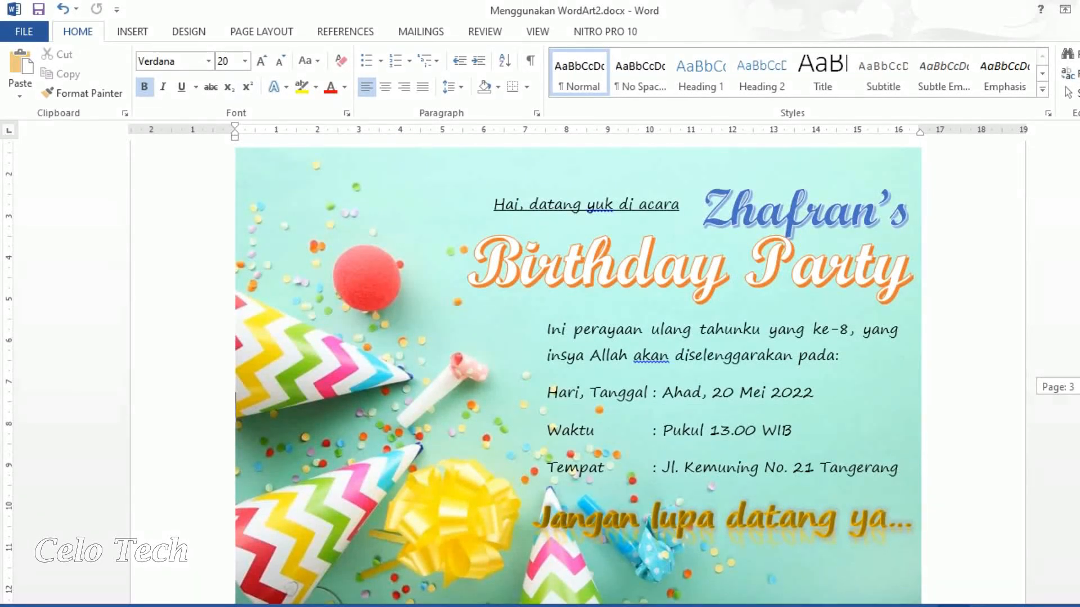
{"action": "left_click_drag", "start_coordinate": [1079, 387], "coordinate": [1078, 388]}
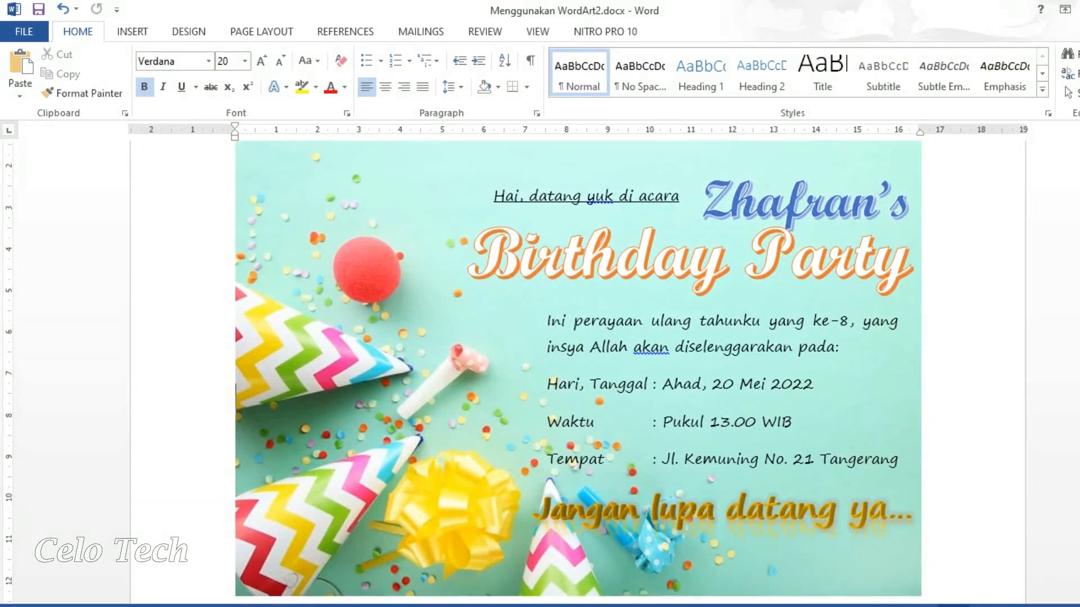